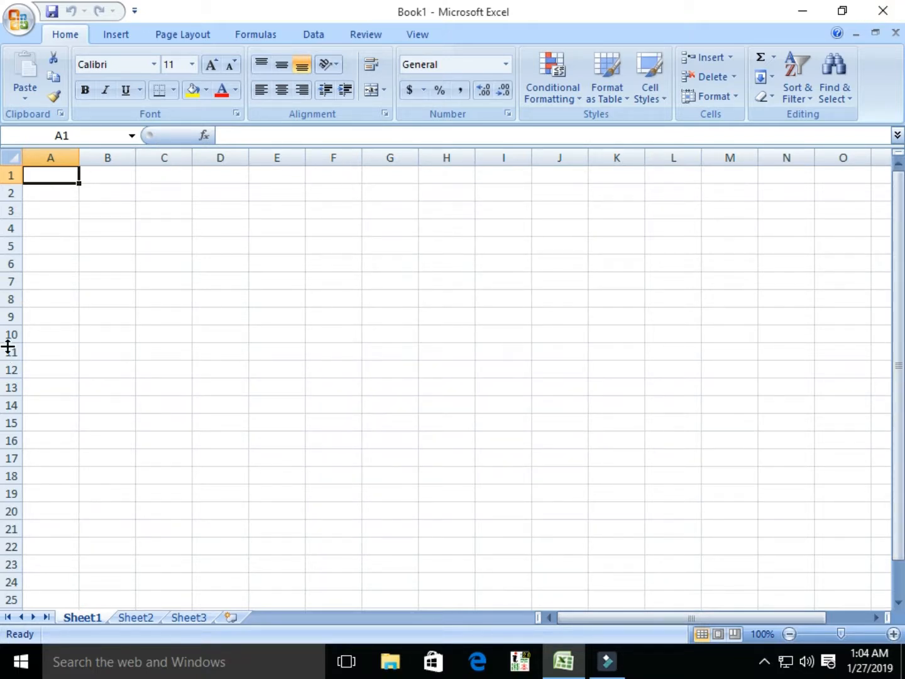
Step: Explore the sheet by jumping to its last column XFD and last row, then return to A1
left_click(121, 224)
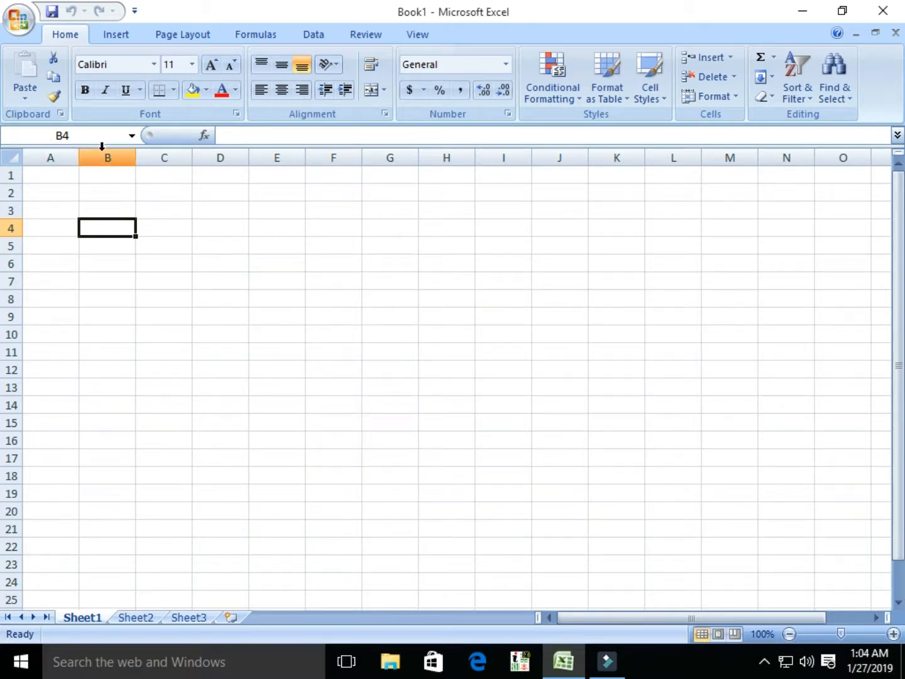
left_click(111, 226)
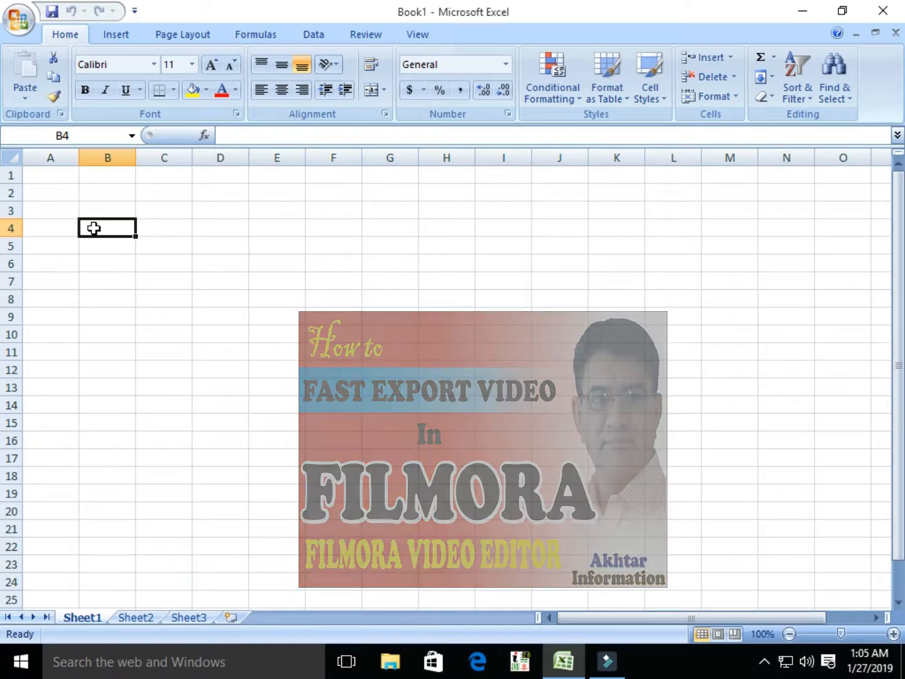
left_click(325, 249)
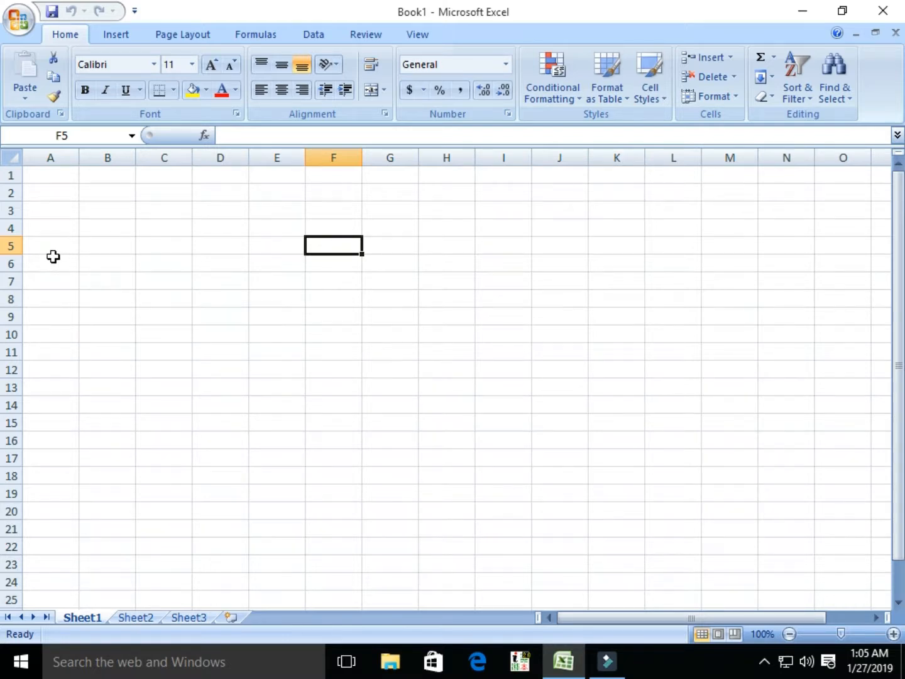
left_click(334, 245)
key("ctrl+Right")
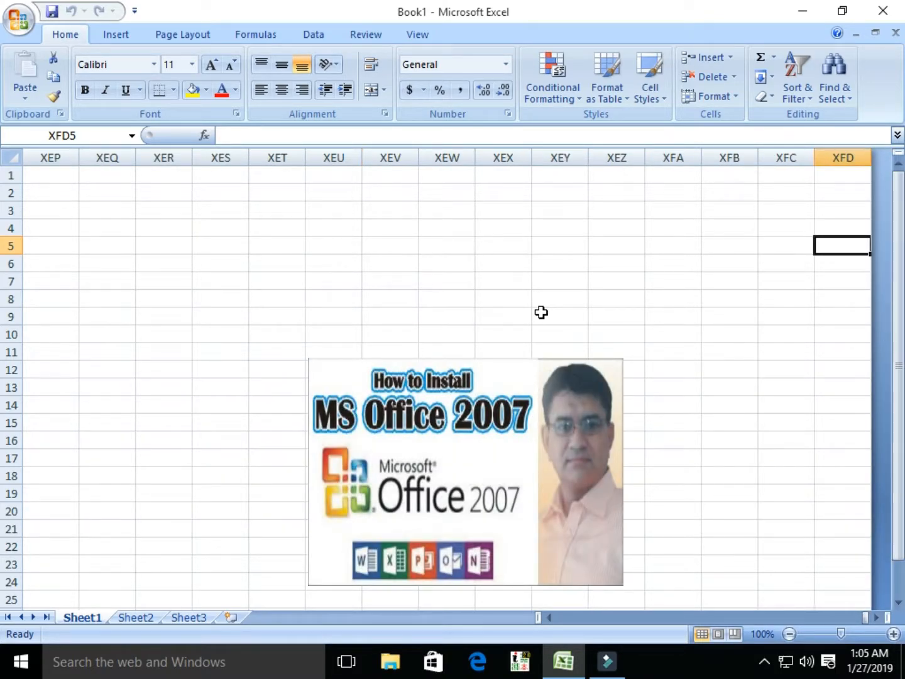
key("ctrl+Down")
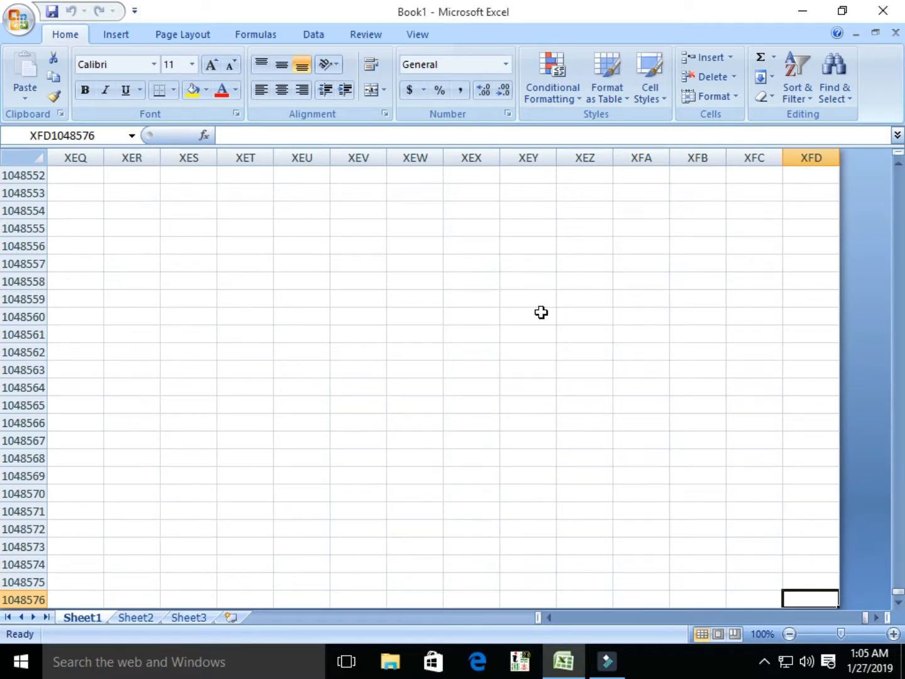
key("ctrl+Home")
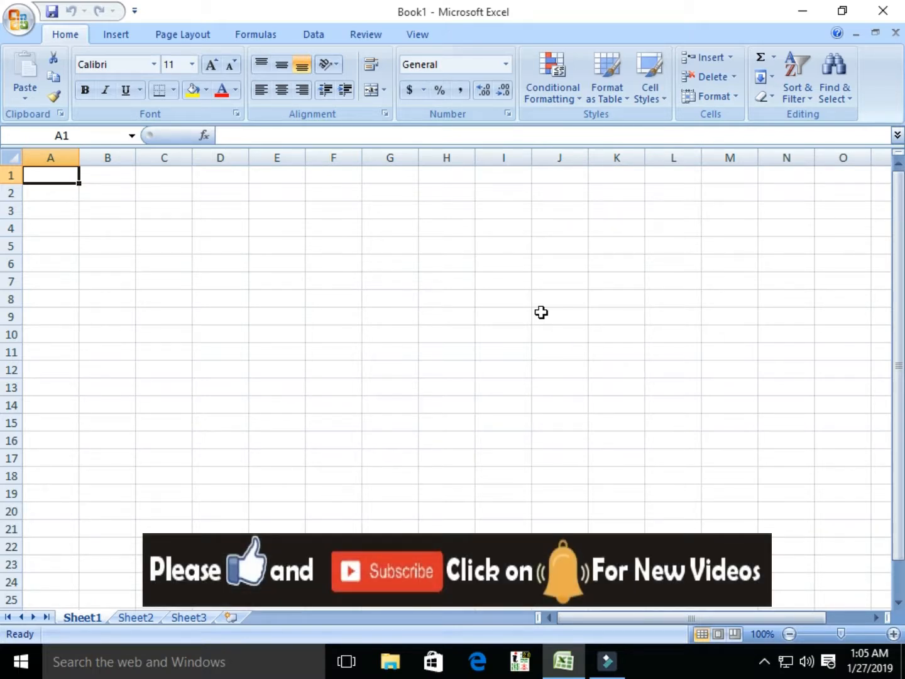
Step: Enter the headers Name, word, excel, power and access across A1:E1
type("Name")
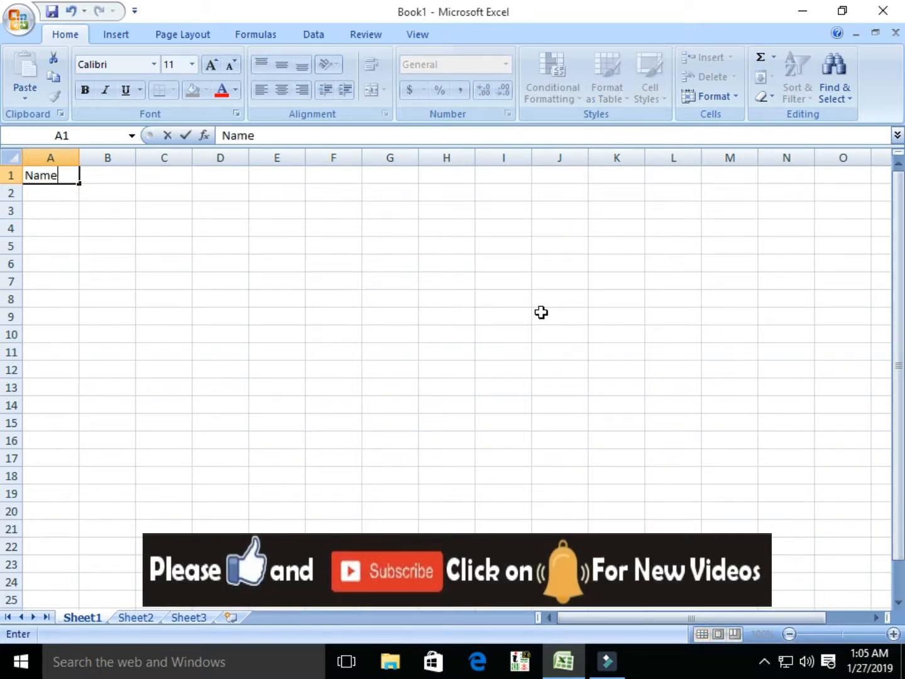
key("Tab")
type("wor")
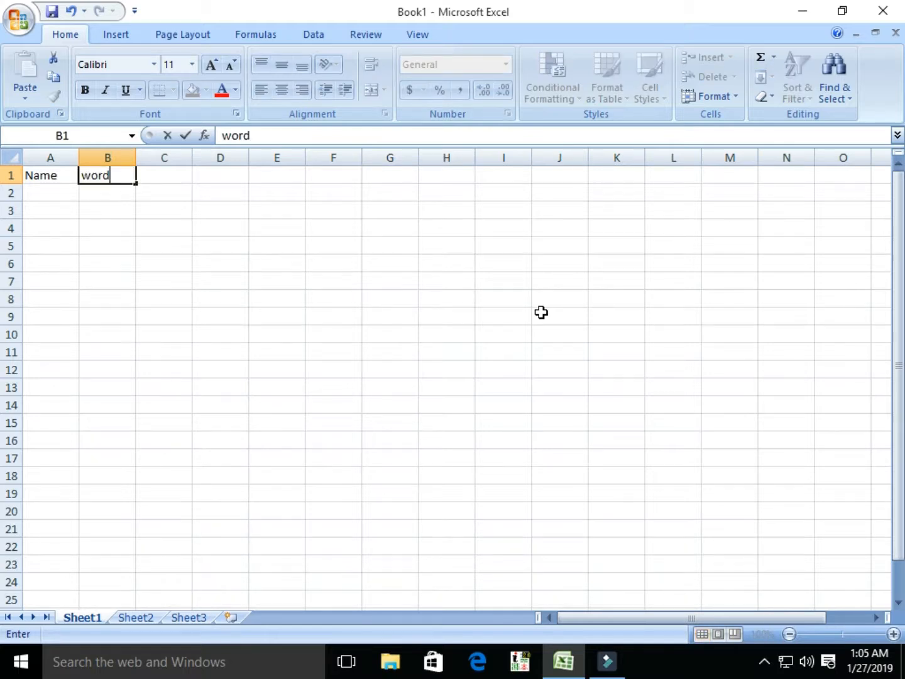
key("Tab")
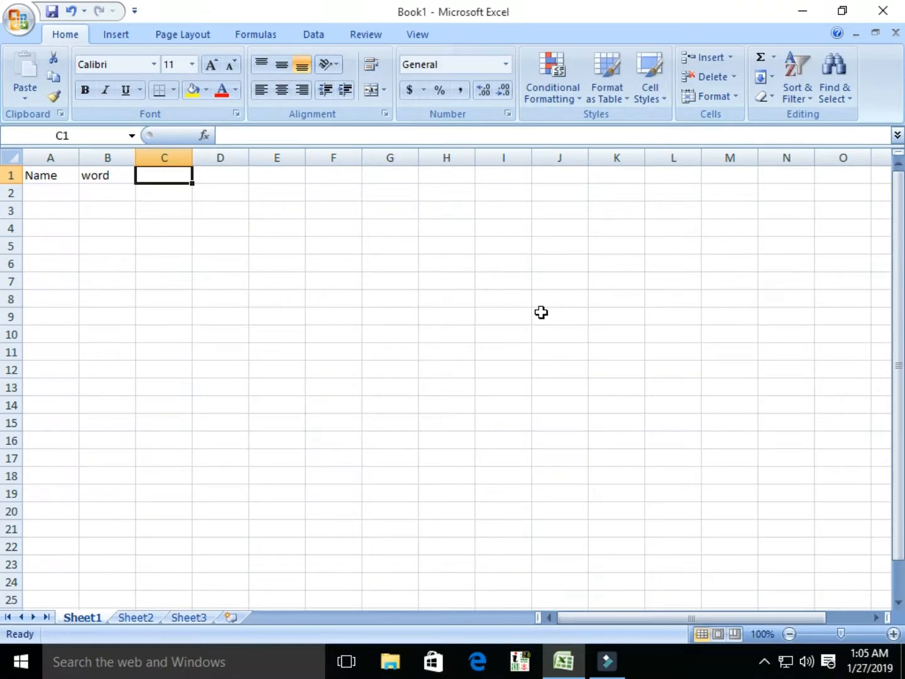
type("excel")
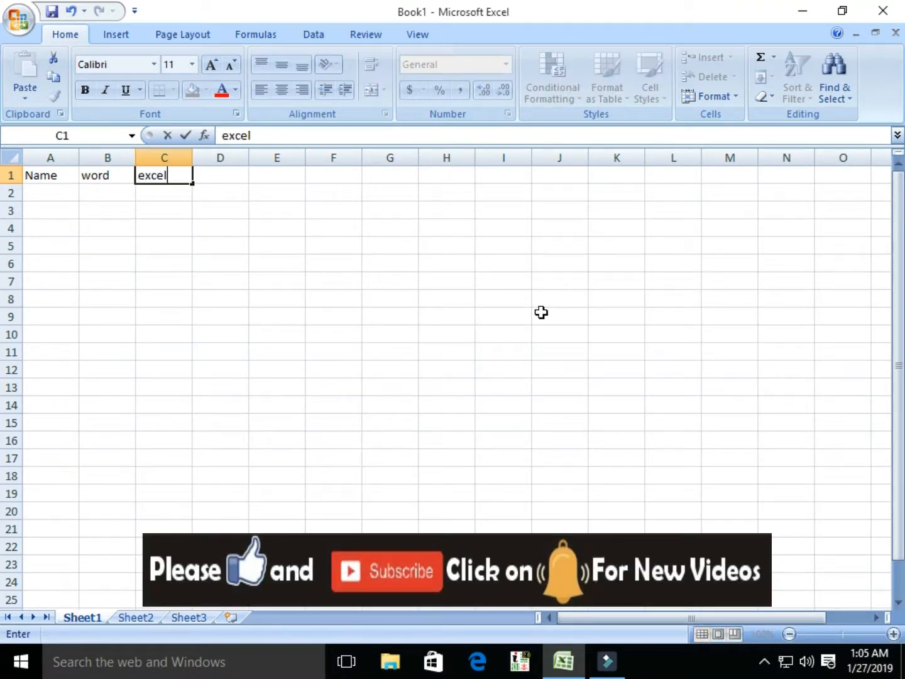
key("Tab")
type("pow")
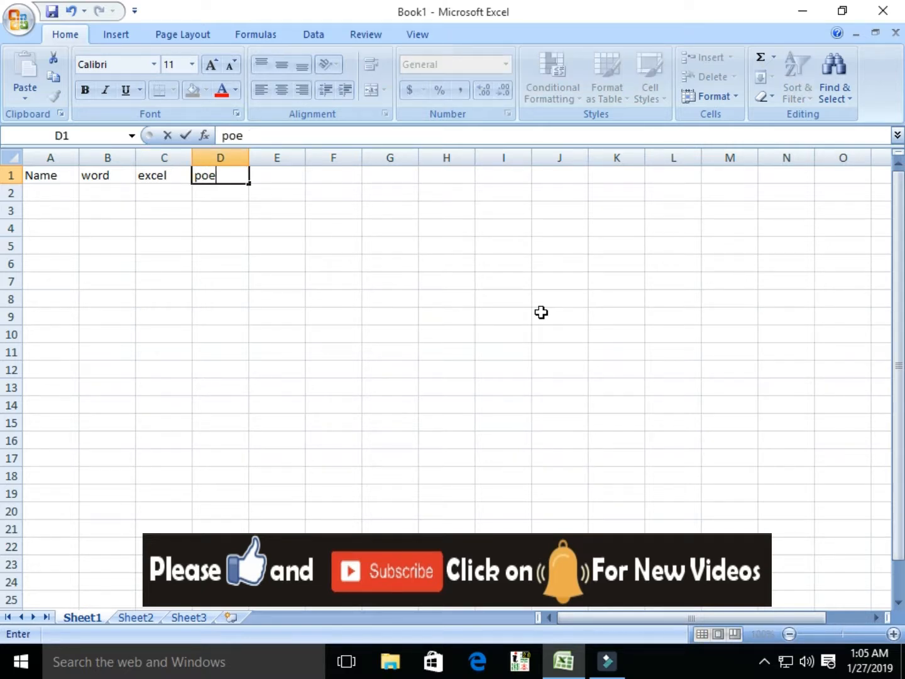
type("e")
key("BackSpace")
type("wer")
key("Tab")
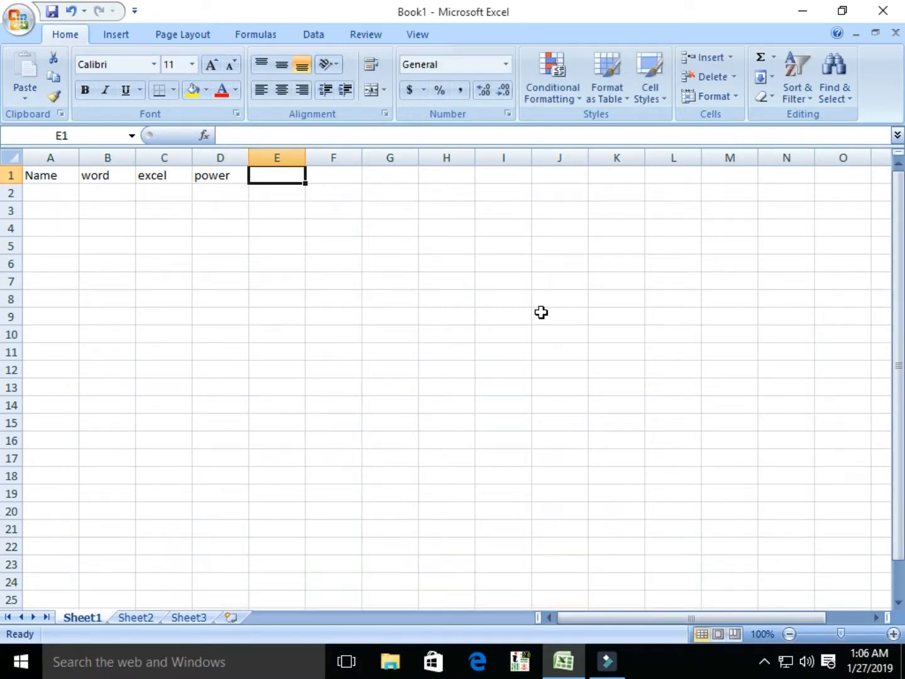
type("access")
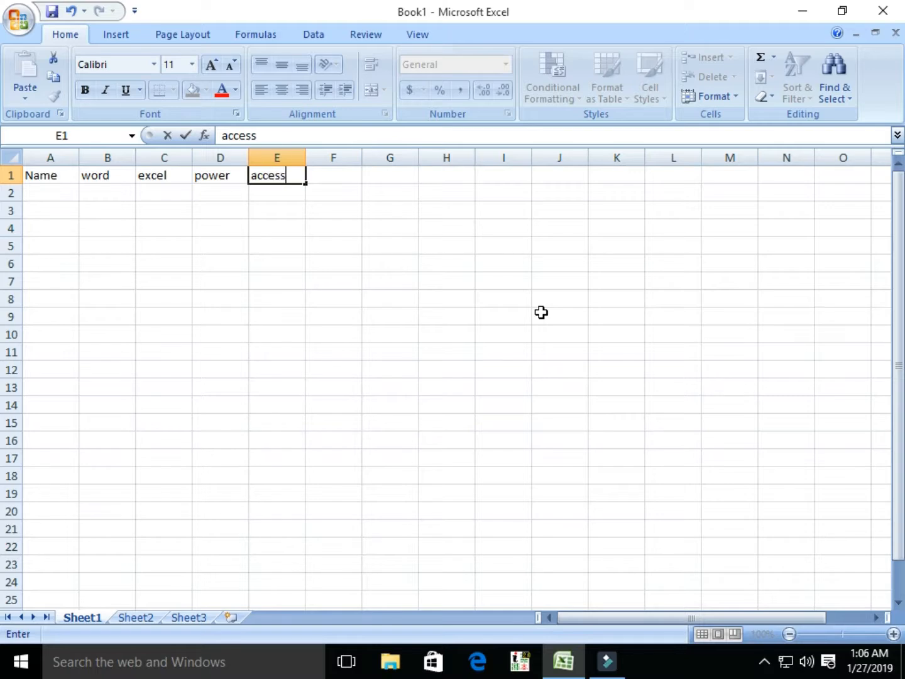
key("Return")
Step: Enter the four students' names down A2:A5
key("Left")
key("Left")
key("Left")
key("Left")
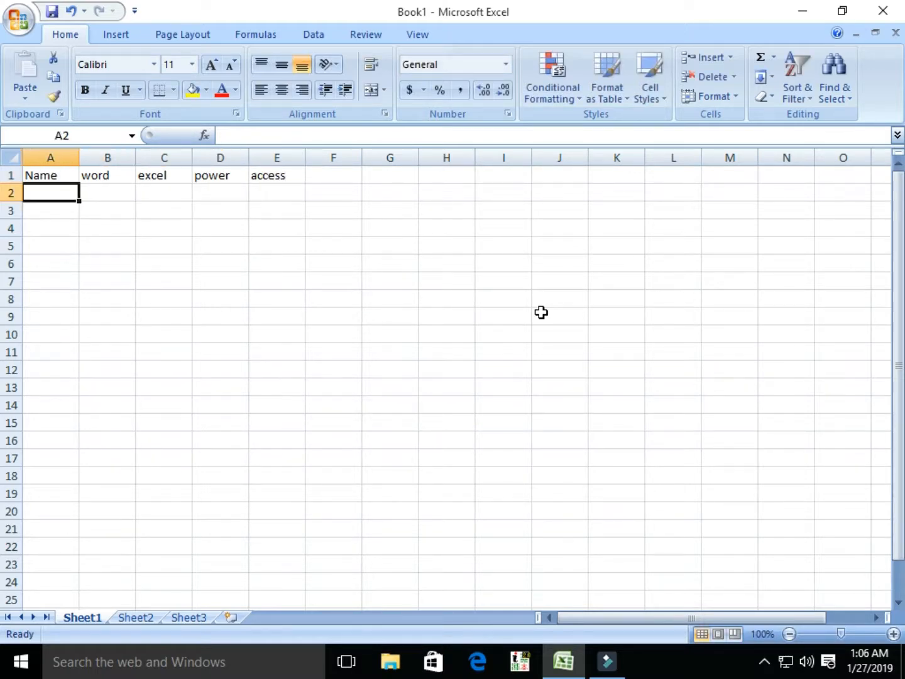
type("akhtar")
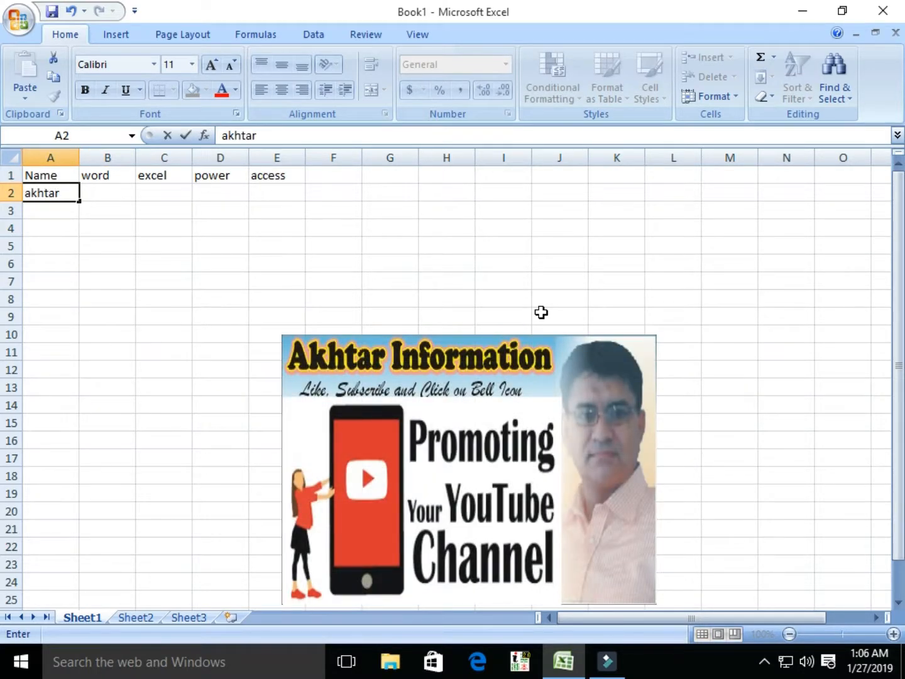
key("Return")
type("zu")
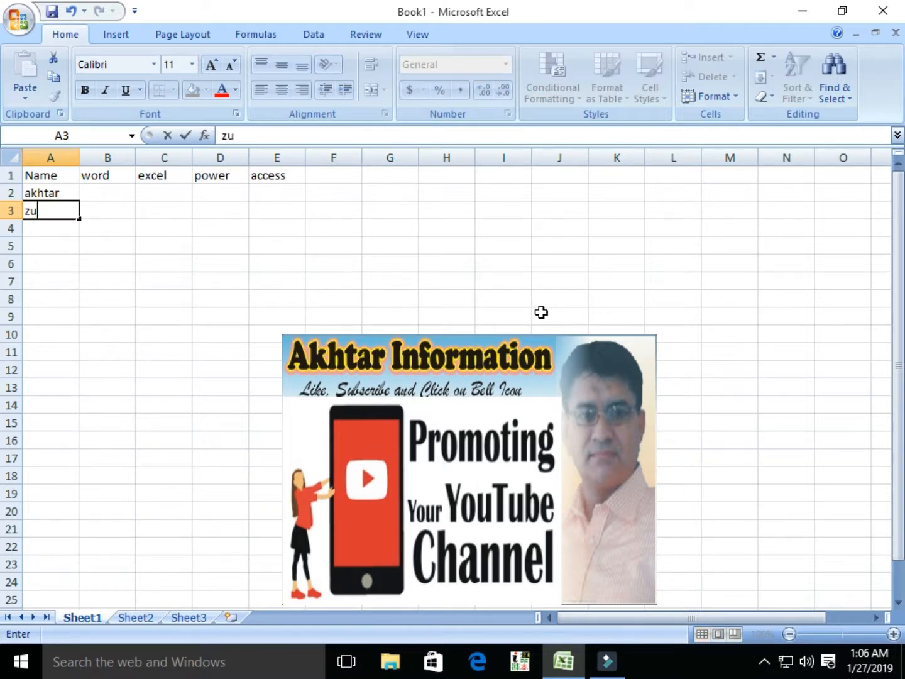
type("alfiqar")
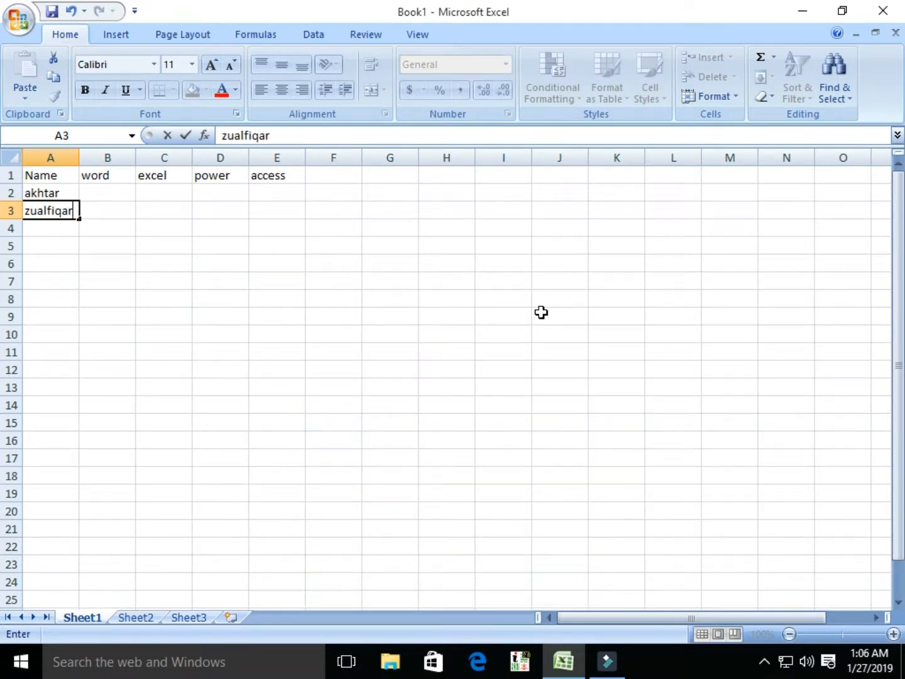
key("Return")
type("qasisar")
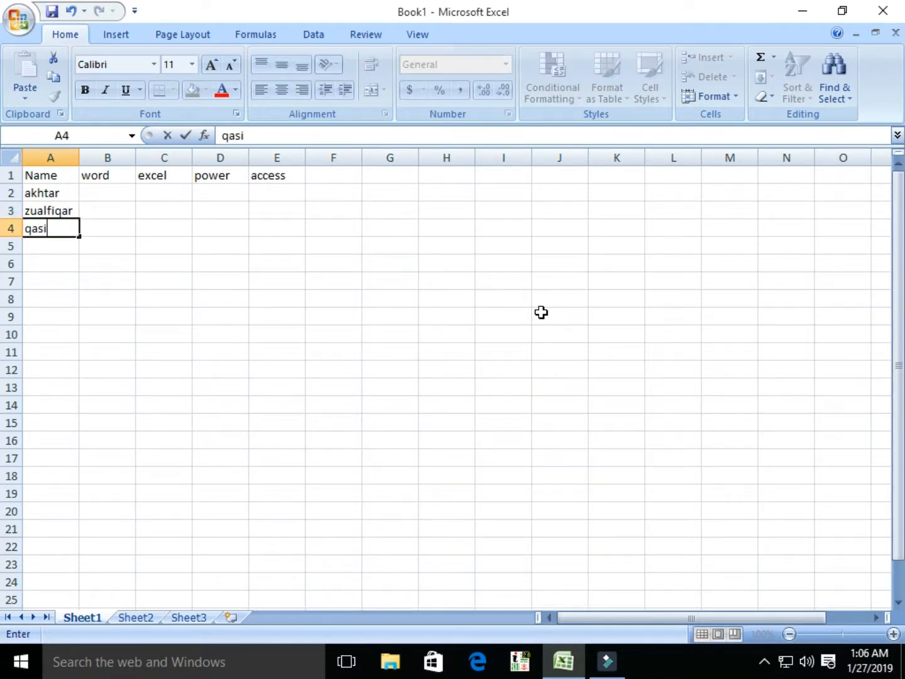
key("BackSpace")
key("BackSpace")
key("BackSpace")
type("isar")
key("Return")
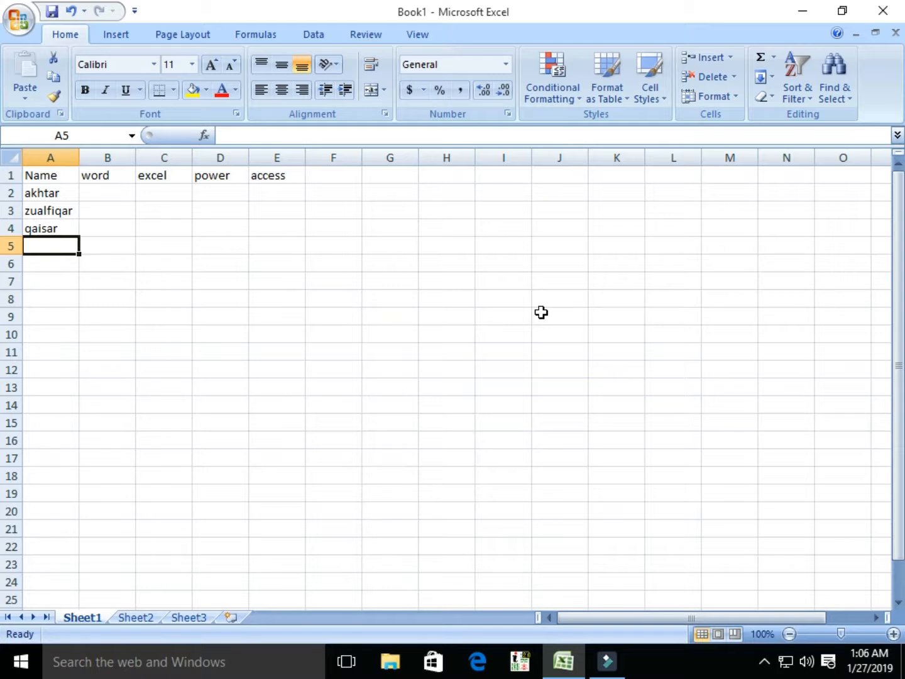
type("usman")
key("Tab")
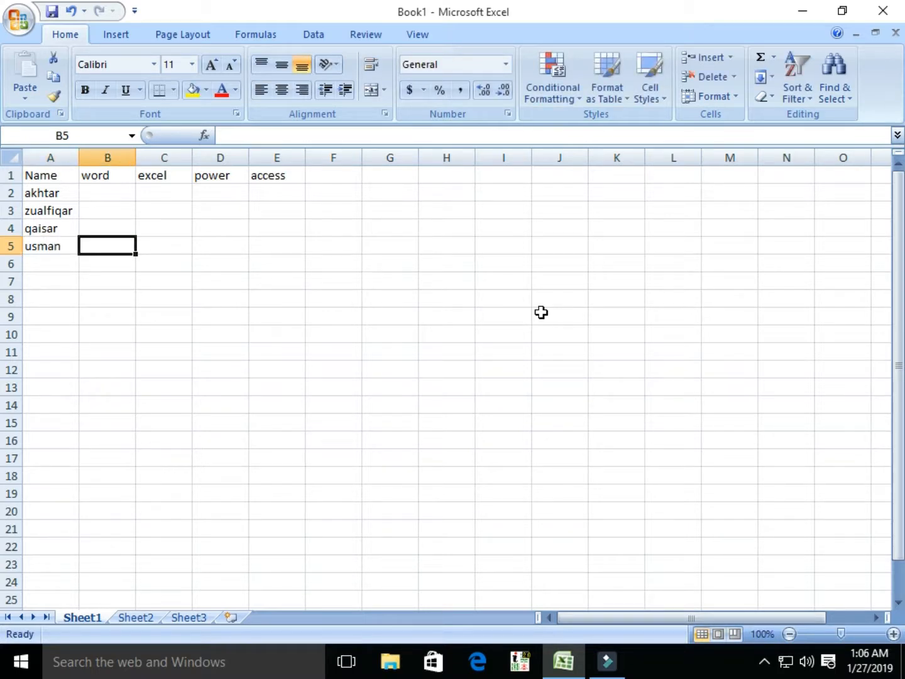
key("Return")
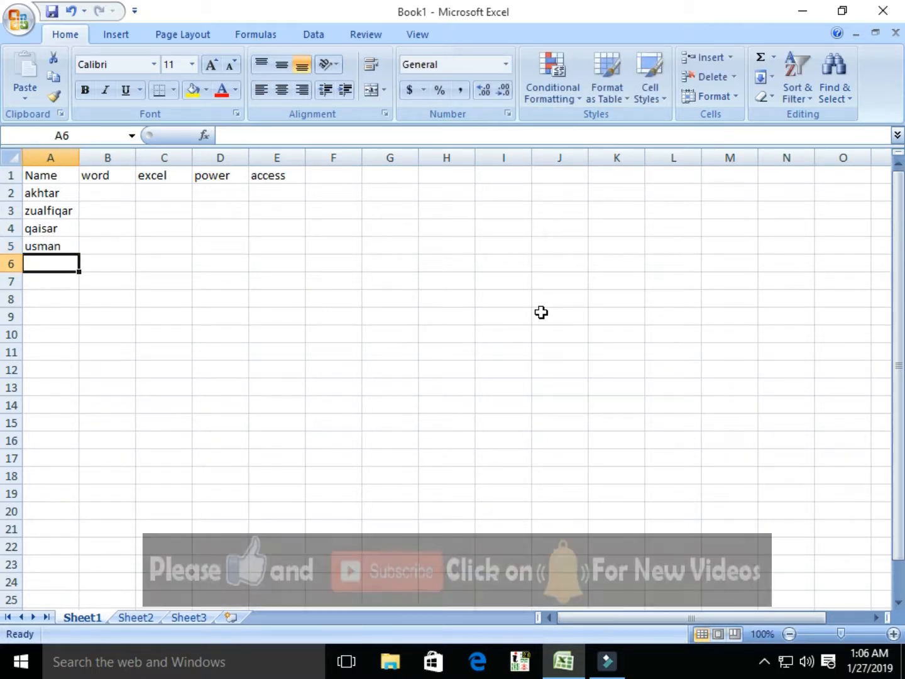
Step: Fill the word scores 76, 54, 4, 34 and excel scores 54, 65, 76, 78
key("Up")
key("Up")
key("Up")
key("Up")
key("Right")
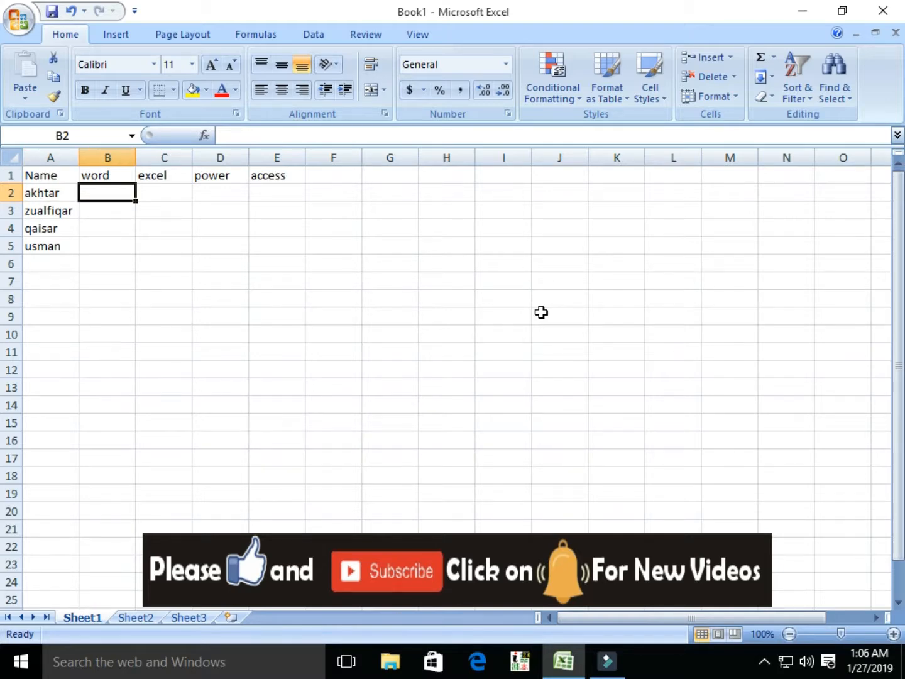
type("76")
key("Return")
type("54")
key("Return")
type("4")
key("Return")
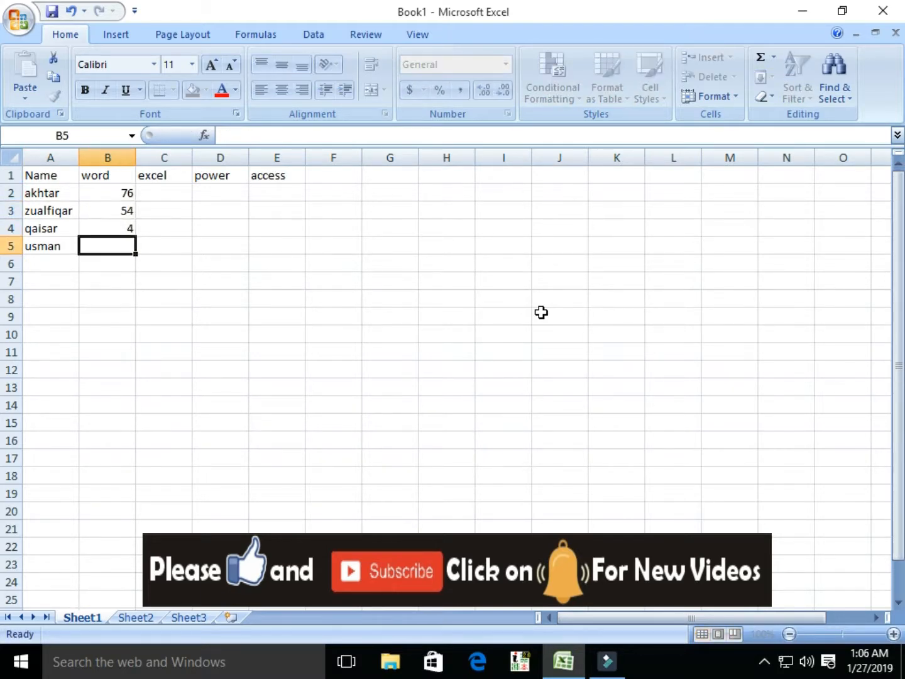
type("34")
key("Tab")
key("Up")
key("Up")
key("Up")
type("54")
key("Return")
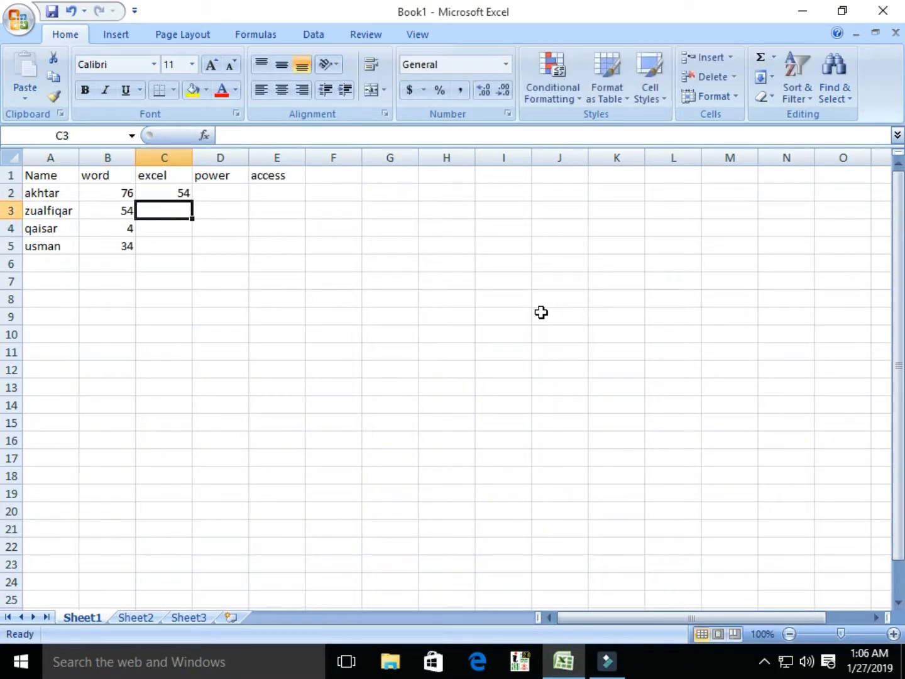
type("65")
key("Return")
type("76")
key("Return")
type("78")
key("Tab")
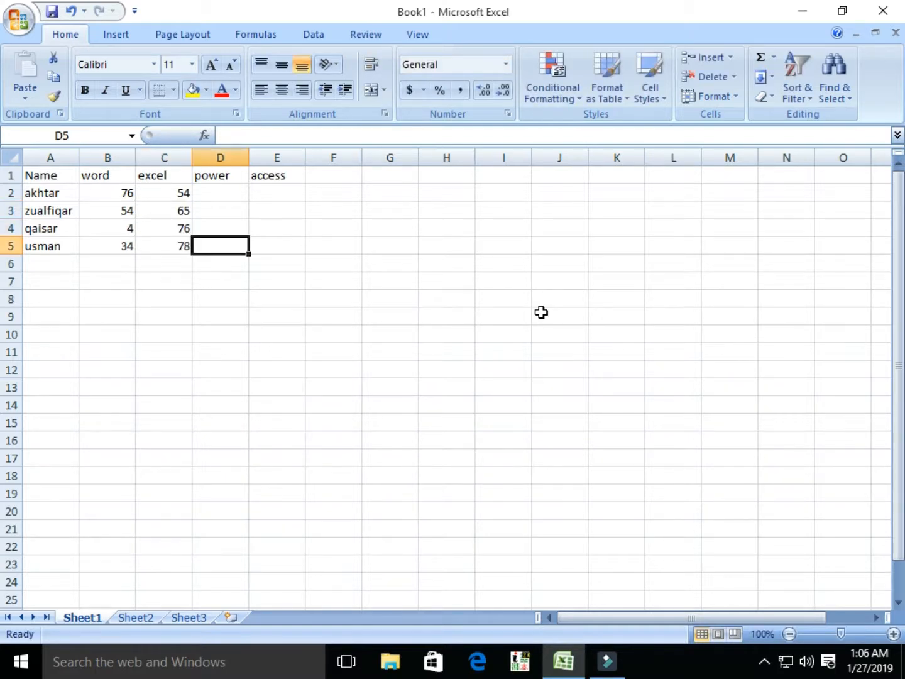
Step: Fill the power and access columns with scores 34, 45, 56, 67 each
key("Up")
key("Up")
key("Up")
type("34")
key("Return")
type("45")
key("Return")
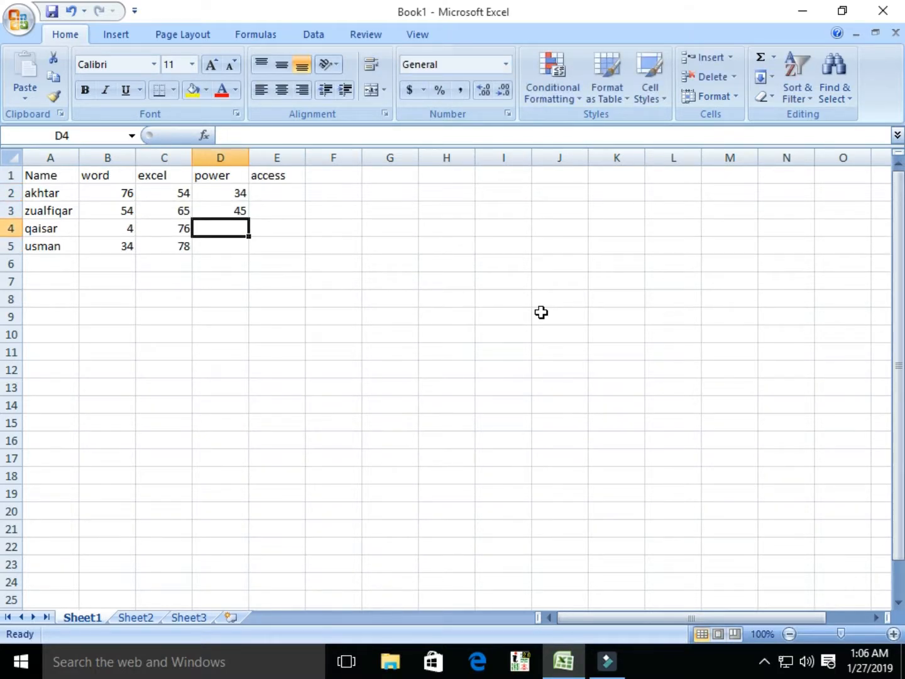
type("56")
key("Return")
type("67")
key("Tab")
key("Up")
key("Up")
key("Up")
type("34")
key("Return")
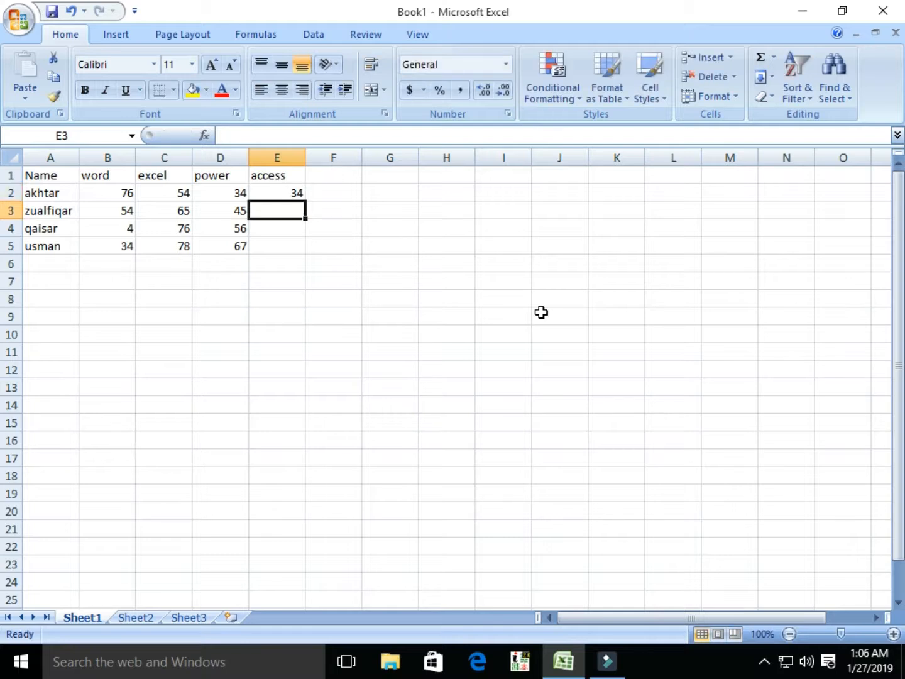
type("45")
key("Return")
type("56")
key("Return")
type("67")
key("Return")
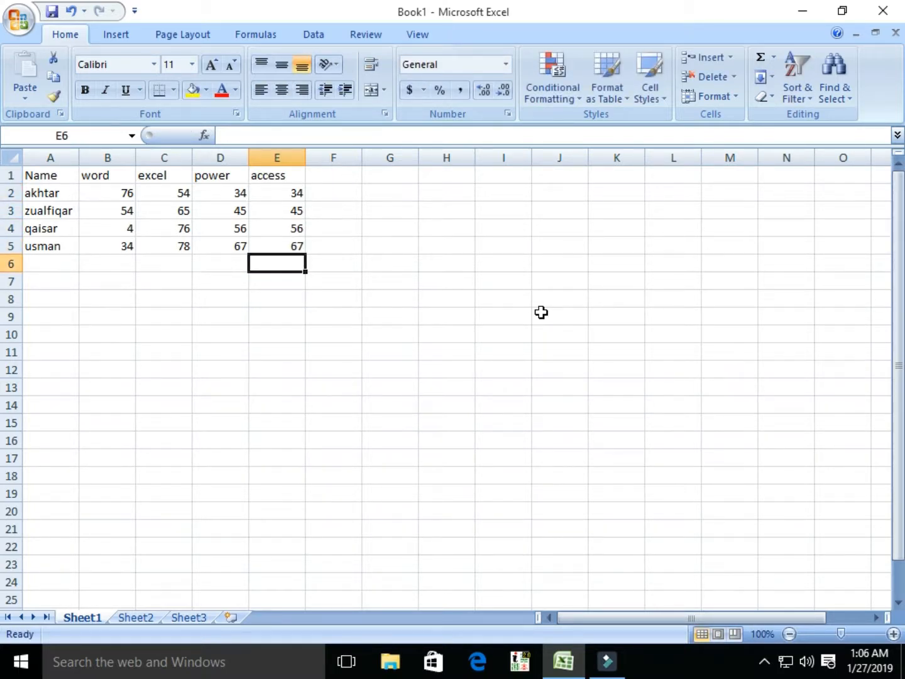
Step: Replace the first student's short name in A2 with their full name
left_click(273, 228)
left_click(277, 176)
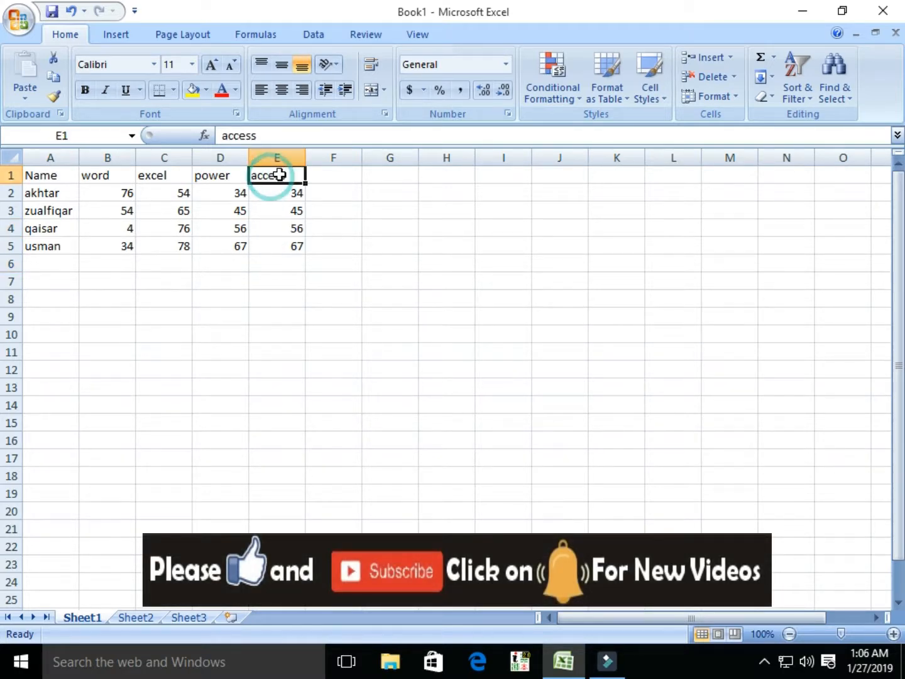
left_click(52, 193)
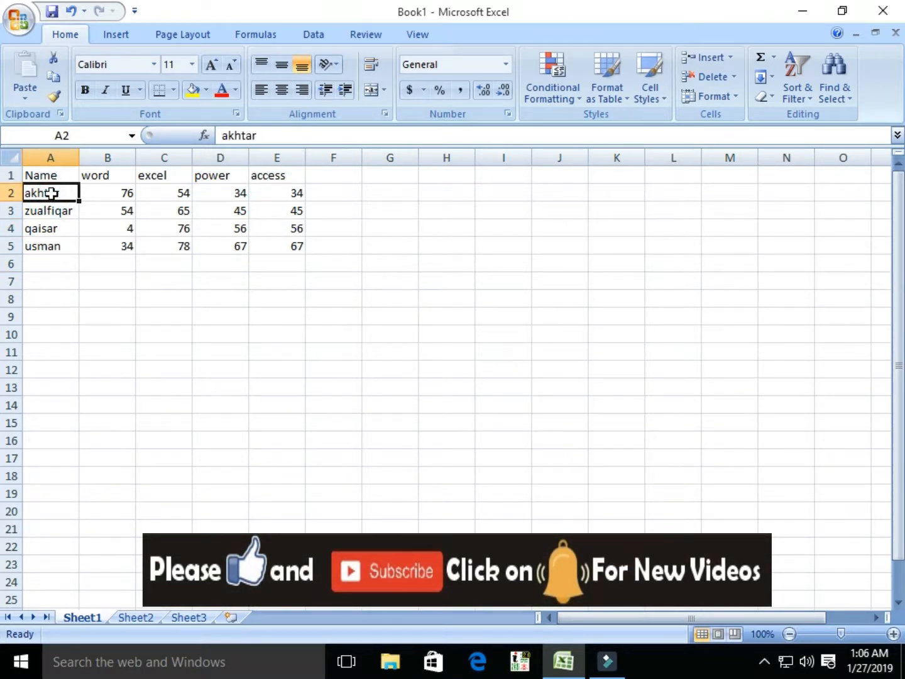
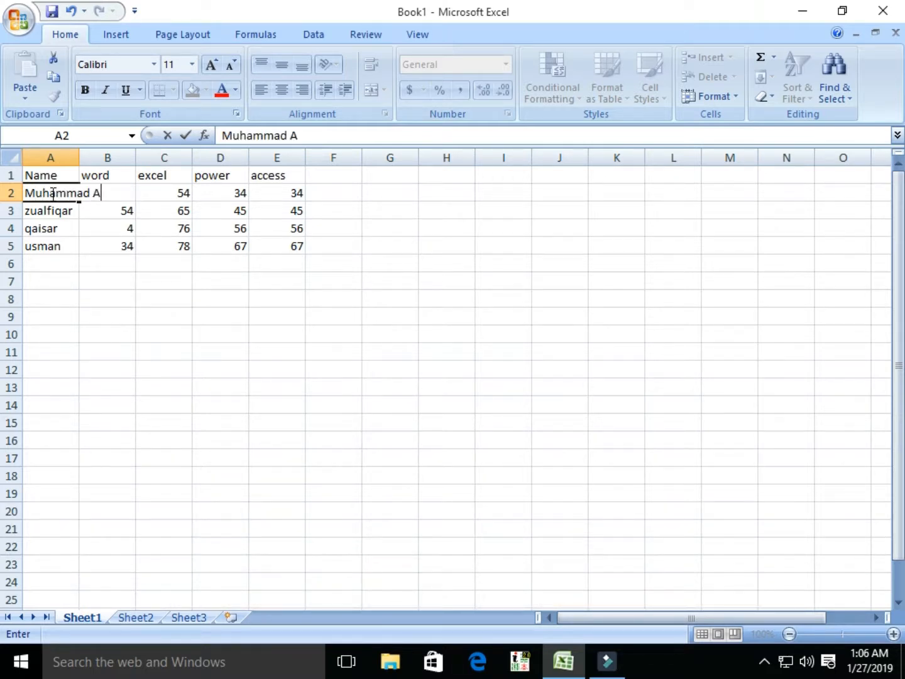
key("Return")
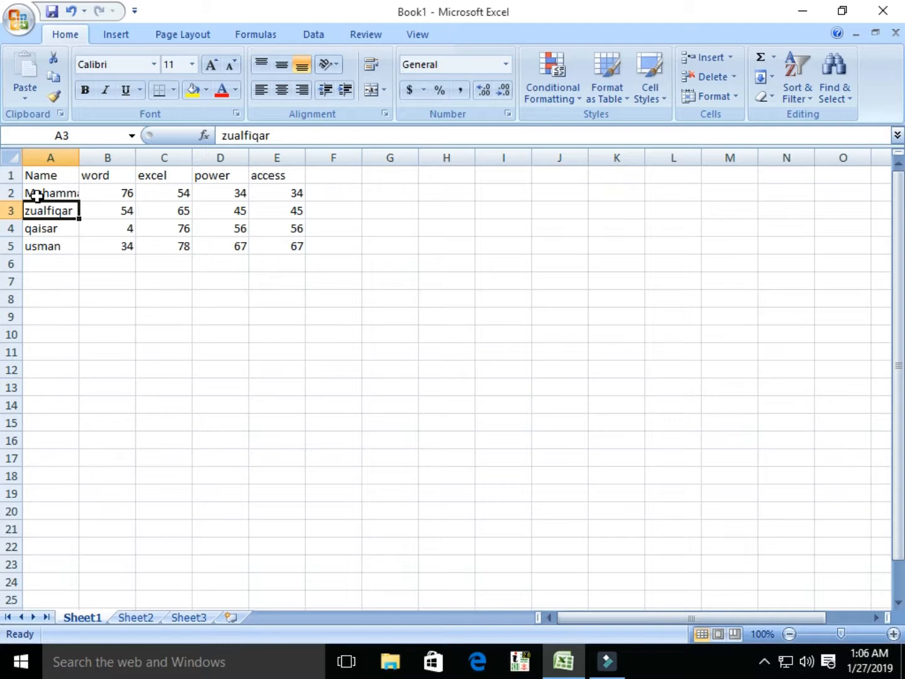
Step: Set column A's width to 45 through Format > Column Width
left_click(55, 193)
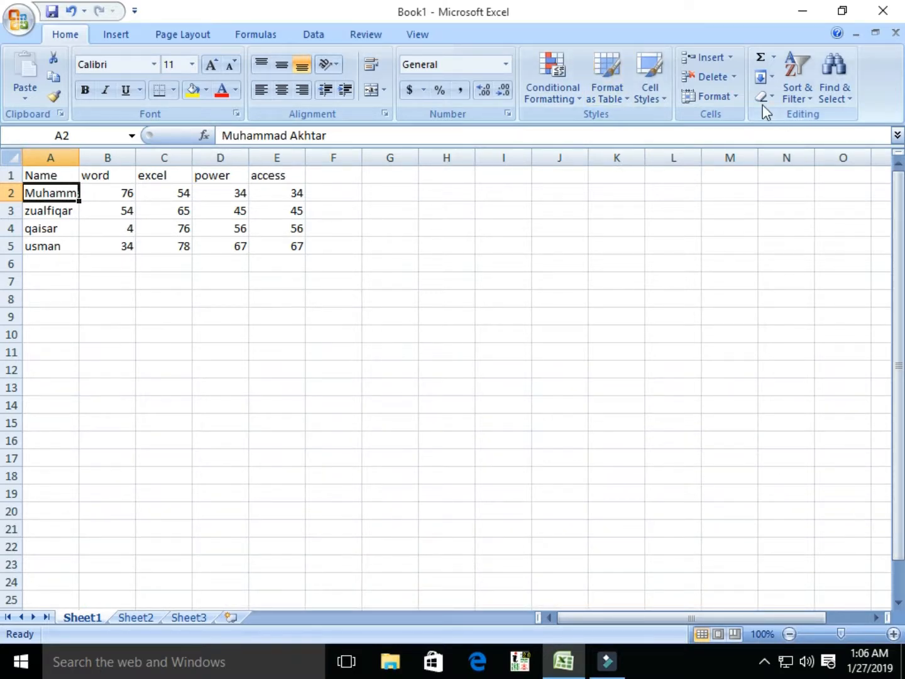
left_click(733, 94)
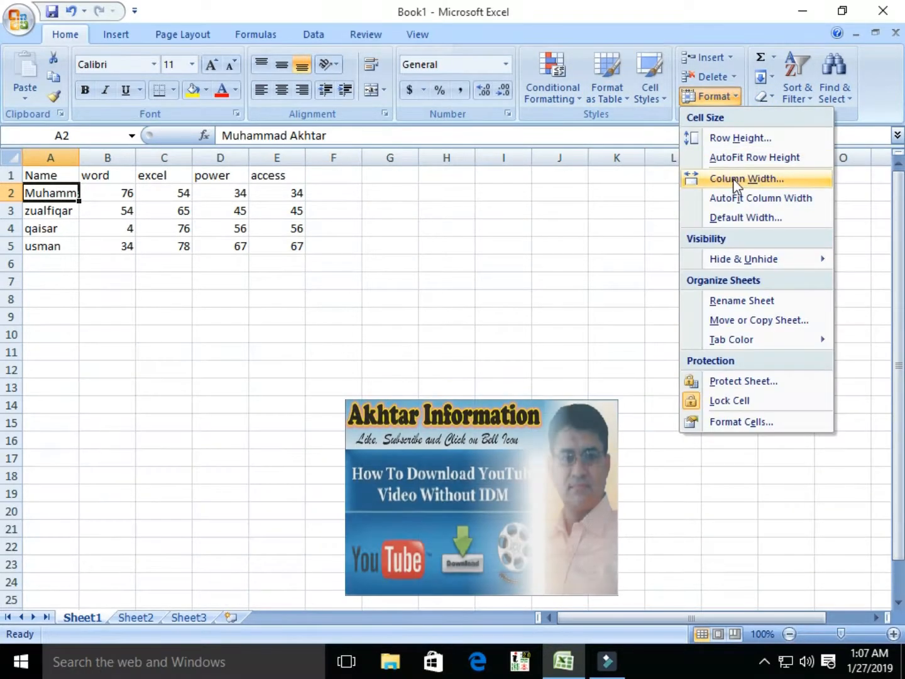
left_click(733, 178)
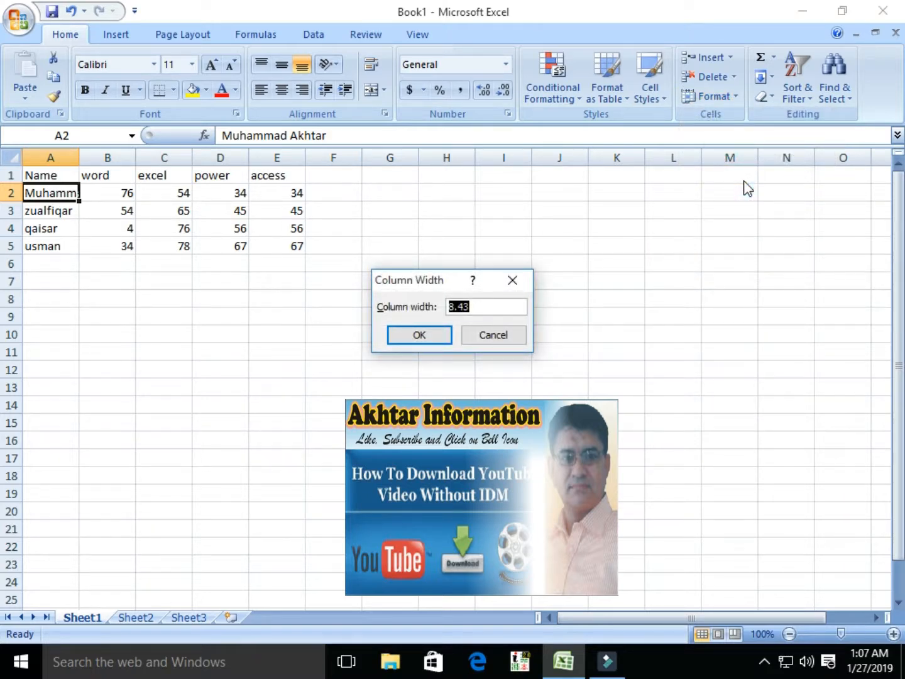
type("45")
key("Return")
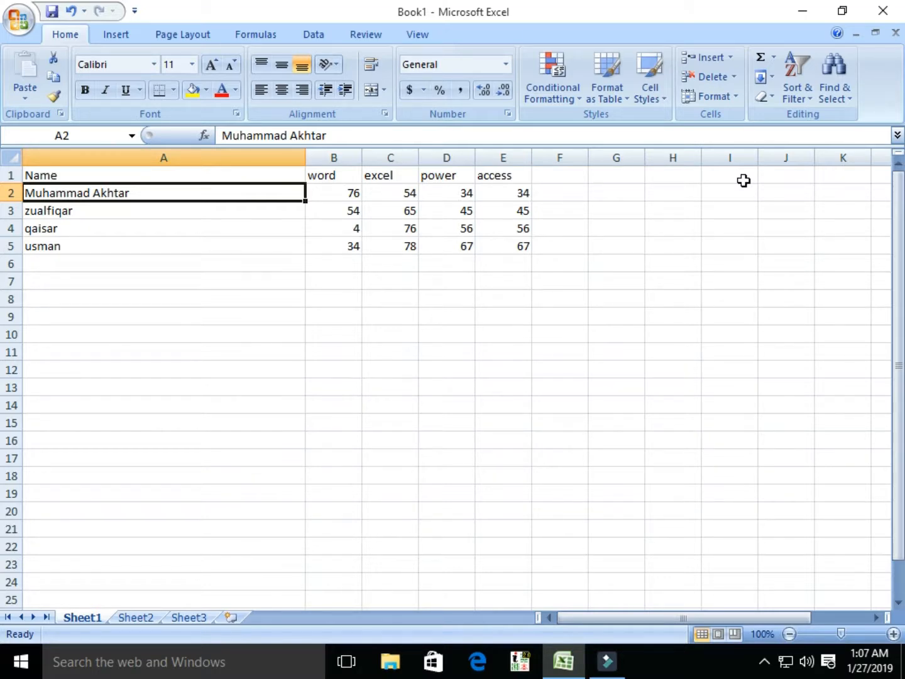
left_click(736, 95)
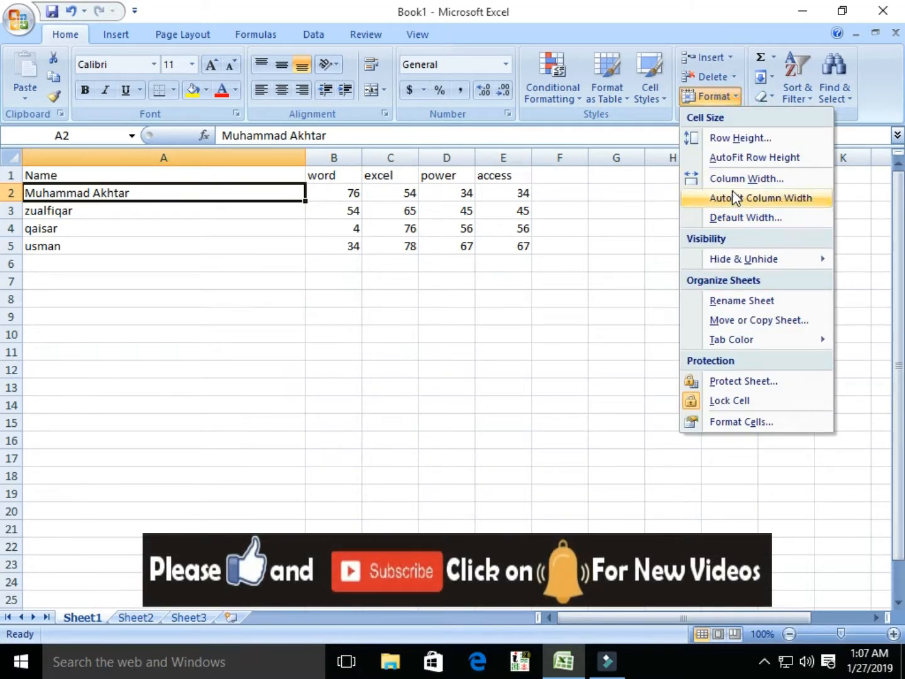
Step: AutoFit column A's width, then view the Default Width setting and close it unchanged
left_click(738, 200)
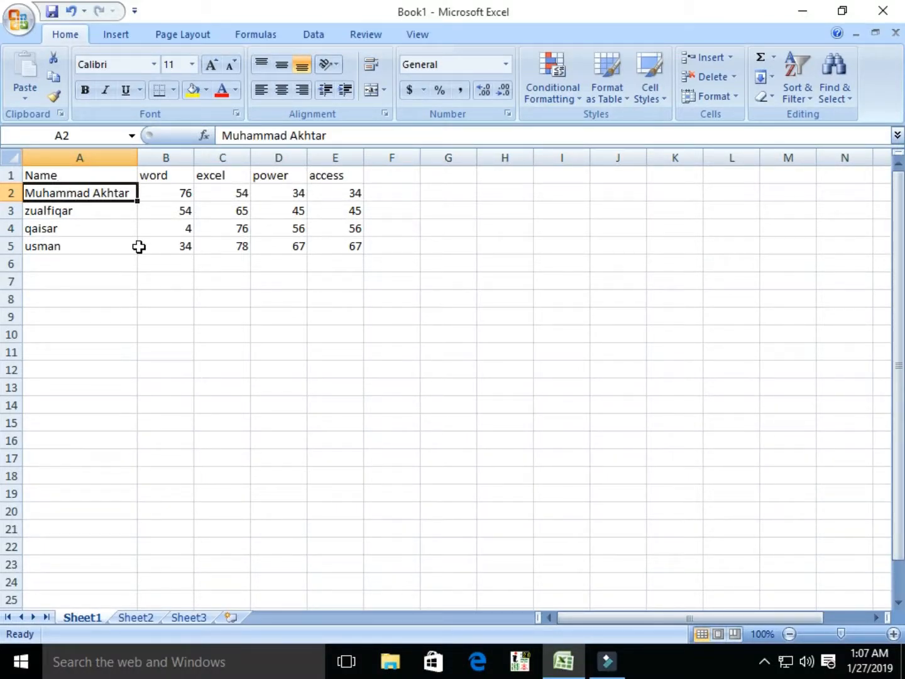
left_click(734, 96)
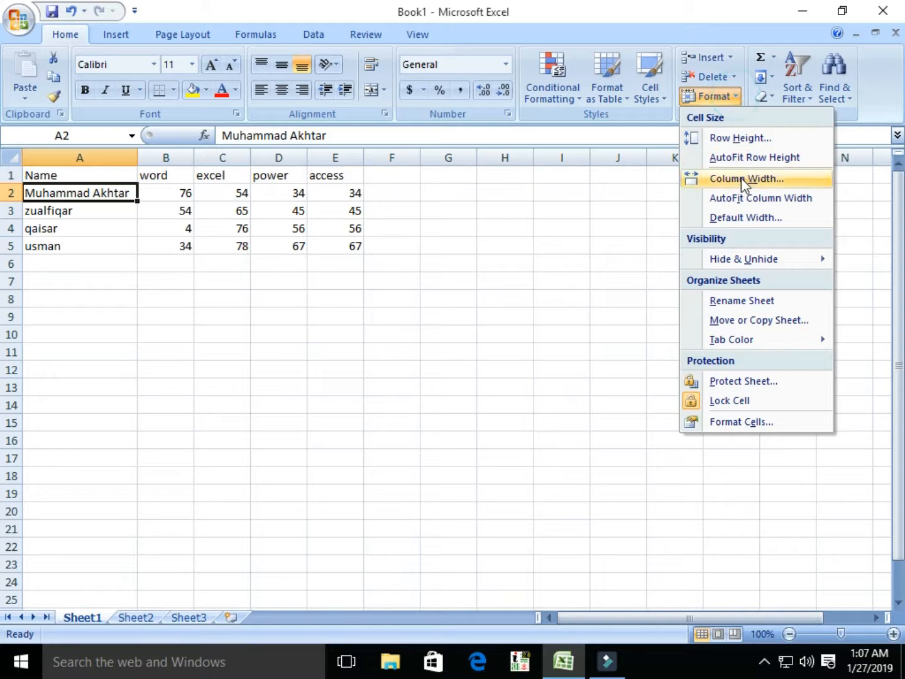
left_click(742, 218)
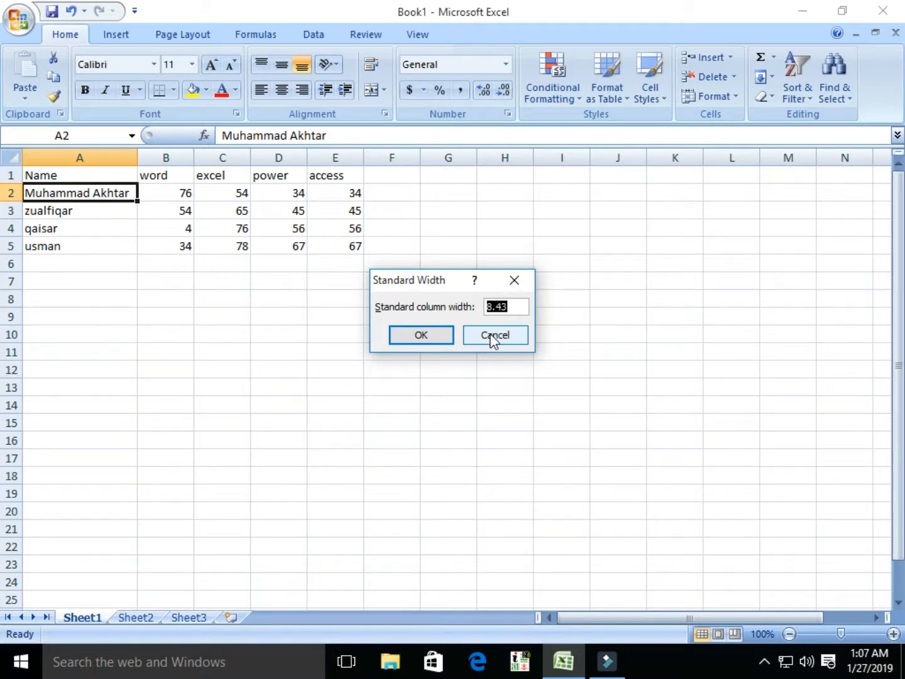
left_click(494, 336)
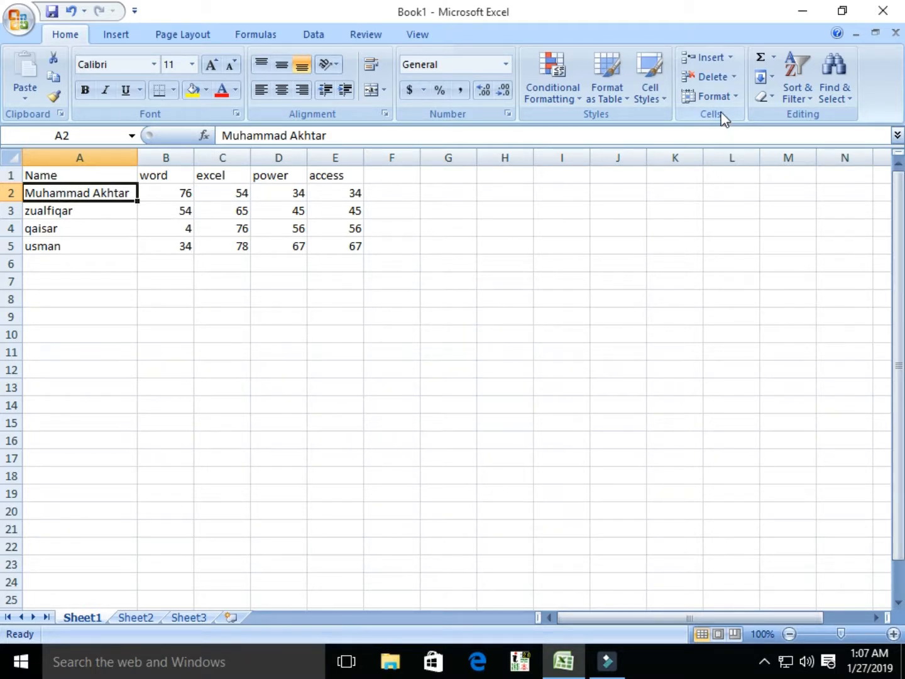
Step: Set column A's width back to 8.43, then AutoFit it to the longest name
left_click(736, 97)
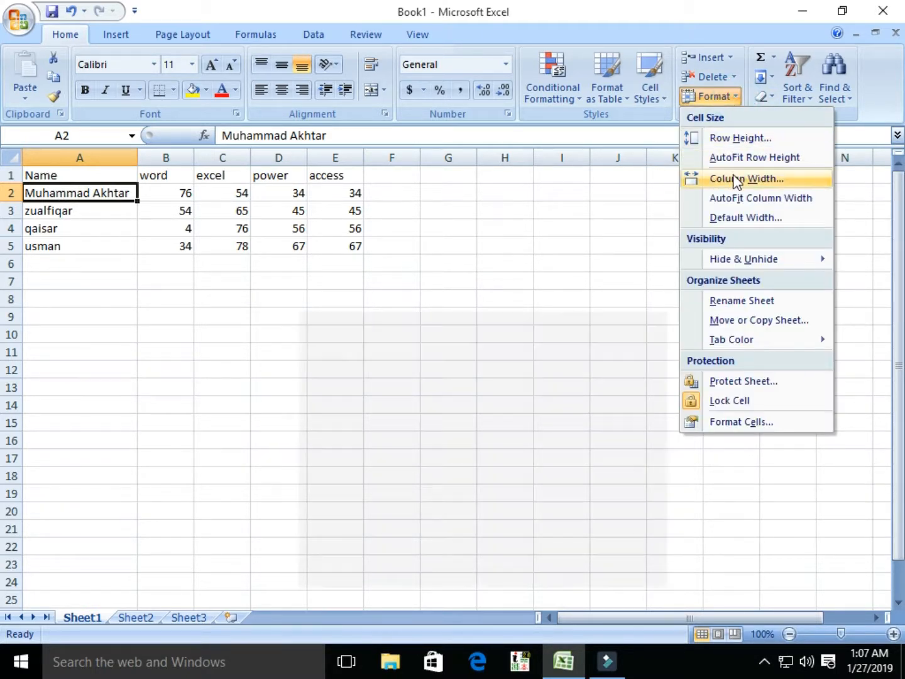
left_click(739, 178)
type("8.432")
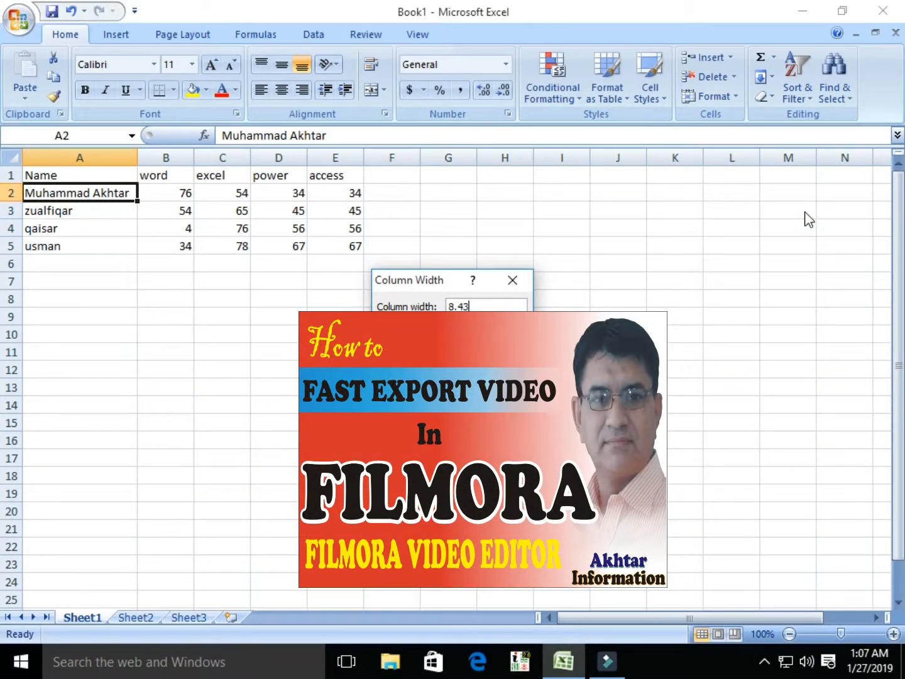
key("Return")
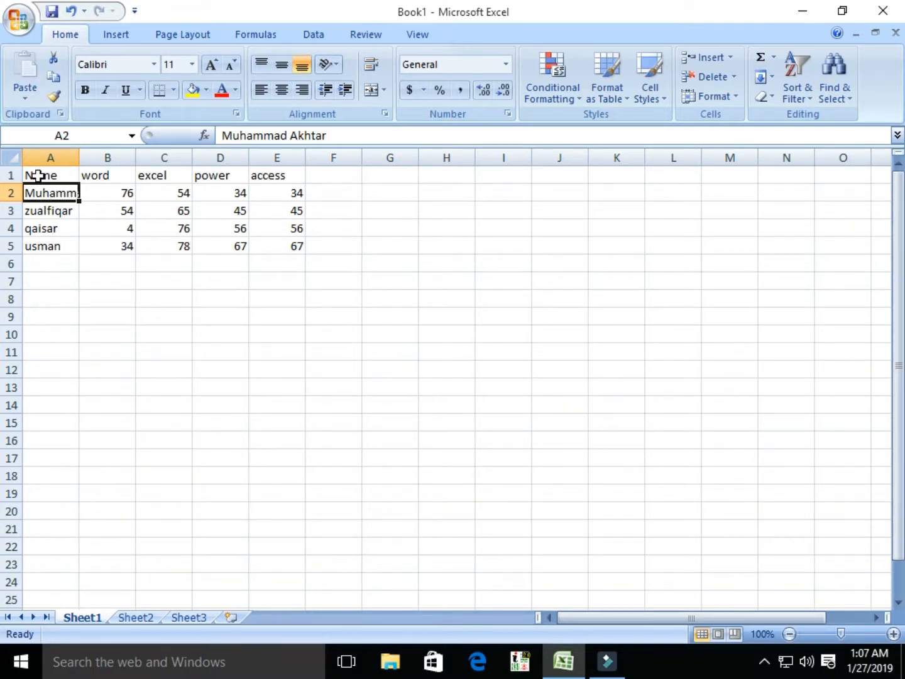
left_click(732, 96)
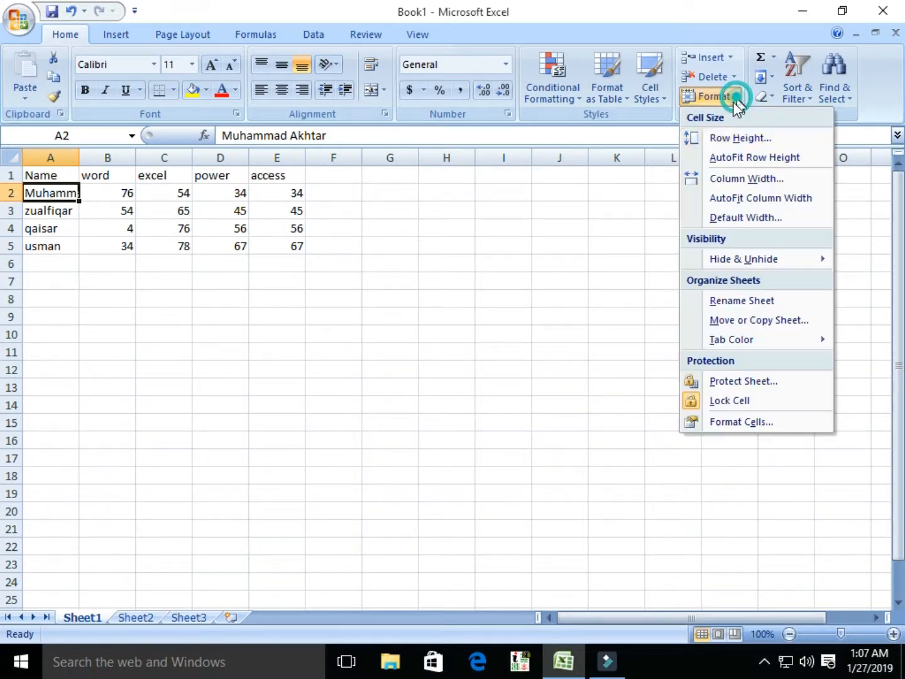
left_click(737, 201)
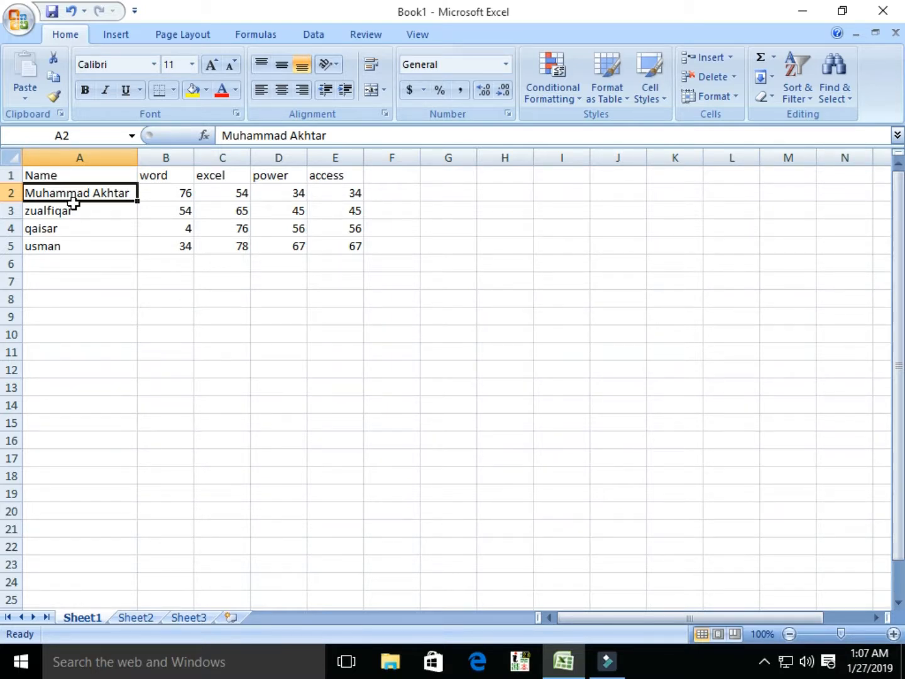
left_click(731, 97)
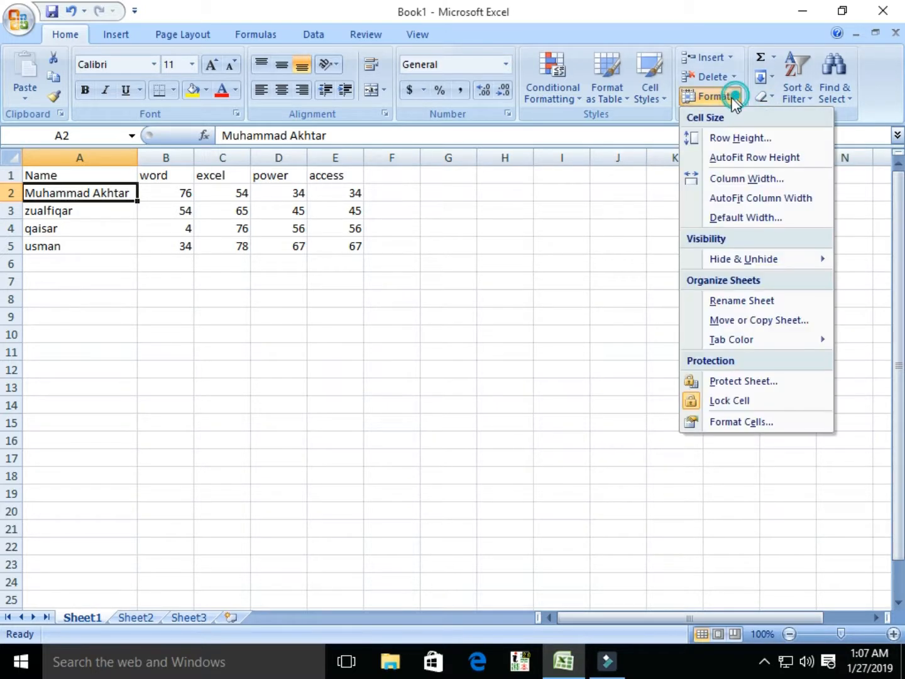
mouse_move(751, 265)
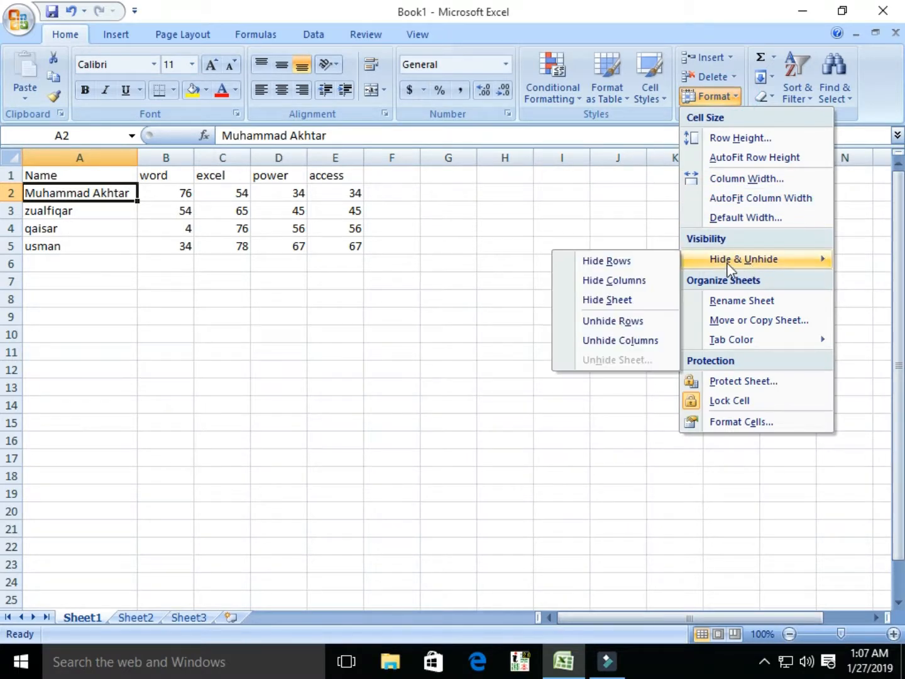
left_click(609, 280)
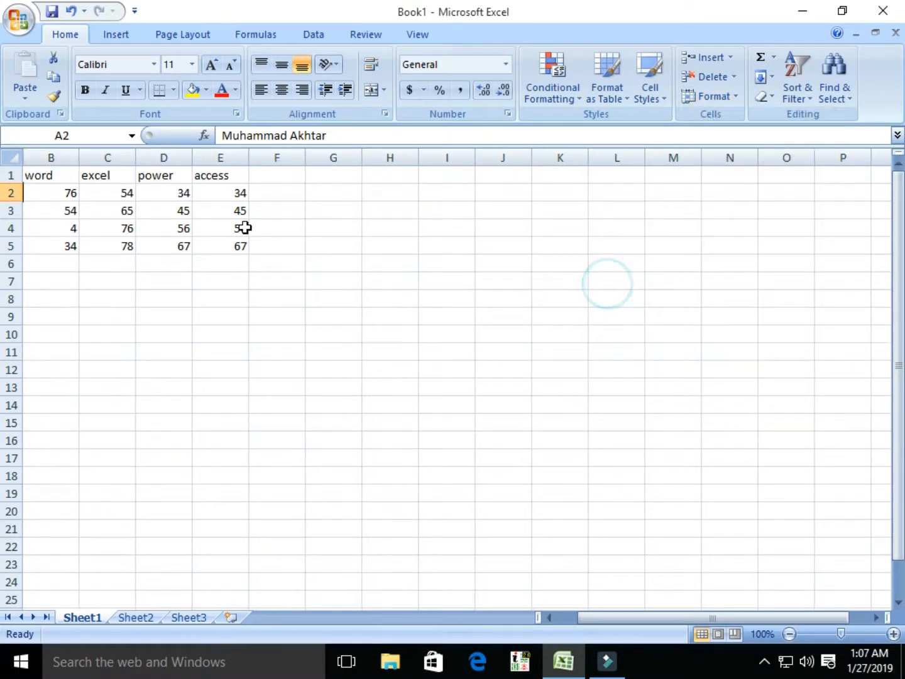
left_click(734, 96)
mouse_move(762, 260)
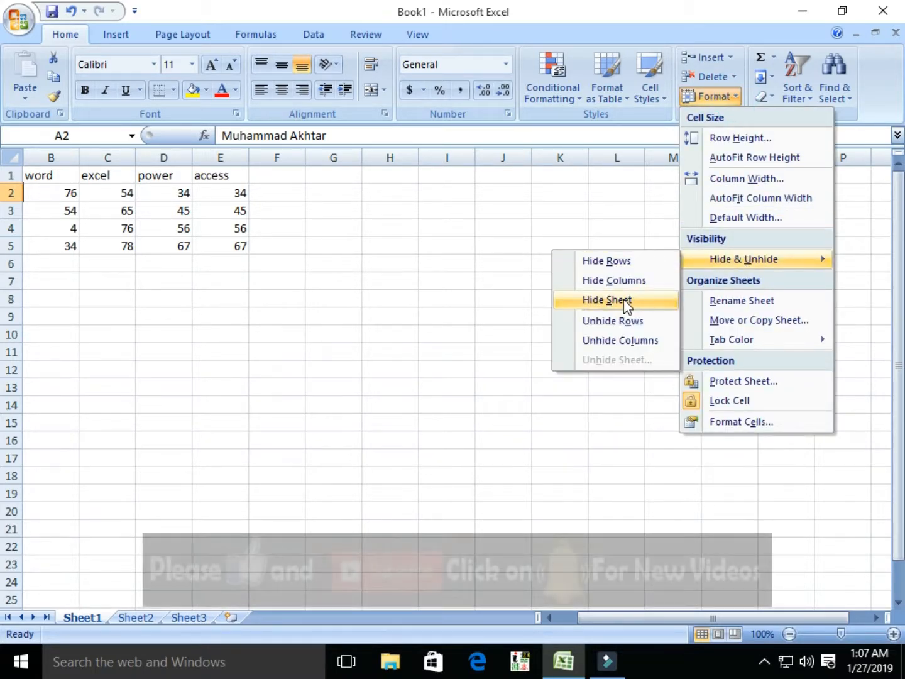
left_click(621, 341)
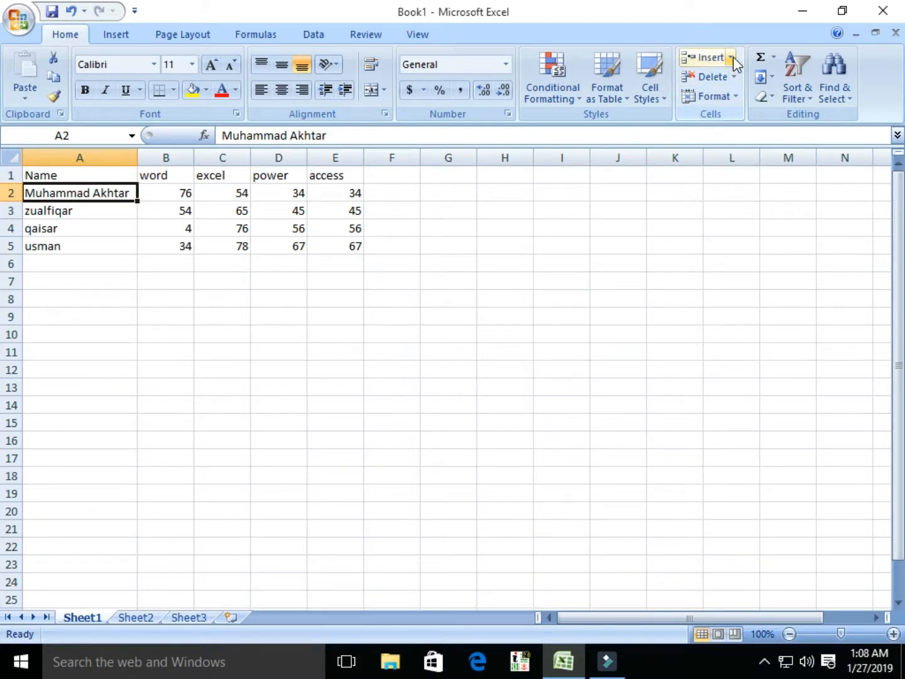
left_click(732, 58)
left_click(735, 95)
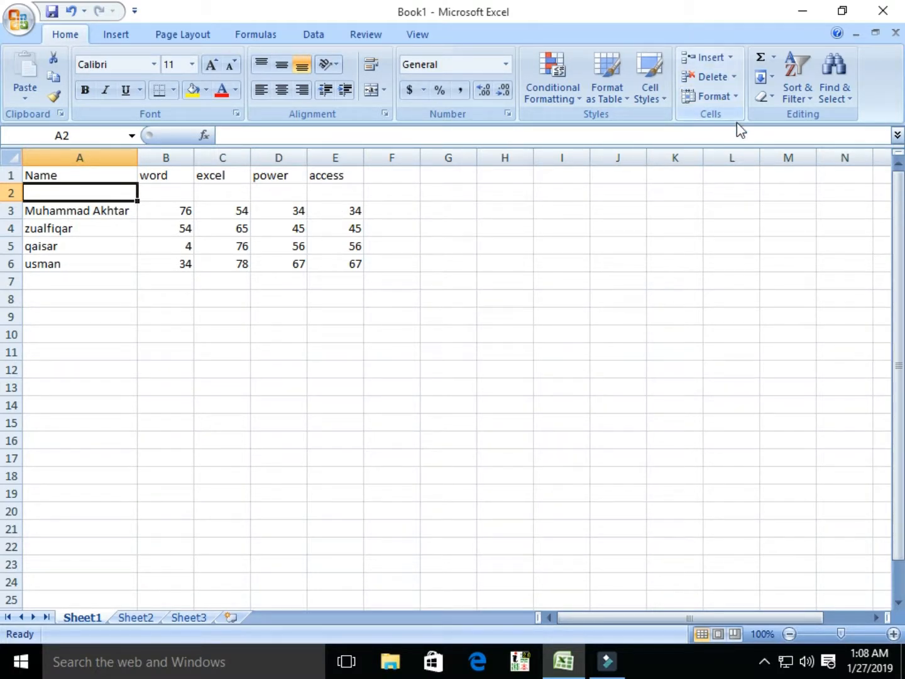
left_click(732, 57)
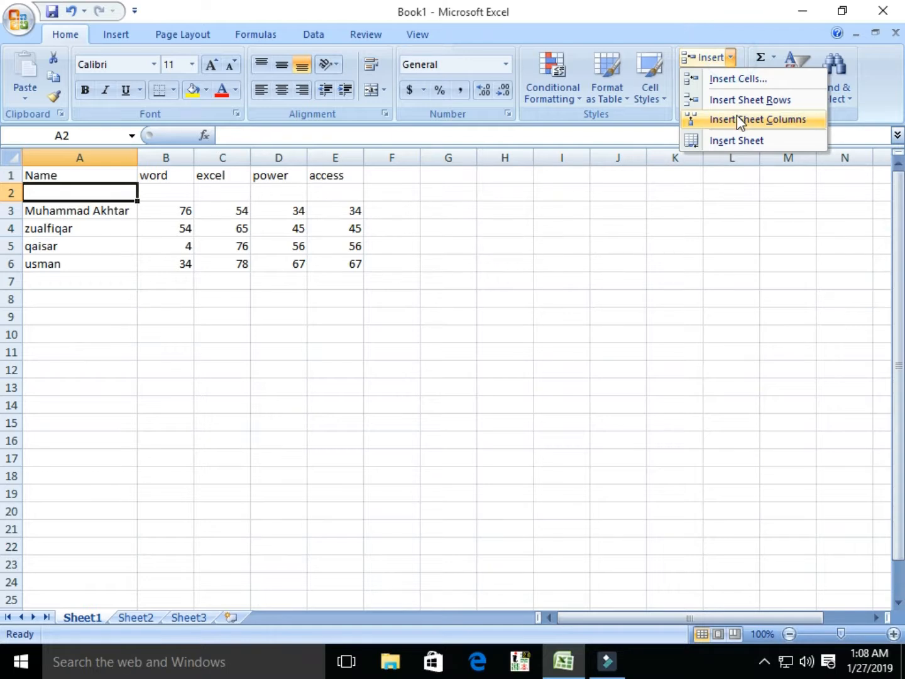
left_click(737, 119)
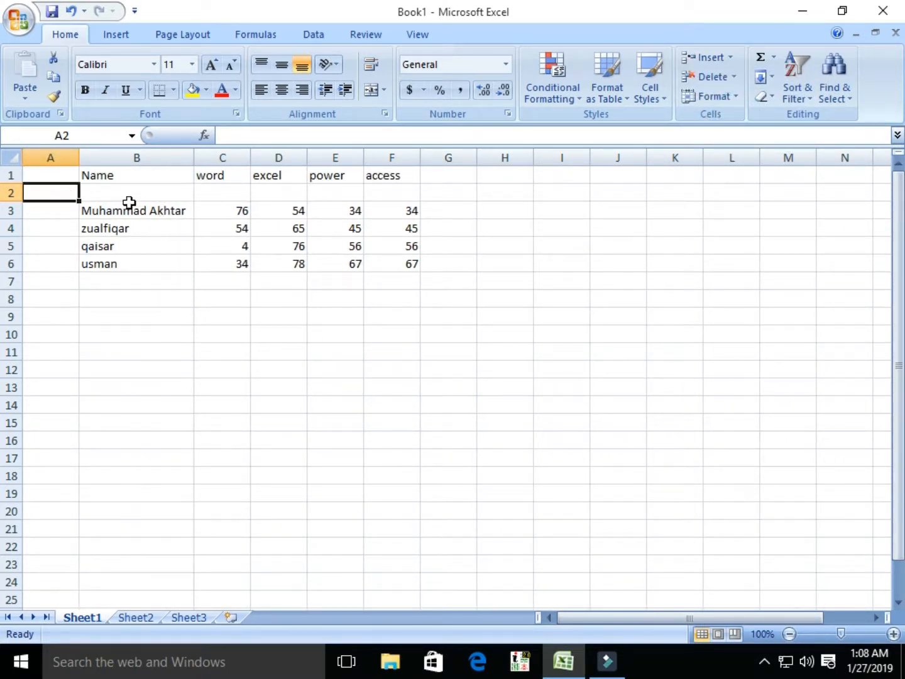
left_click(732, 76)
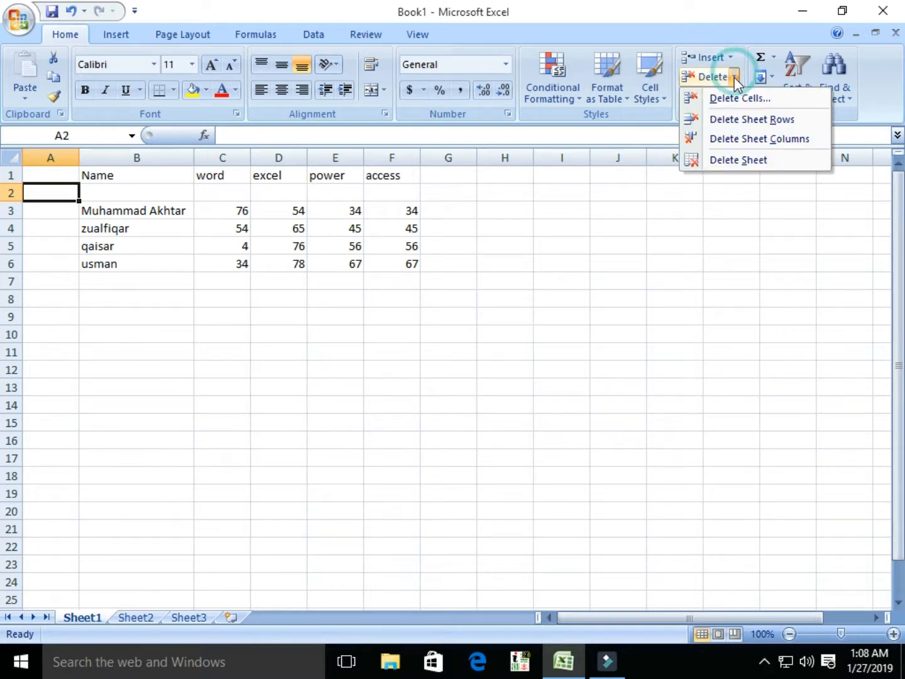
left_click(744, 138)
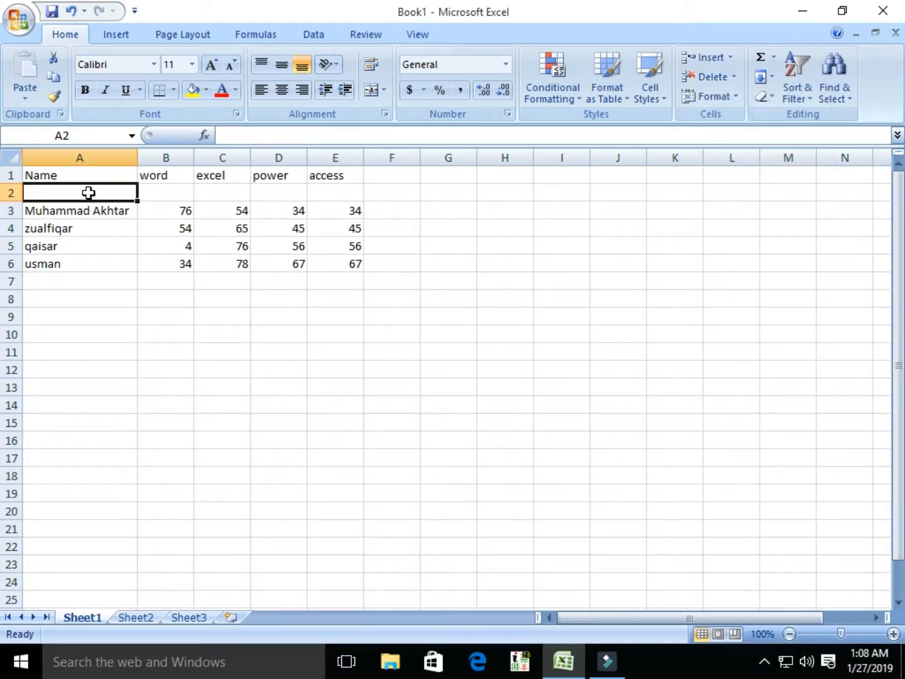
left_click(93, 228)
left_click(77, 191)
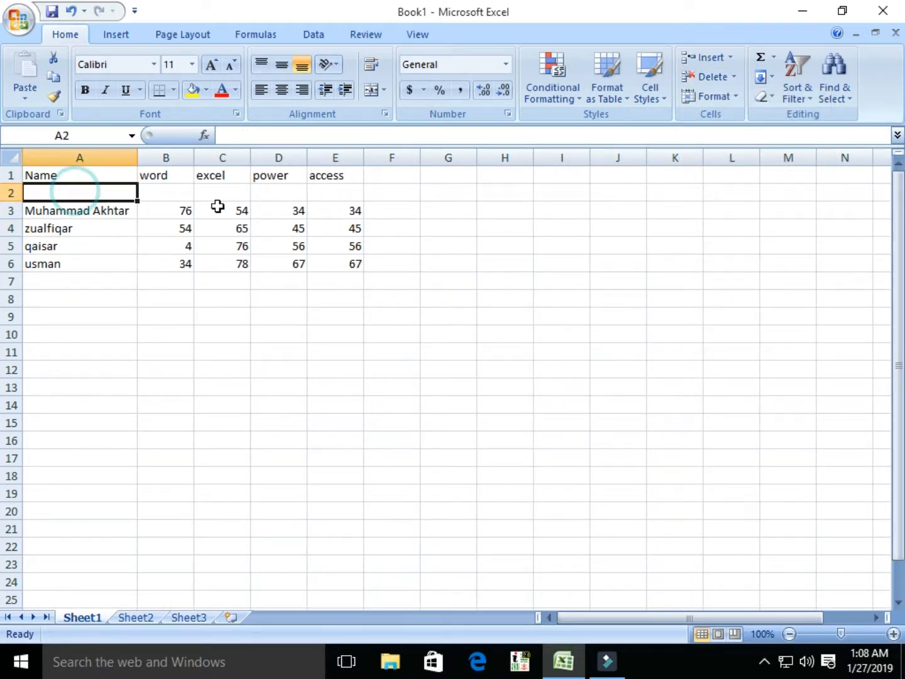
left_click(734, 77)
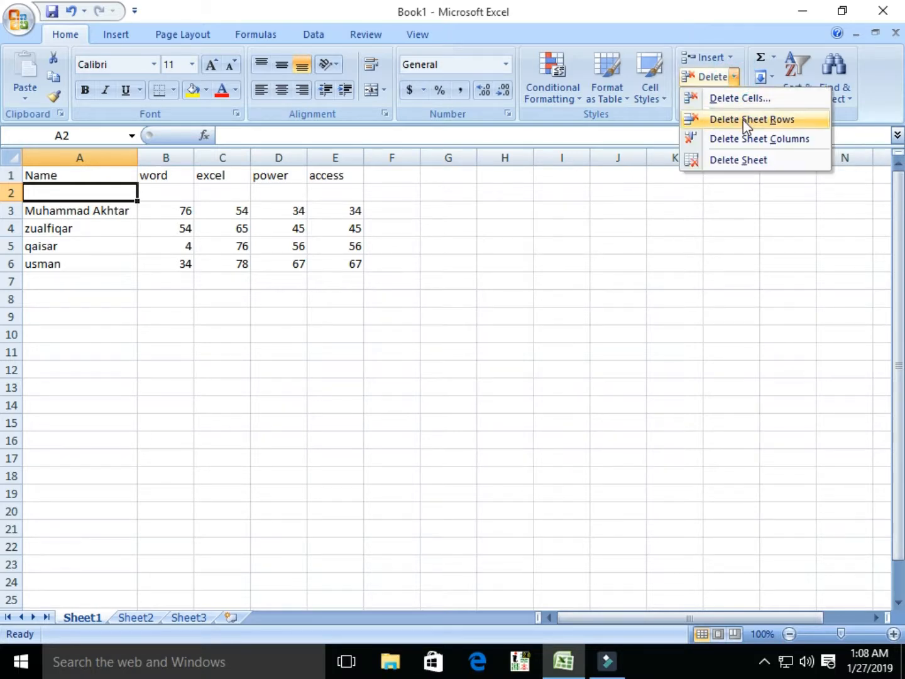
left_click(744, 119)
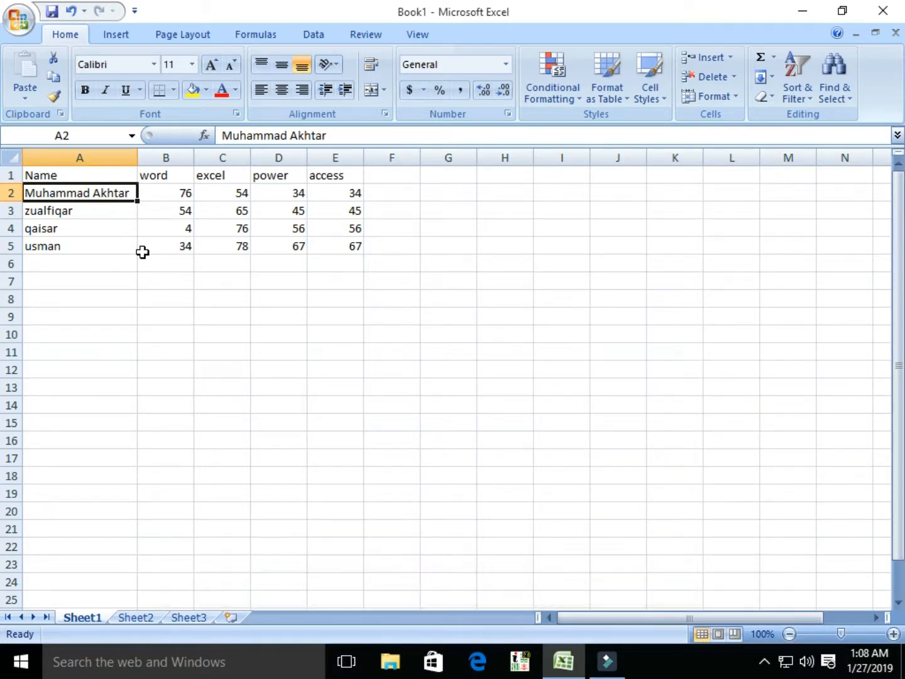
key("Right")
key("Right")
key("Right")
key("Right")
key("Right")
key("Up")
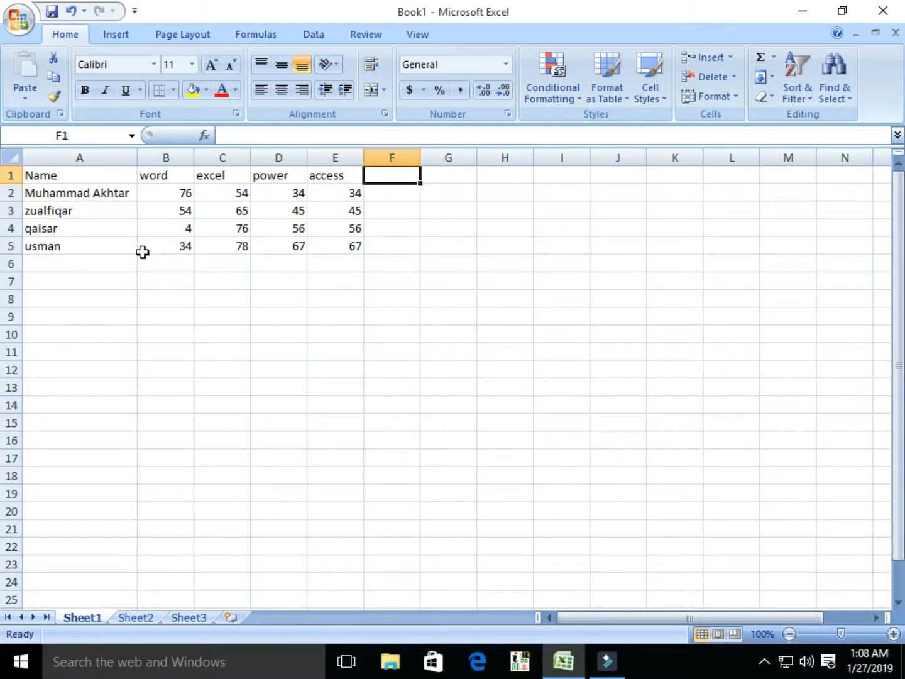
type("total")
key("Return")
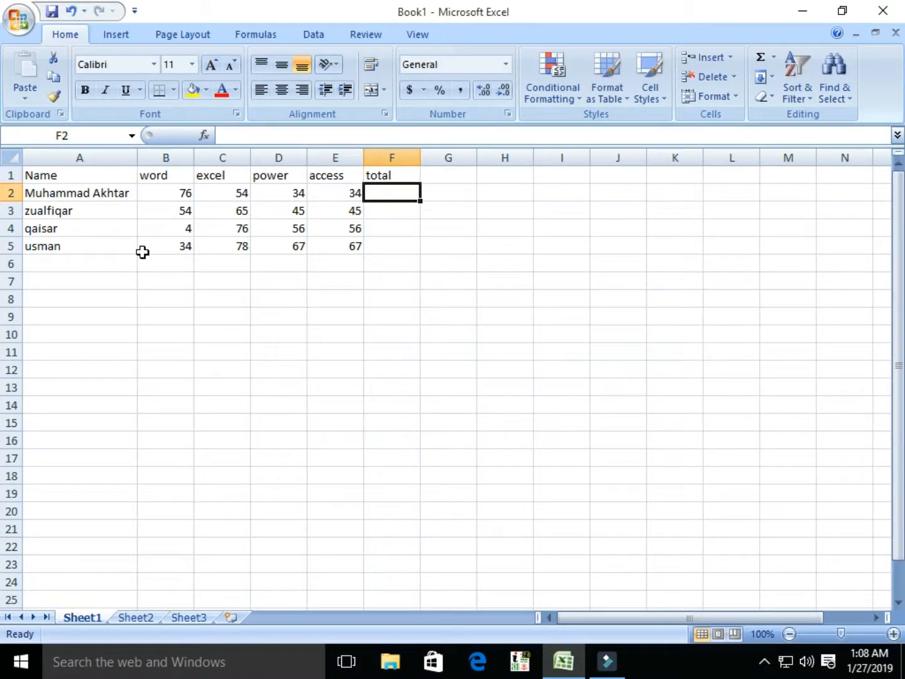
type("@")
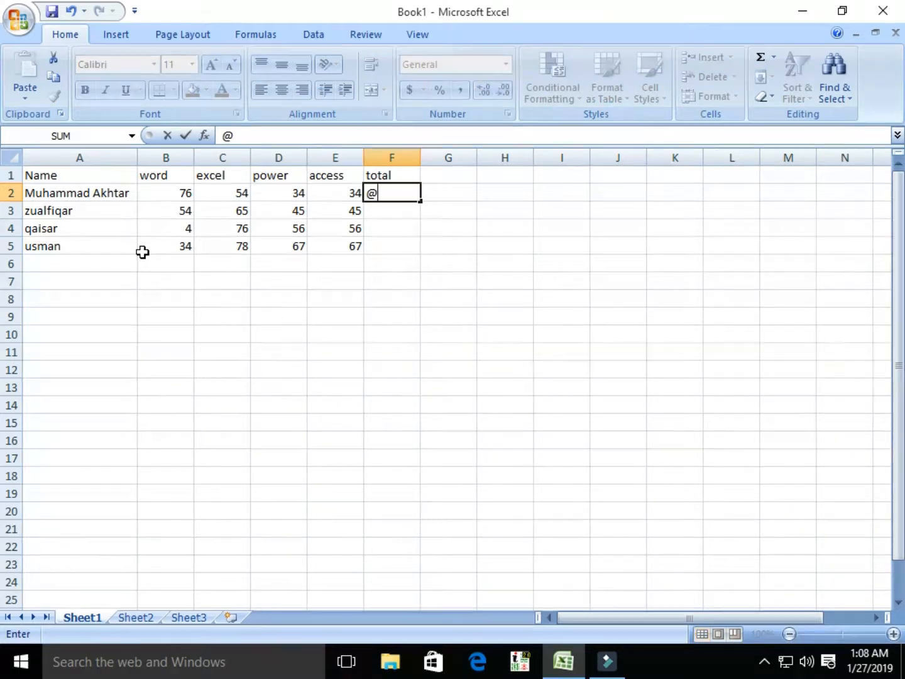
type("sum")
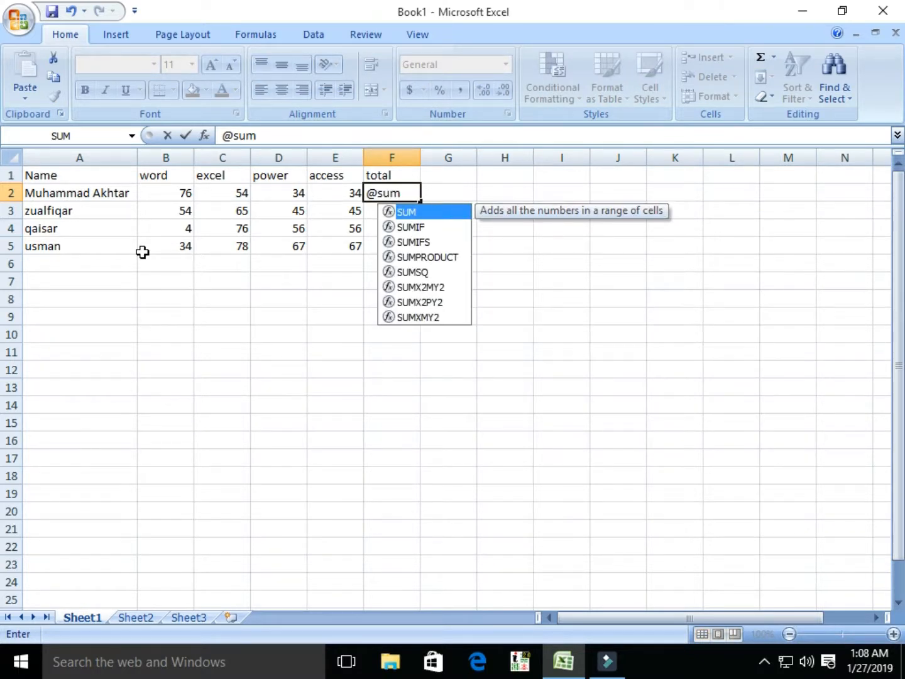
type("(")
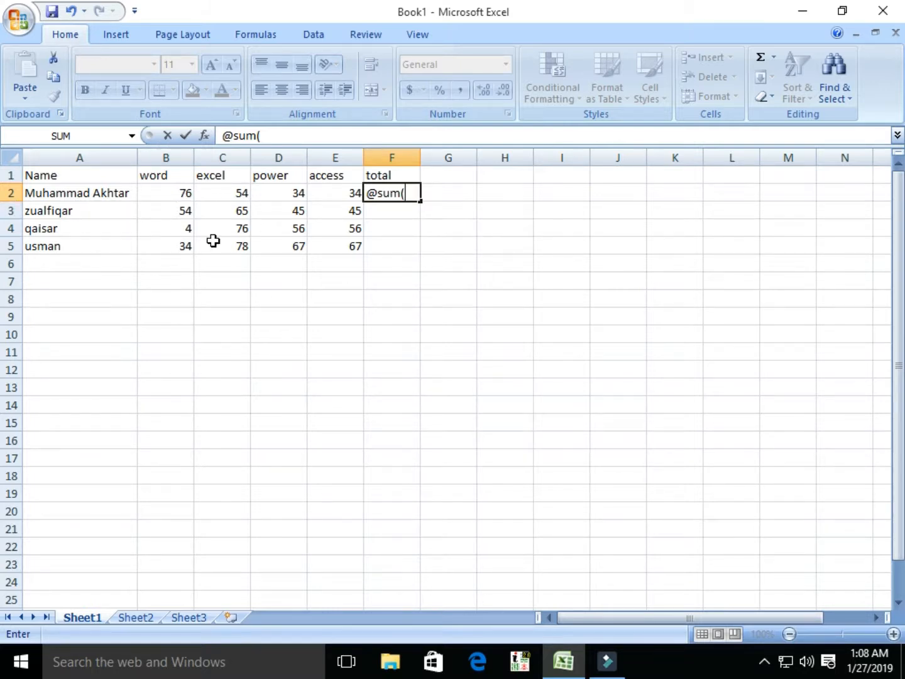
type("b2..")
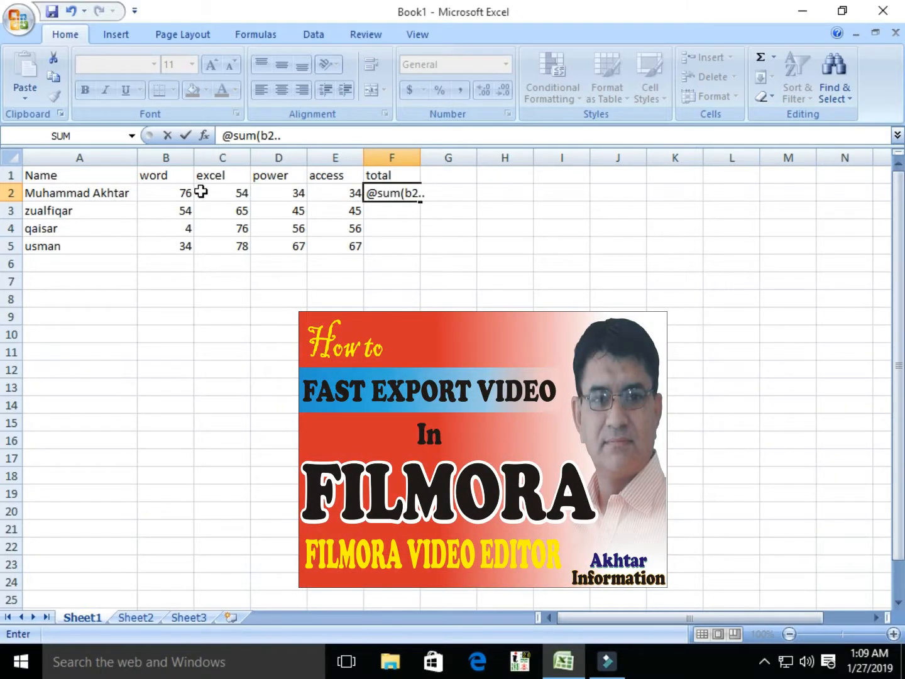
type("e2)")
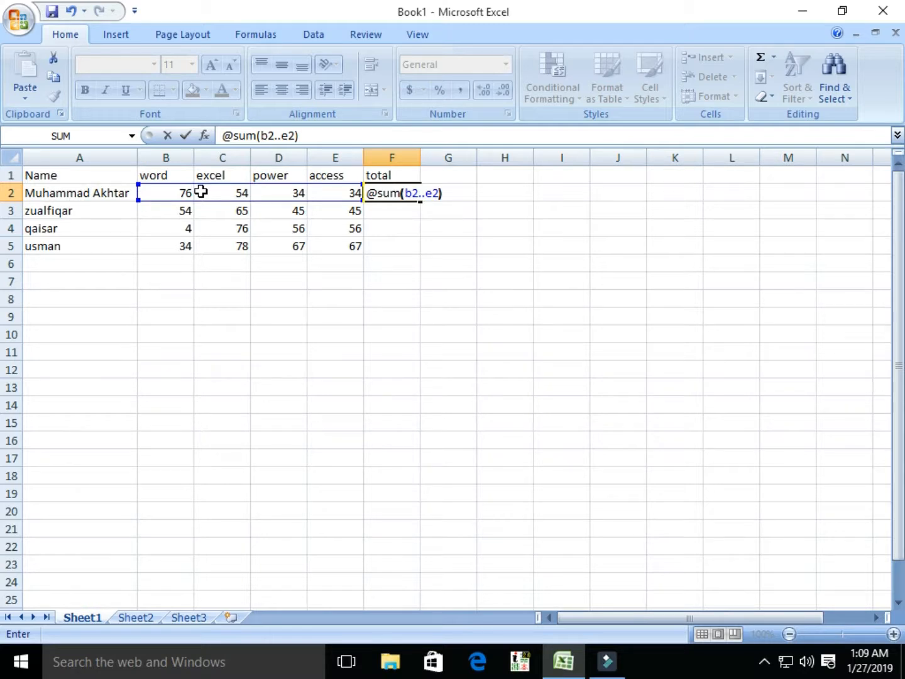
key("Return")
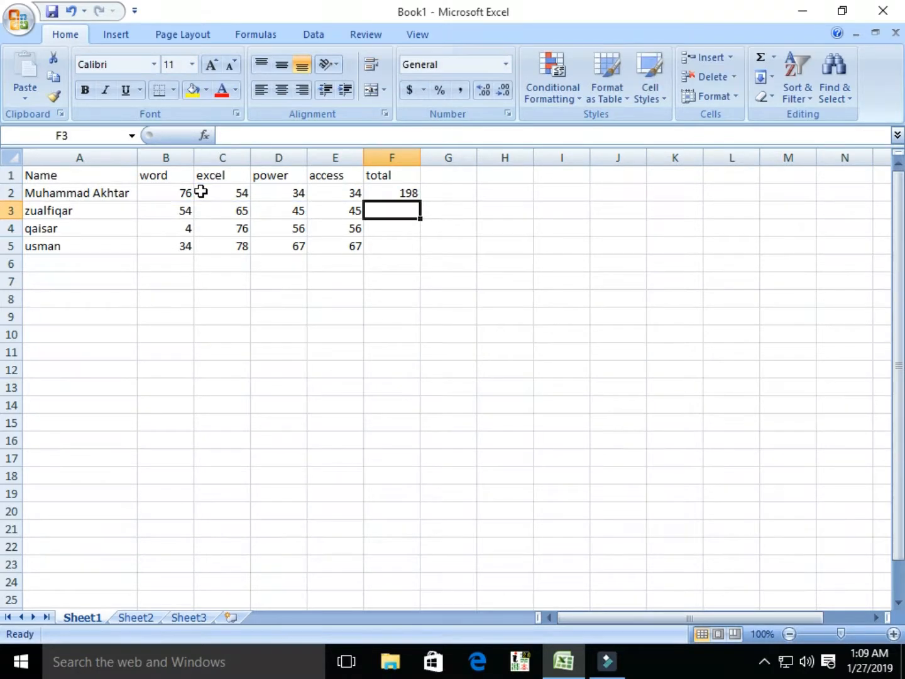
type("@sum")
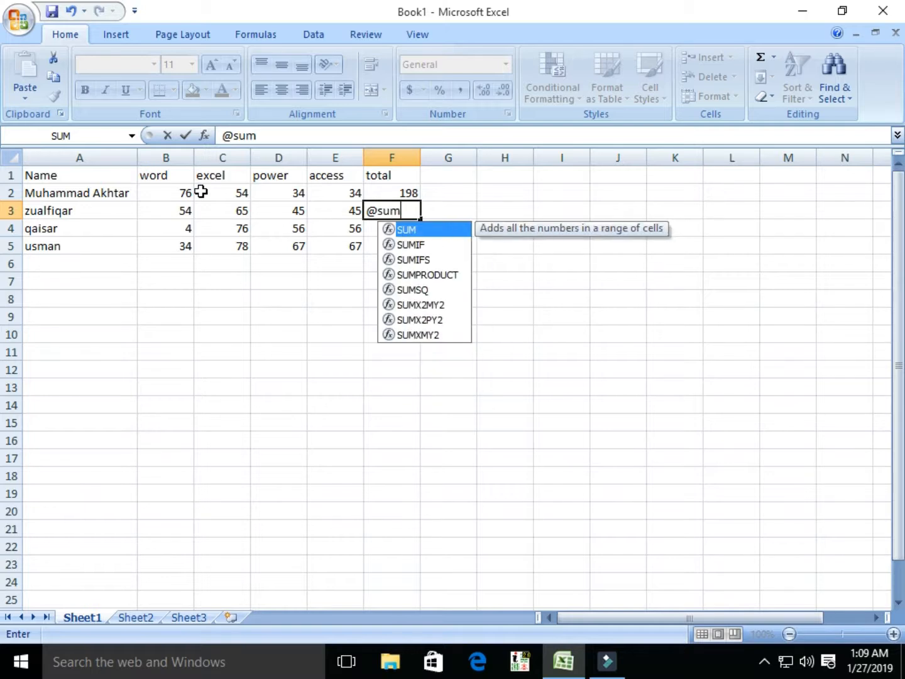
type("(")
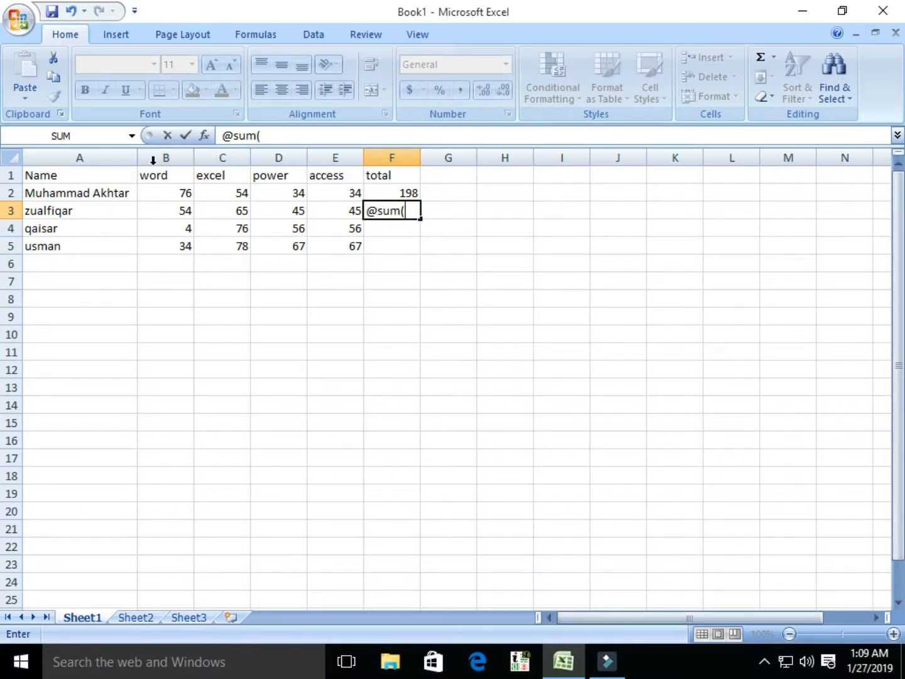
type("b")
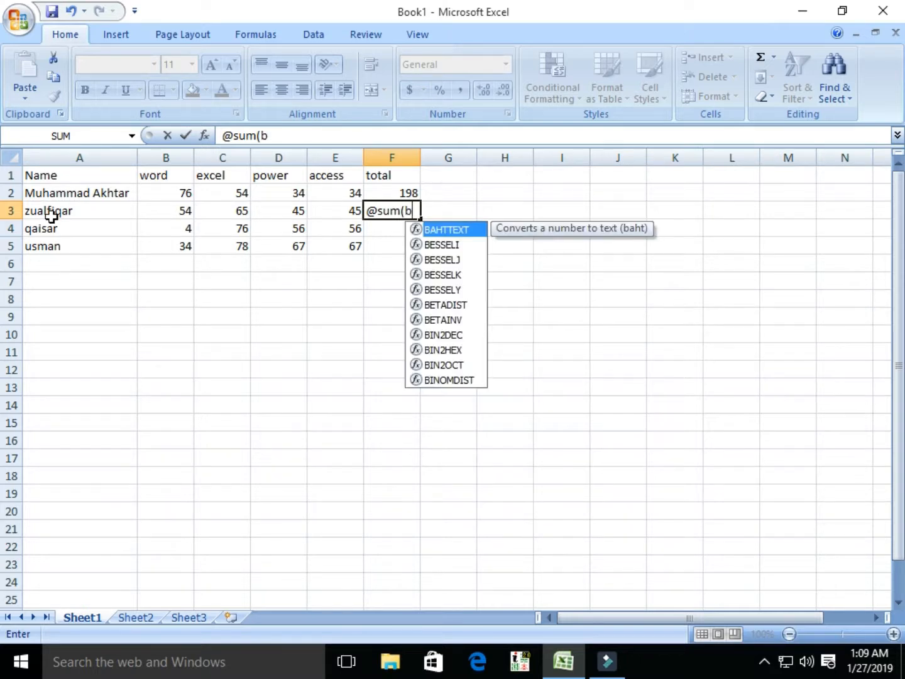
type("3..")
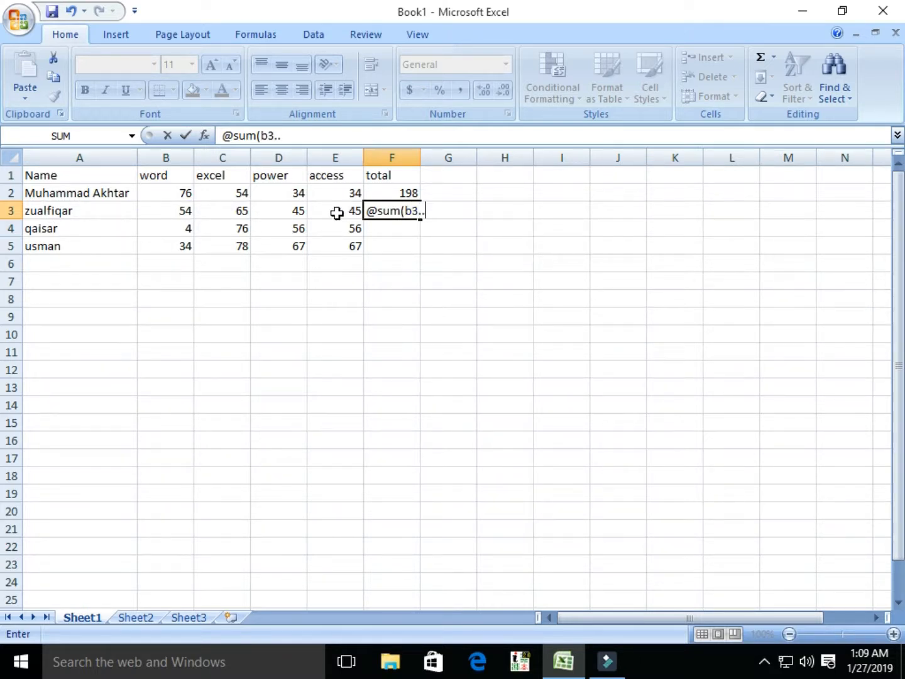
type("e3)")
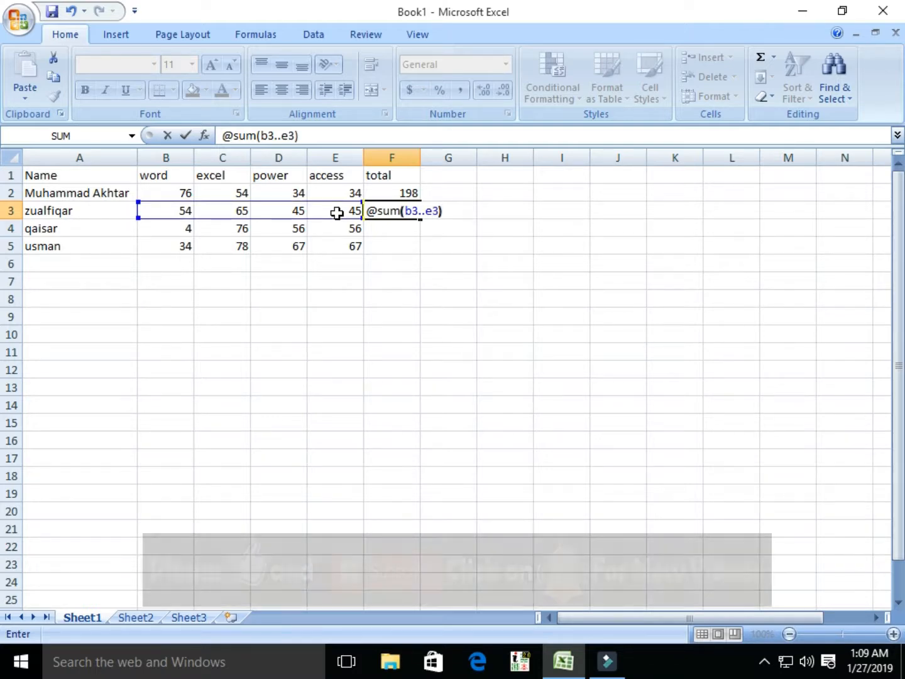
key("Return")
type("@sum")
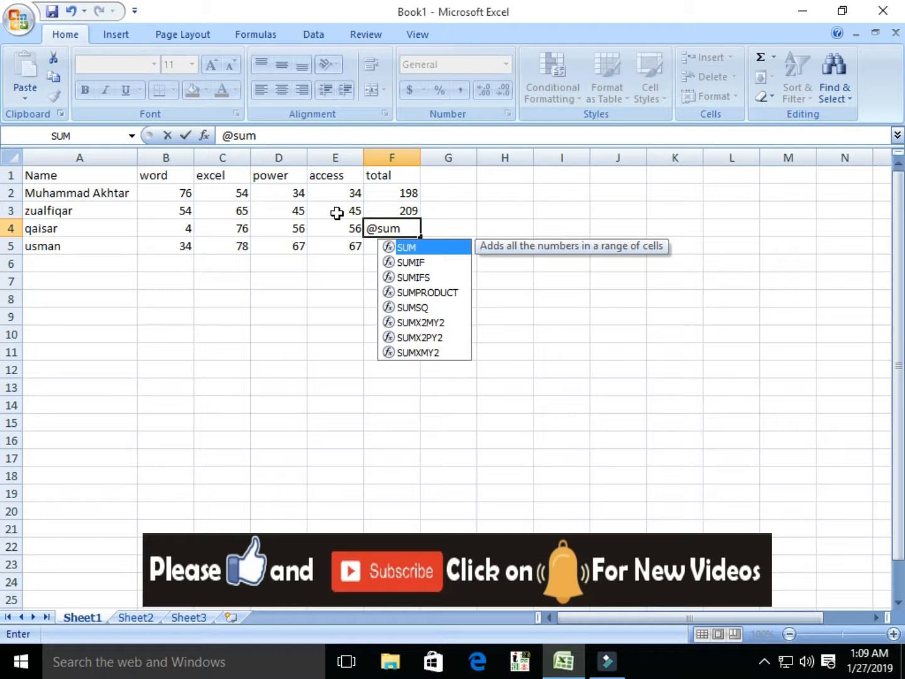
type("(")
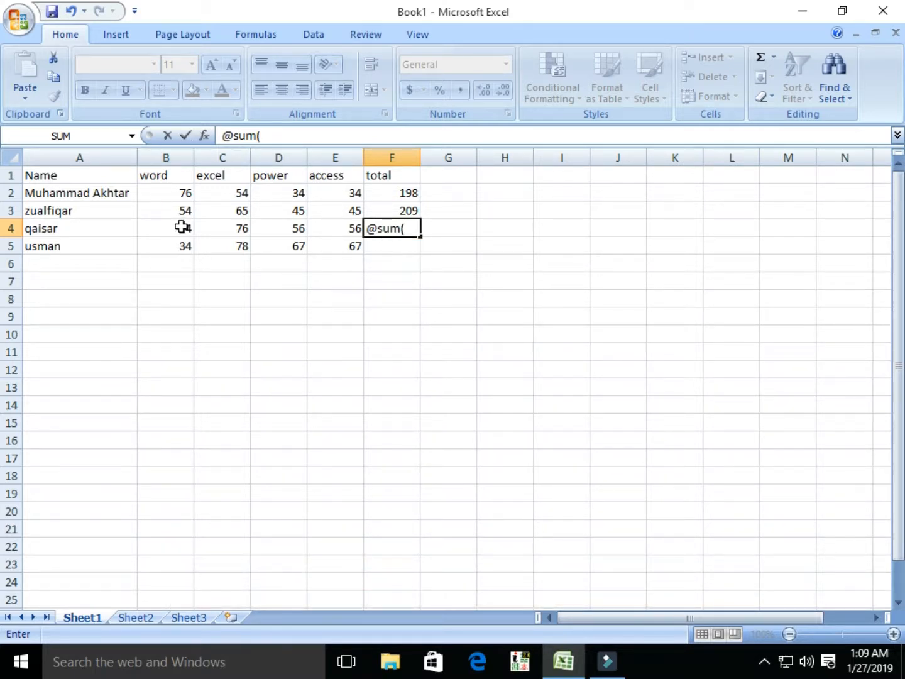
type("b4..")
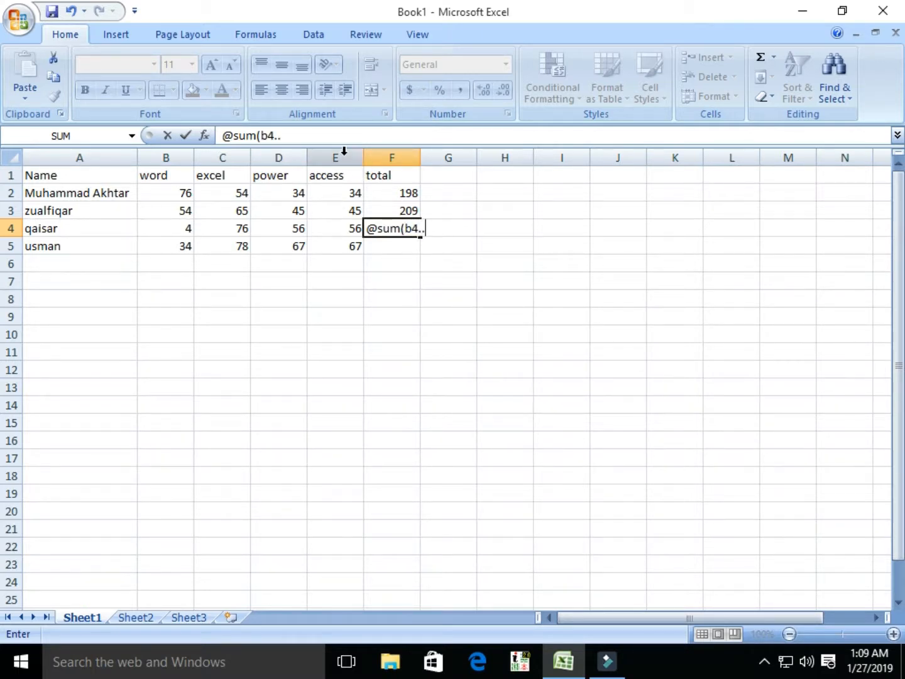
type("e4)")
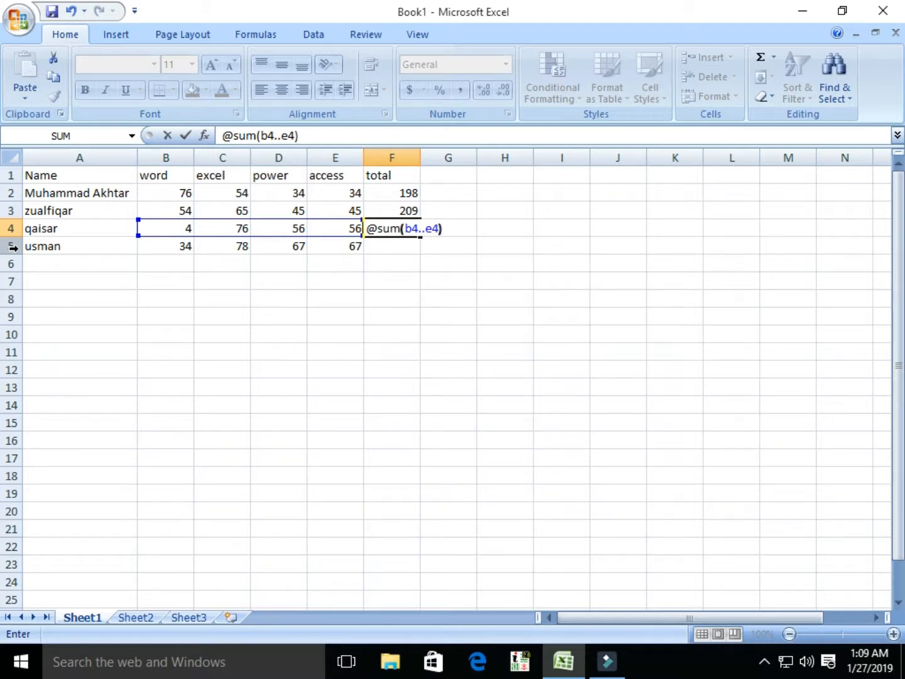
key("Return")
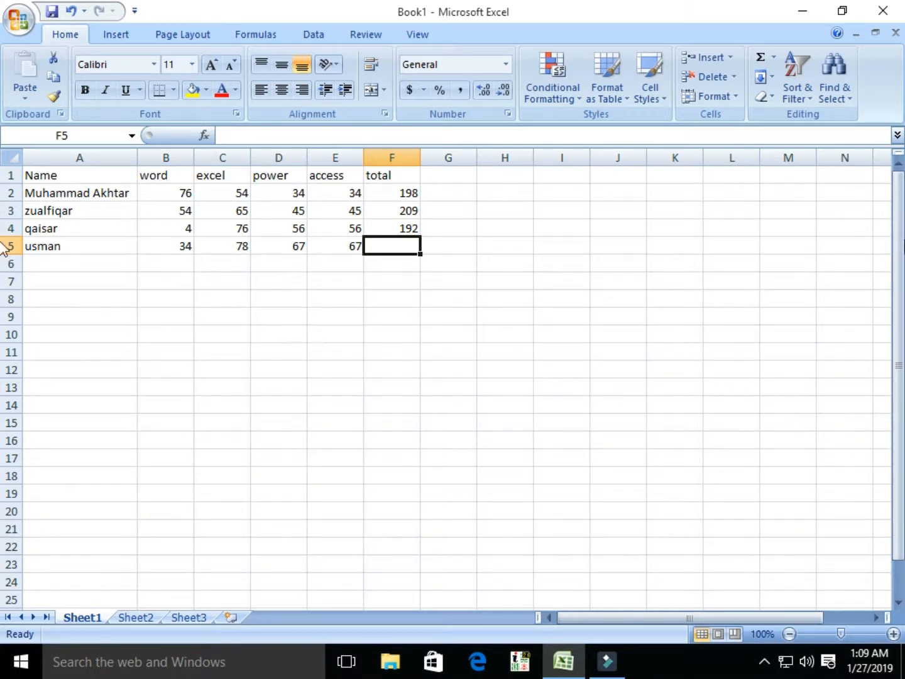
Step: Clear the power, access and total columns and retitle D1 as 'total'
left_click(262, 172)
left_click_drag(322, 174, 427, 257)
key("Delete")
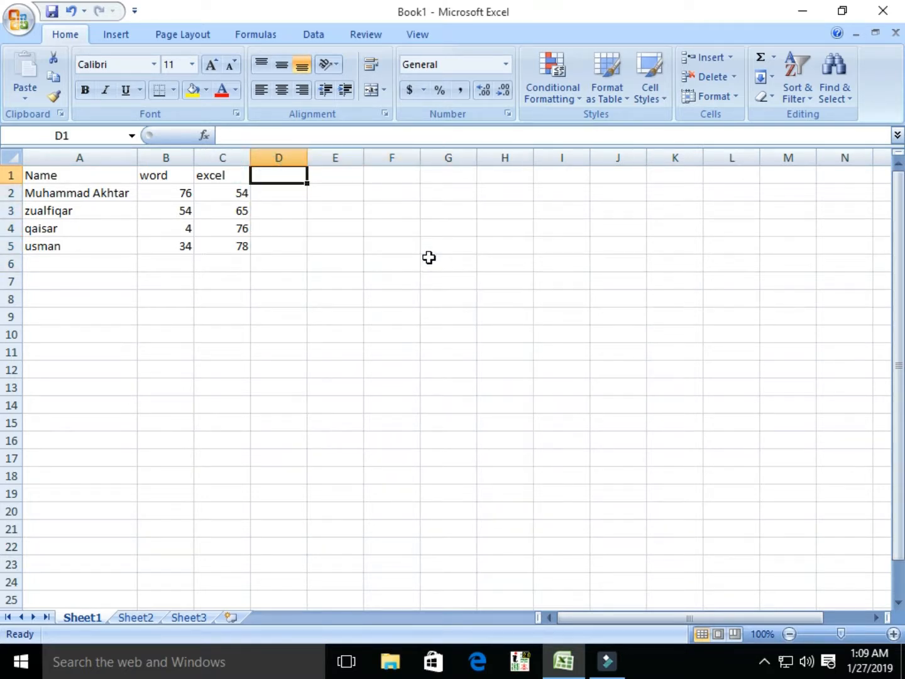
type("total")
key("Return")
Step: Fill D2:D5 with +b2+c2, +b3-c3, +b4*c4 and +b5/c5, then check each formula
type("+")
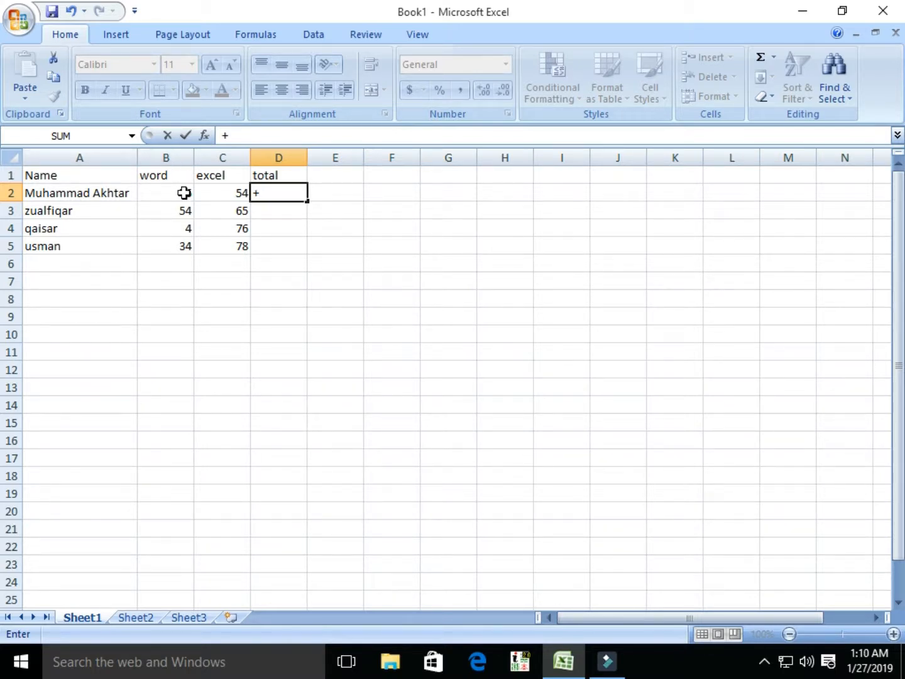
type("b2+")
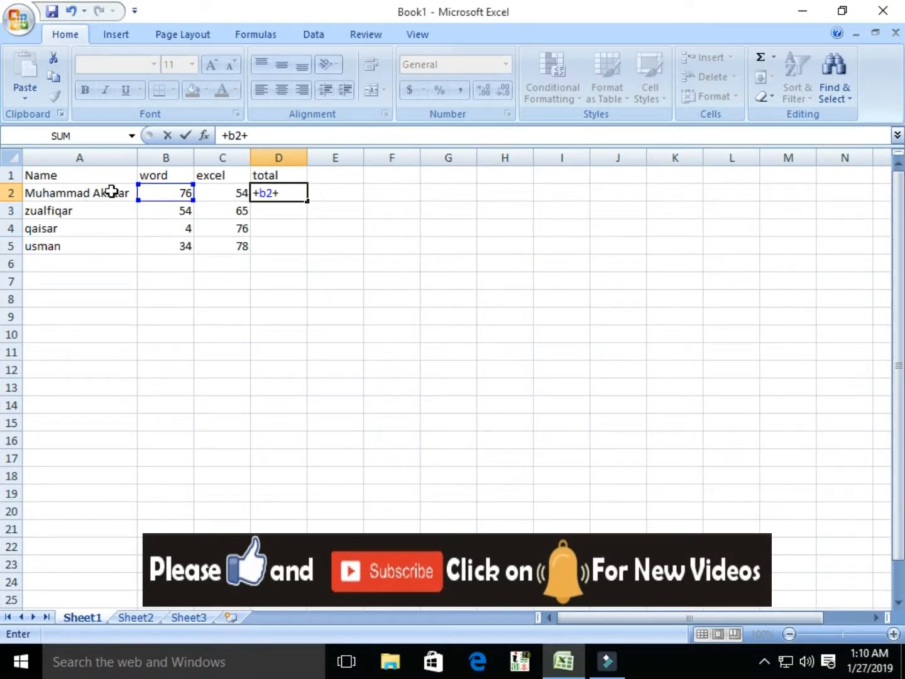
type("c2")
key("Return")
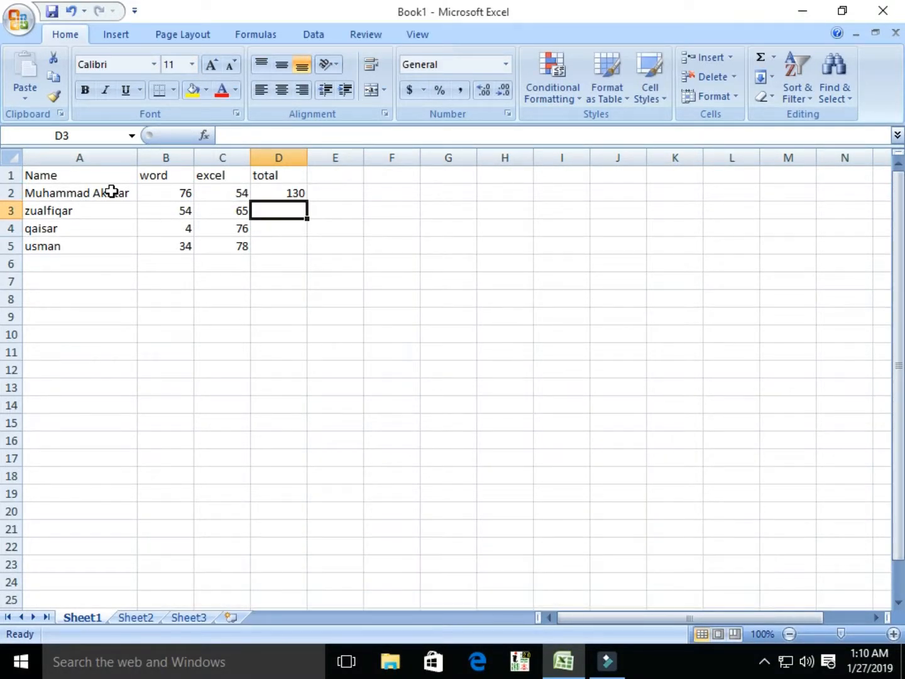
type("+")
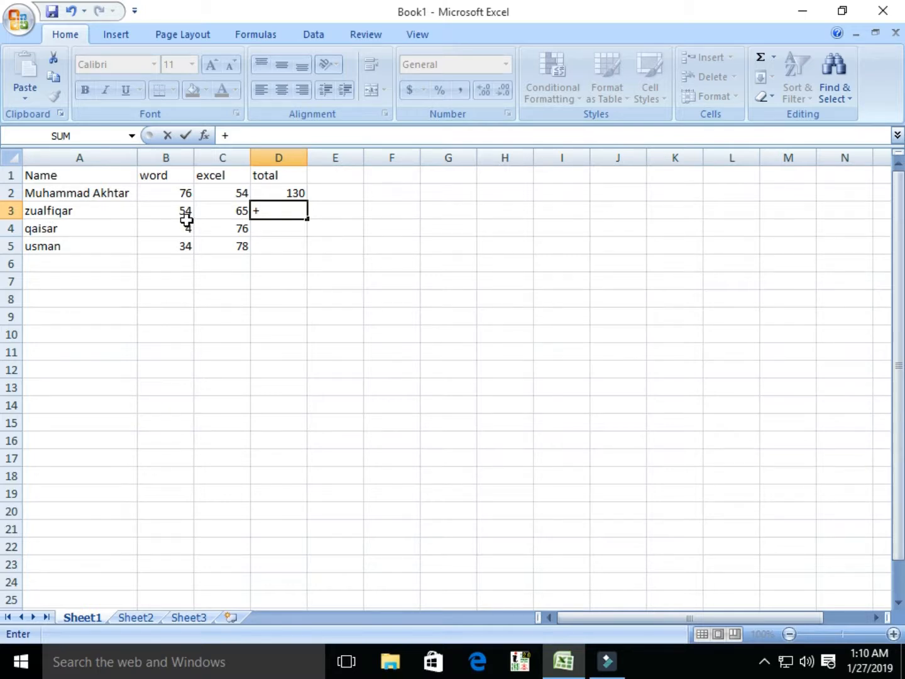
type("b3")
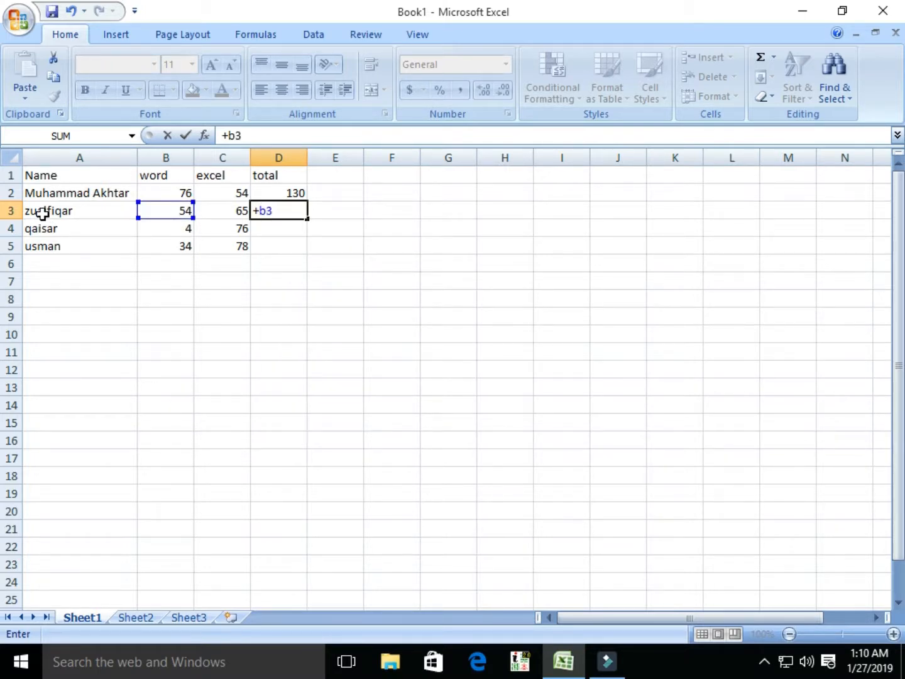
type("-c3")
key("Return")
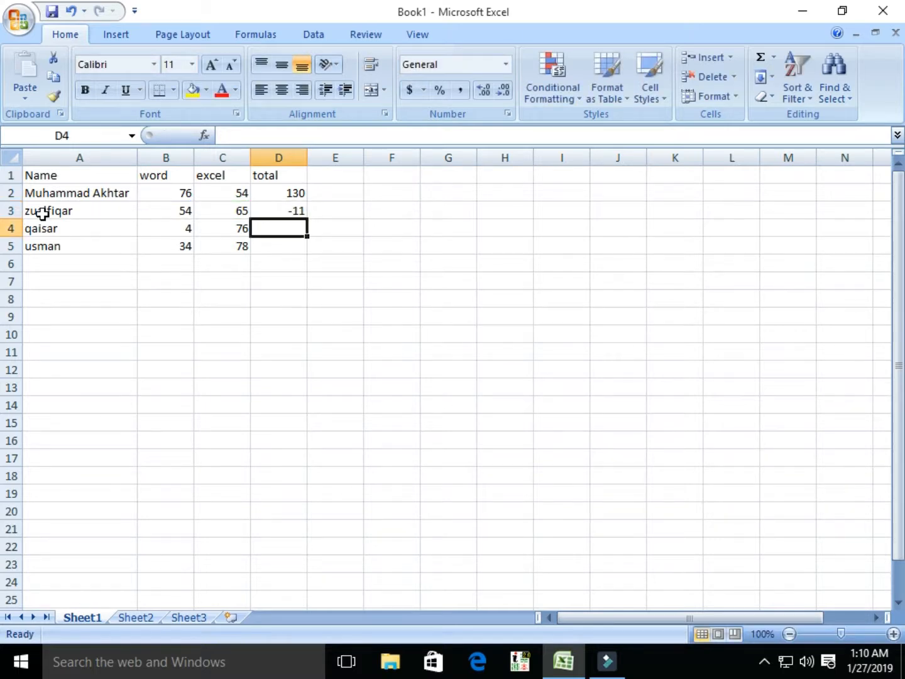
type("+")
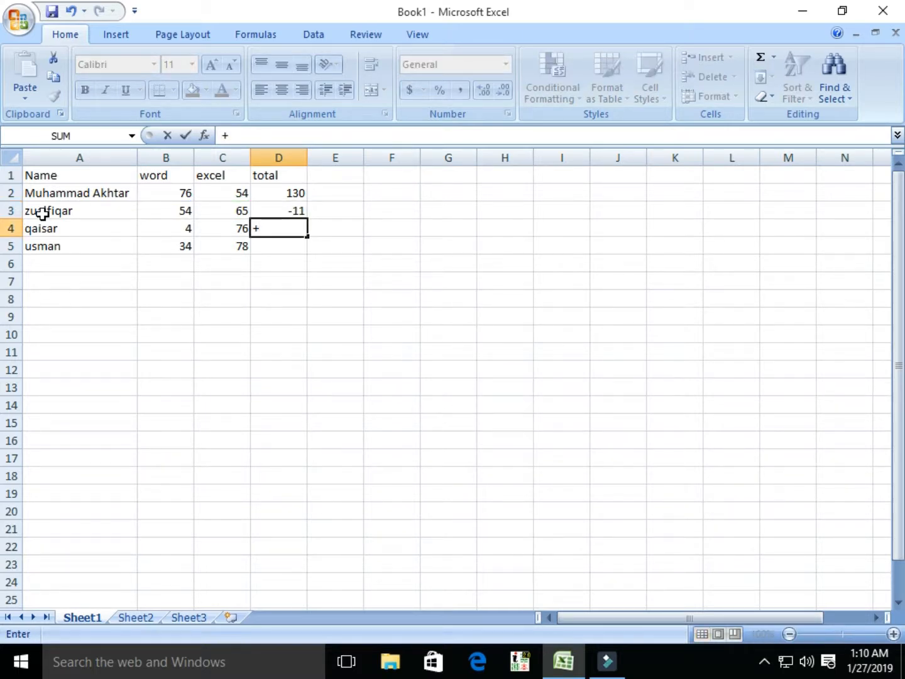
type("b")
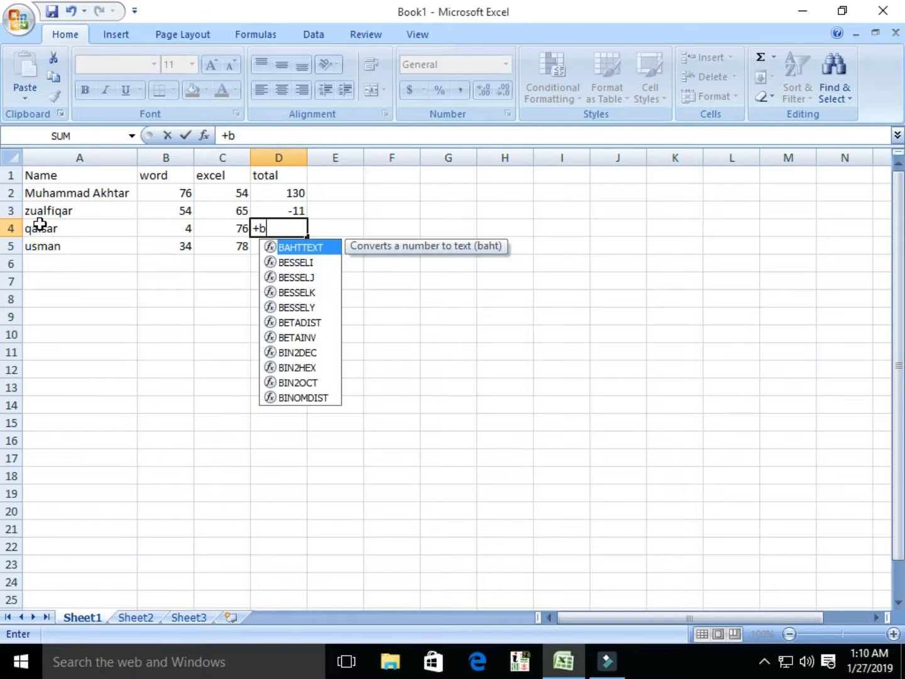
type("4*c4")
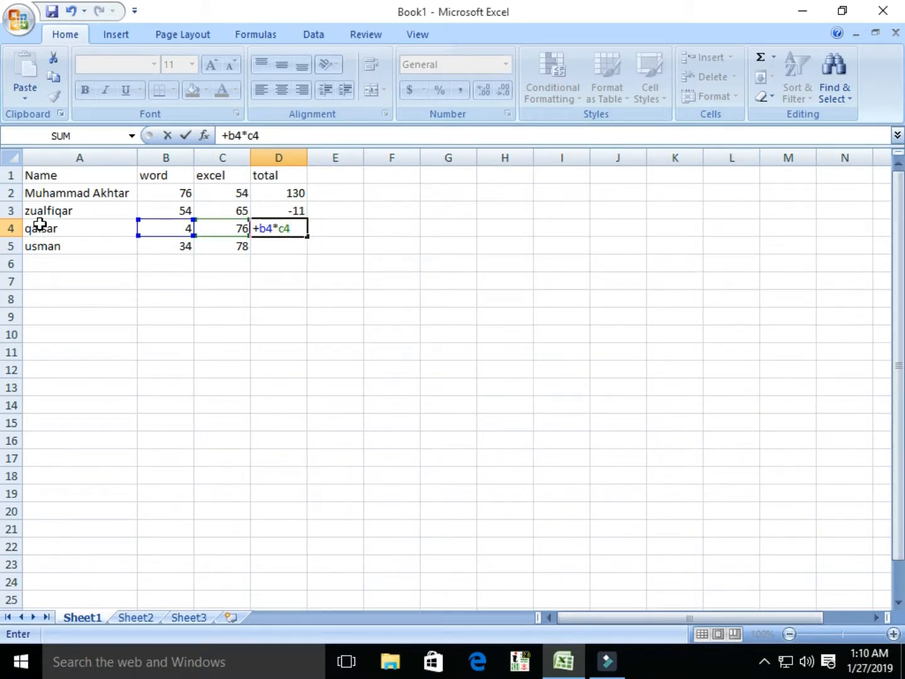
key("Return")
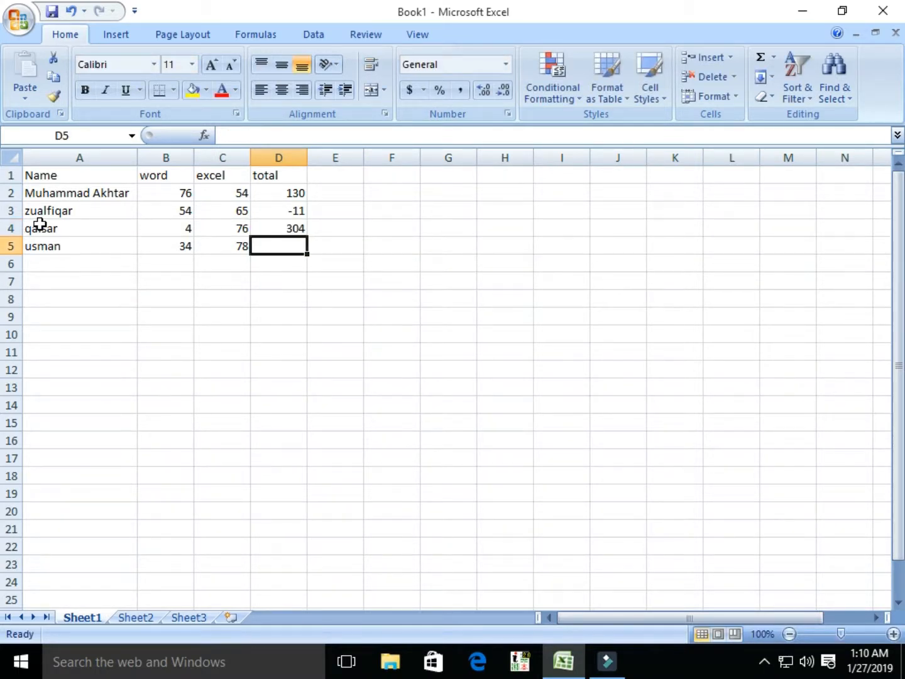
type("+")
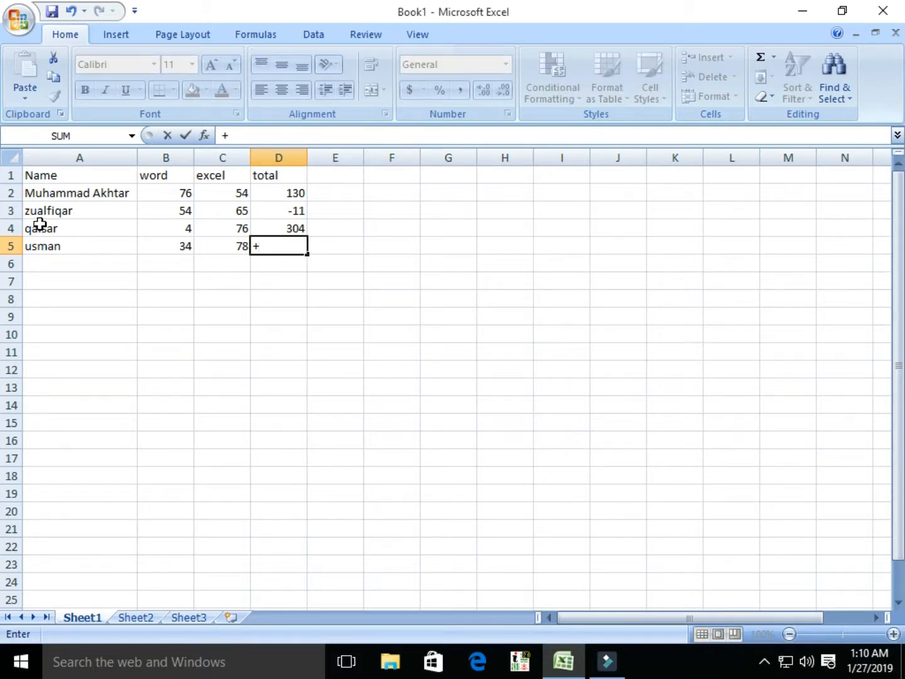
type("b")
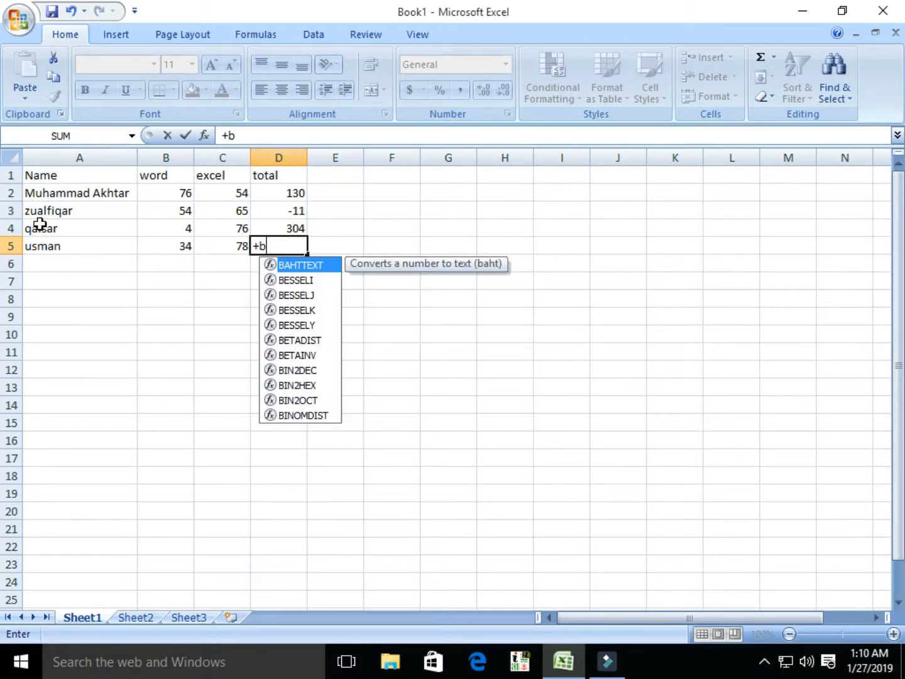
type("5/c5")
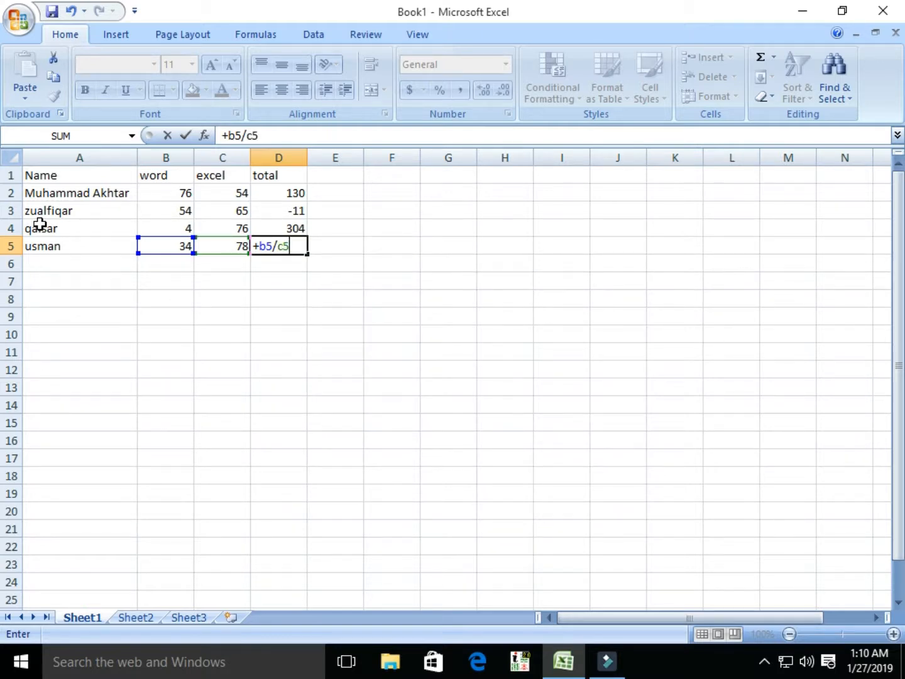
key("Return")
key("Up")
key("Up")
key("Up")
key("Up")
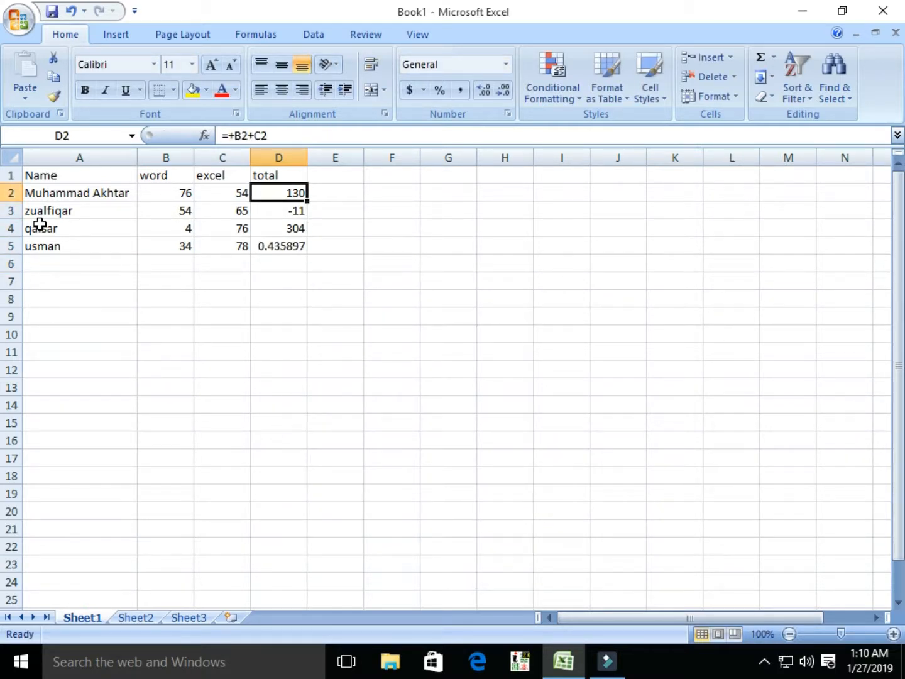
key("Down")
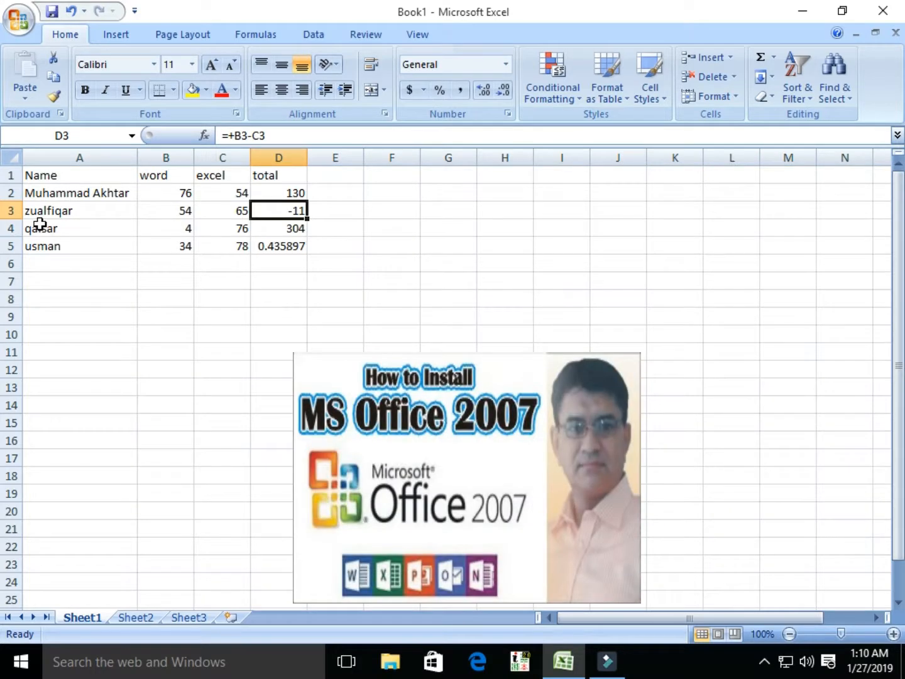
key("Down")
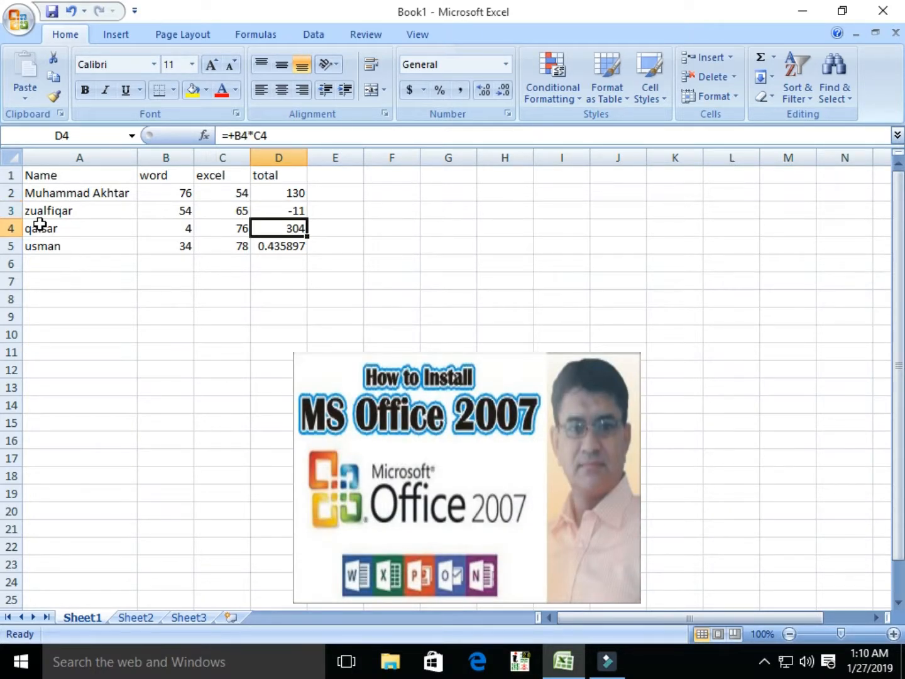
key("Down")
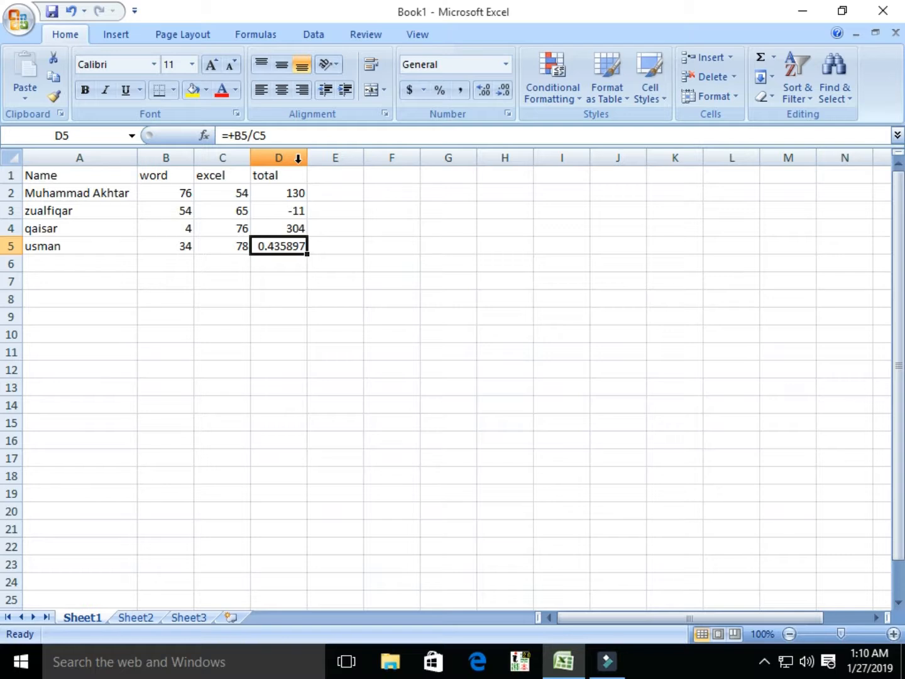
Step: Copy the table A1:D5 and paste it at E8 and again at K9
left_click_drag(45, 176, 294, 240)
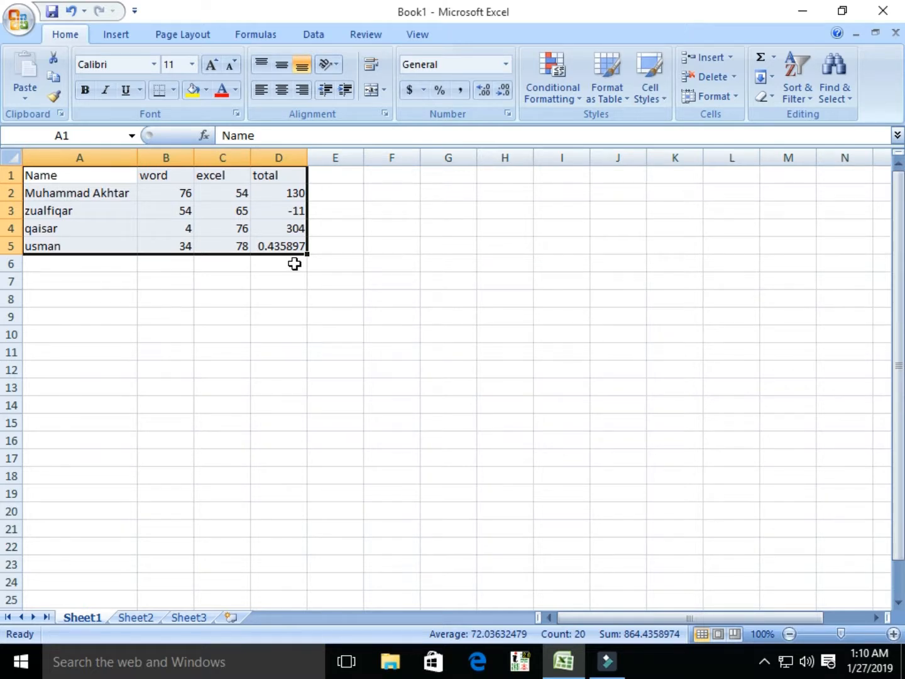
key("ctrl+c")
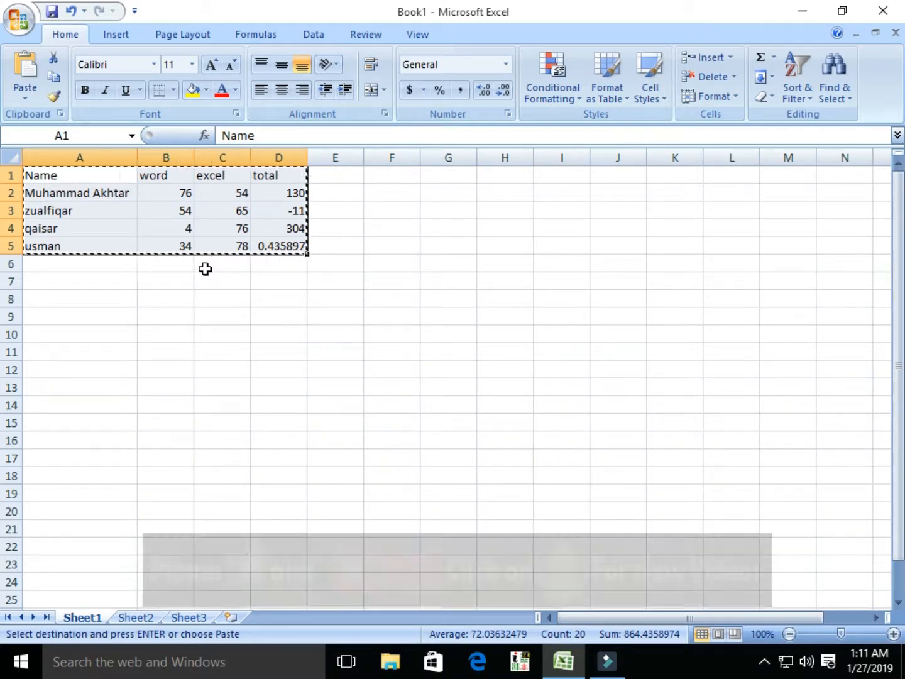
left_click(334, 301)
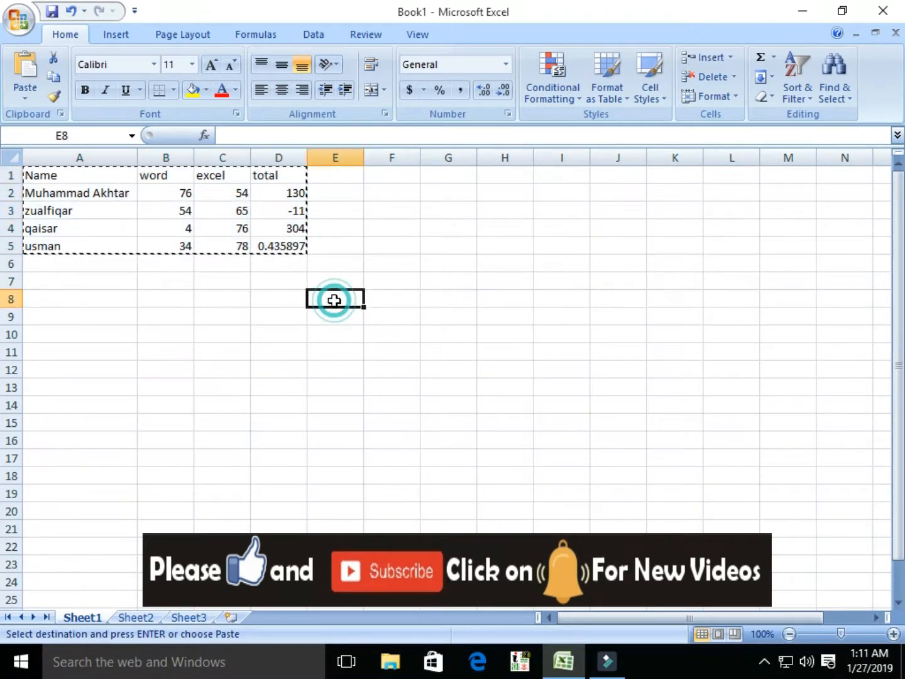
key("ctrl+v")
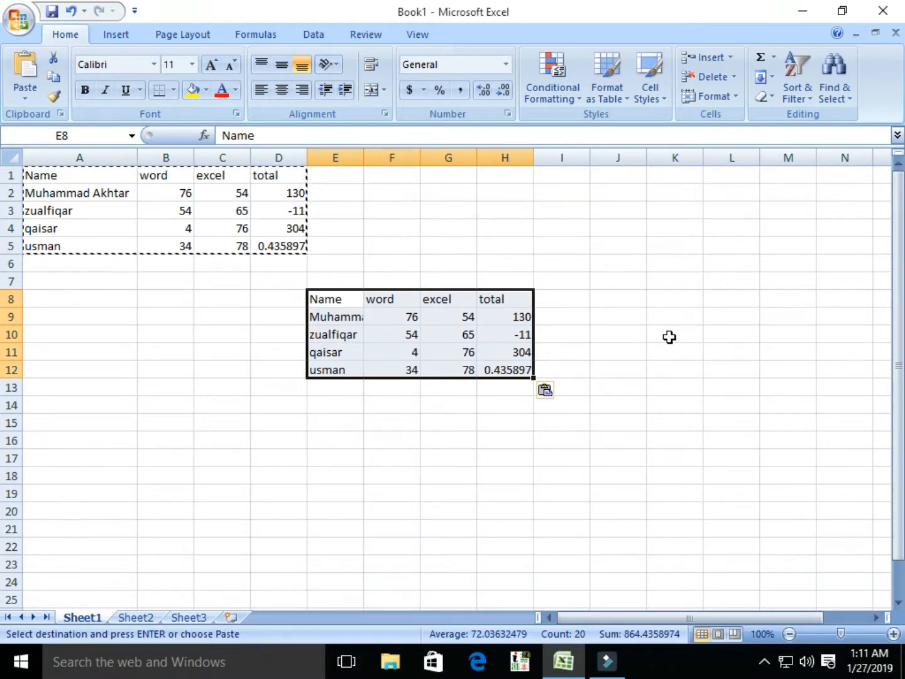
left_click(659, 316)
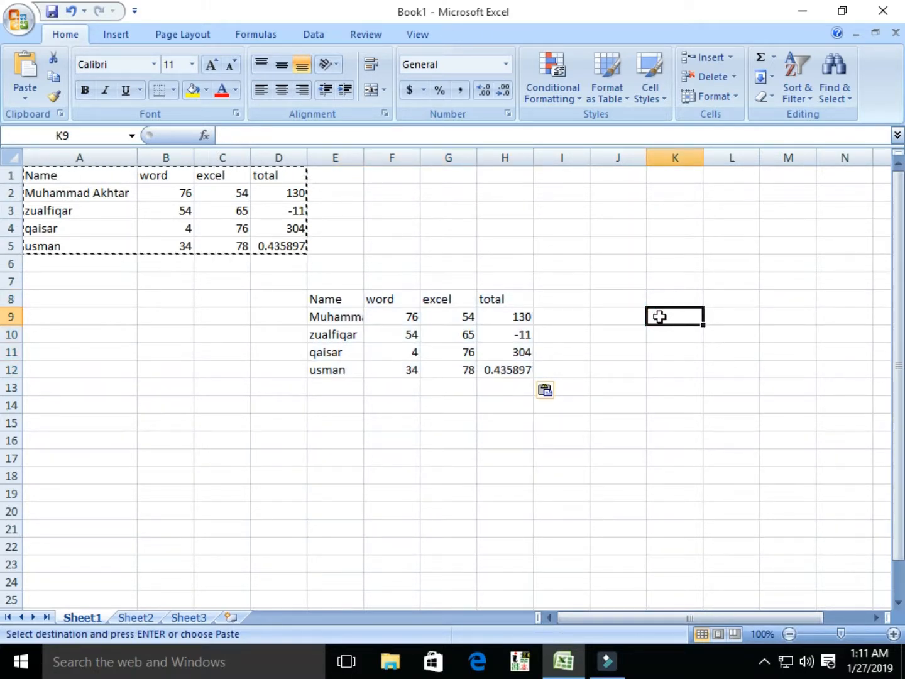
key("ctrl+v")
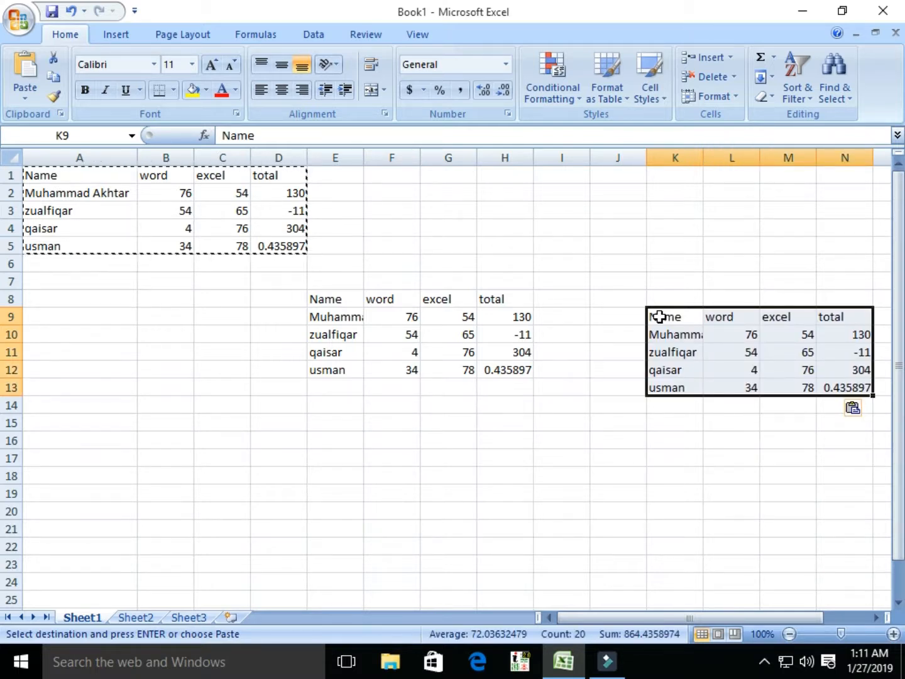
key("Escape")
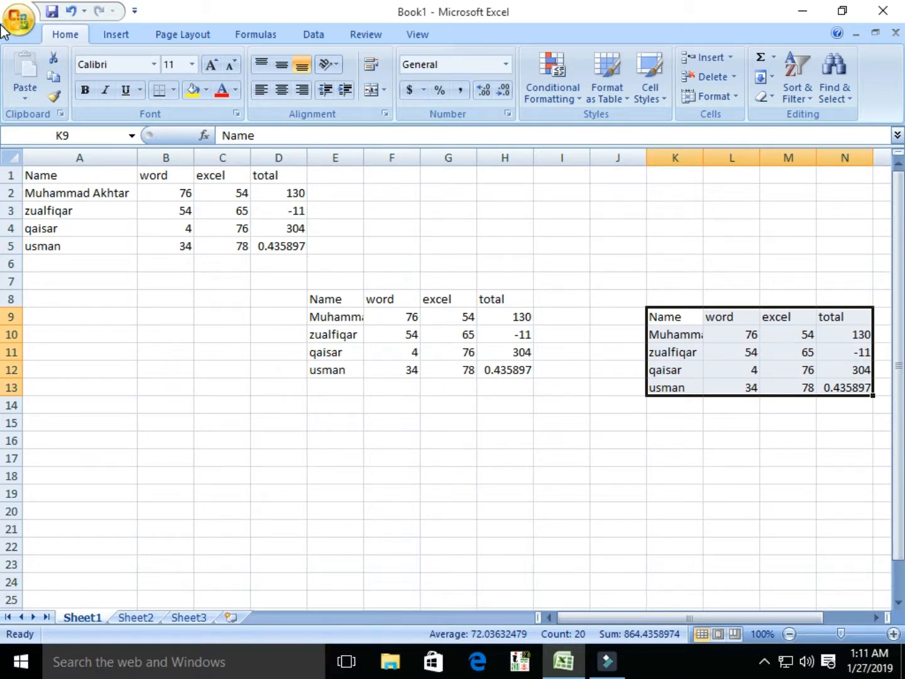
left_click(19, 19)
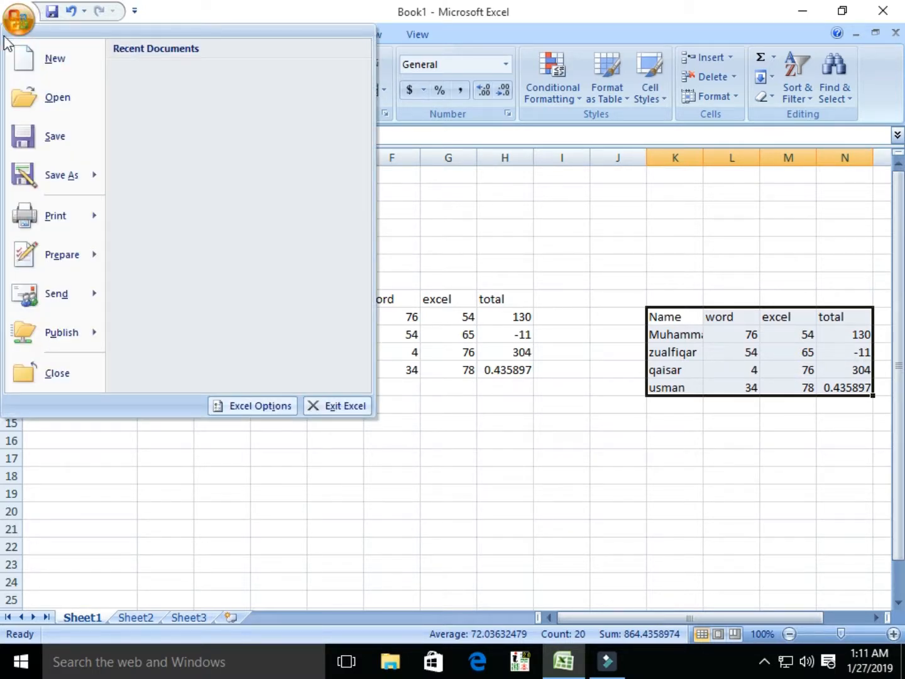
mouse_move(57, 217)
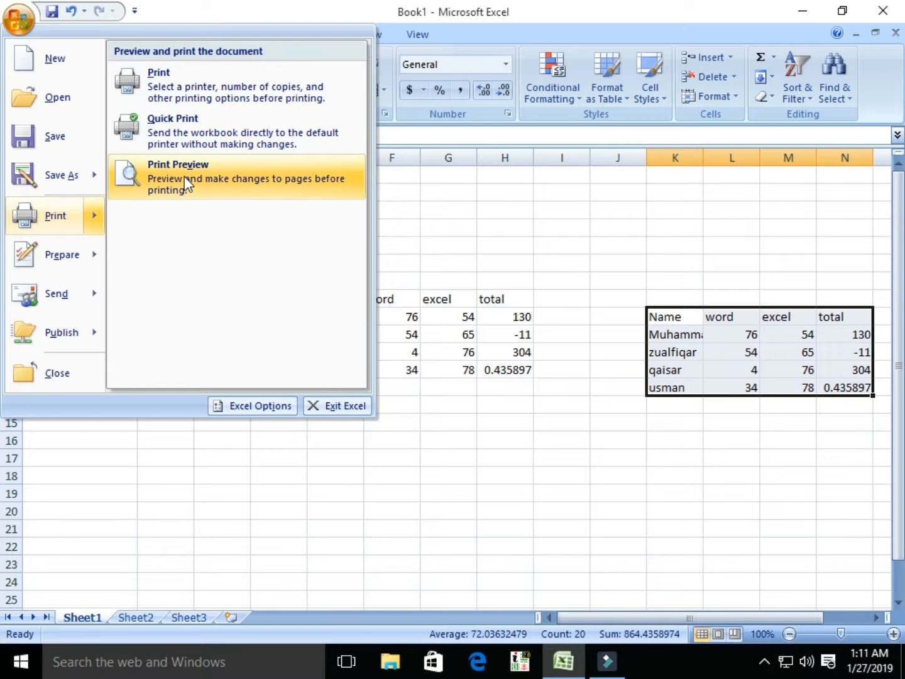
left_click(184, 176)
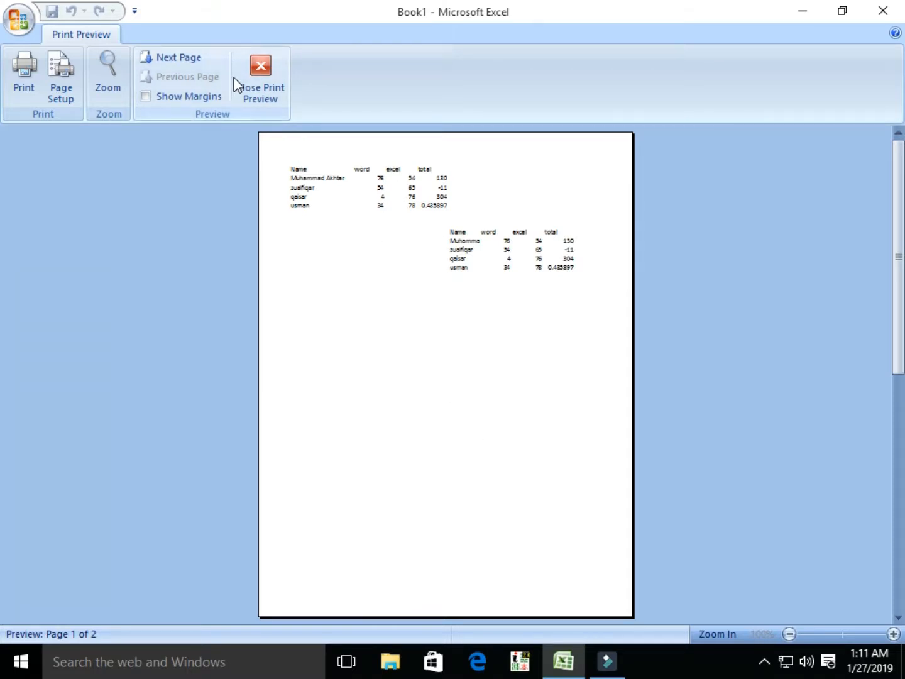
left_click(263, 94)
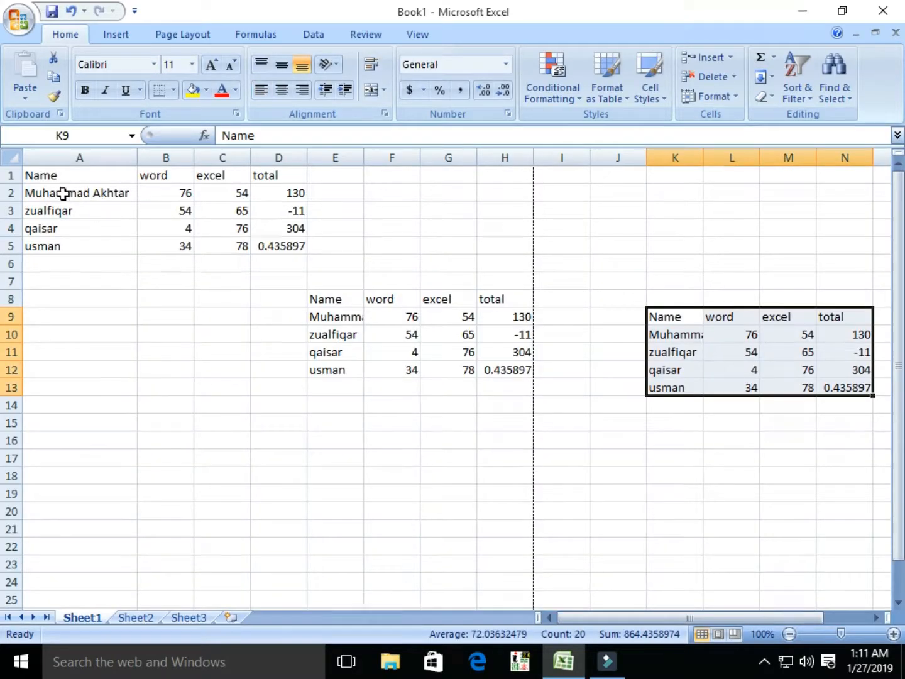
left_click(42, 175)
left_click_drag(42, 176, 838, 428)
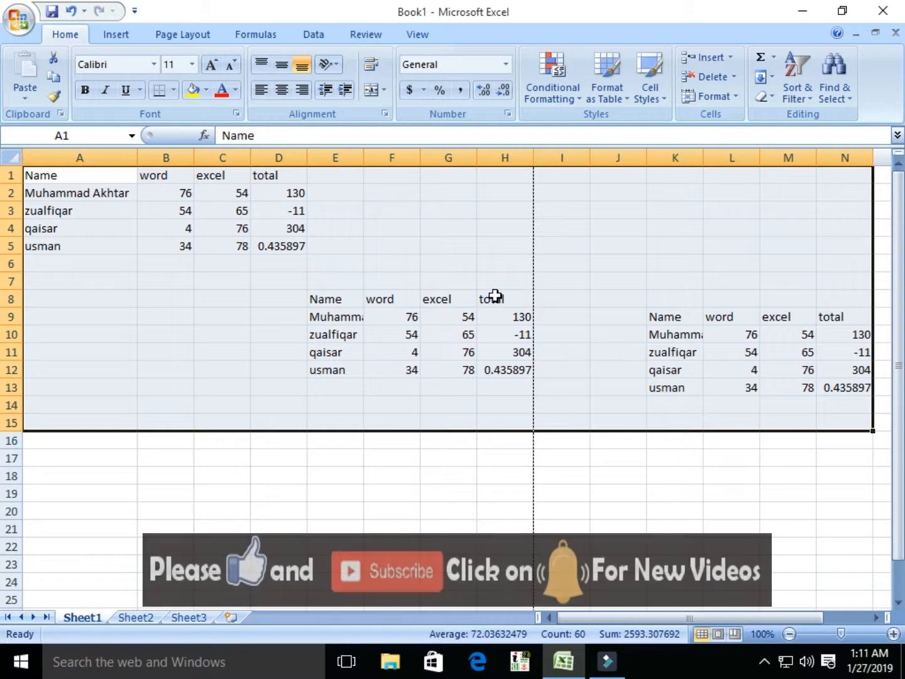
left_click(821, 94)
left_click(784, 117)
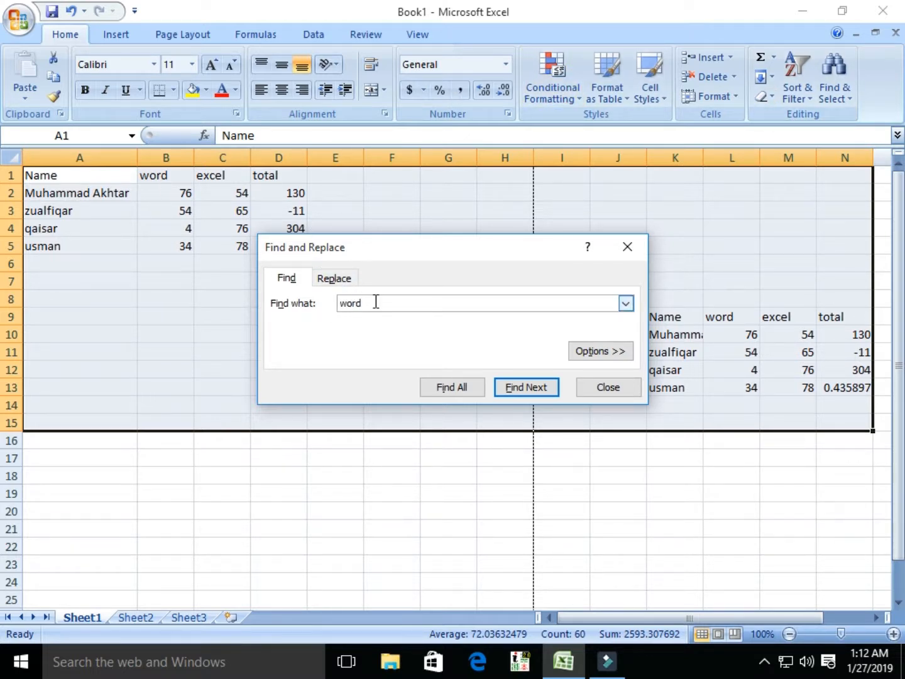
left_click(527, 387)
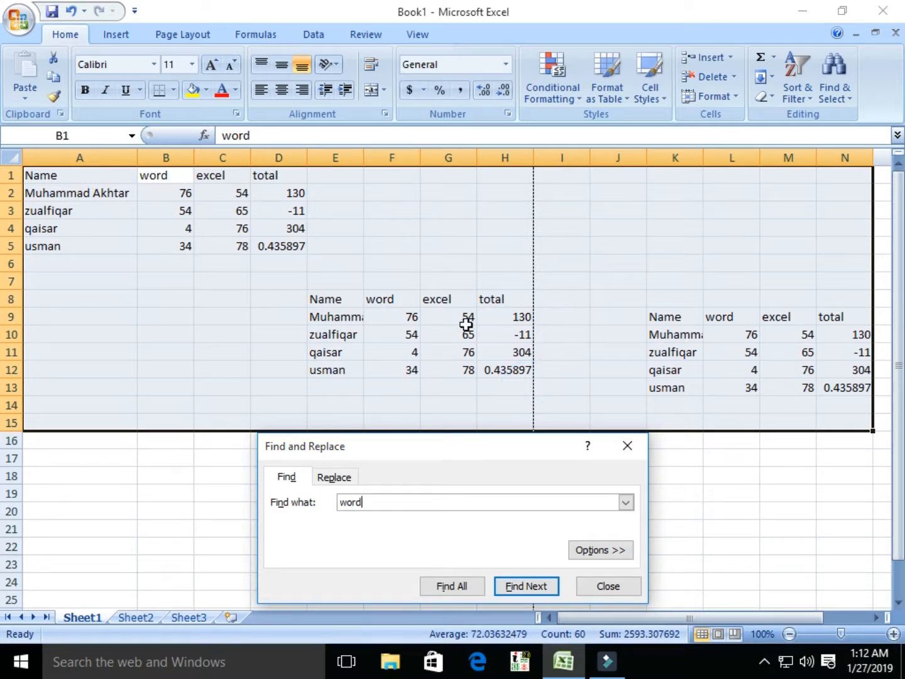
left_click(524, 583)
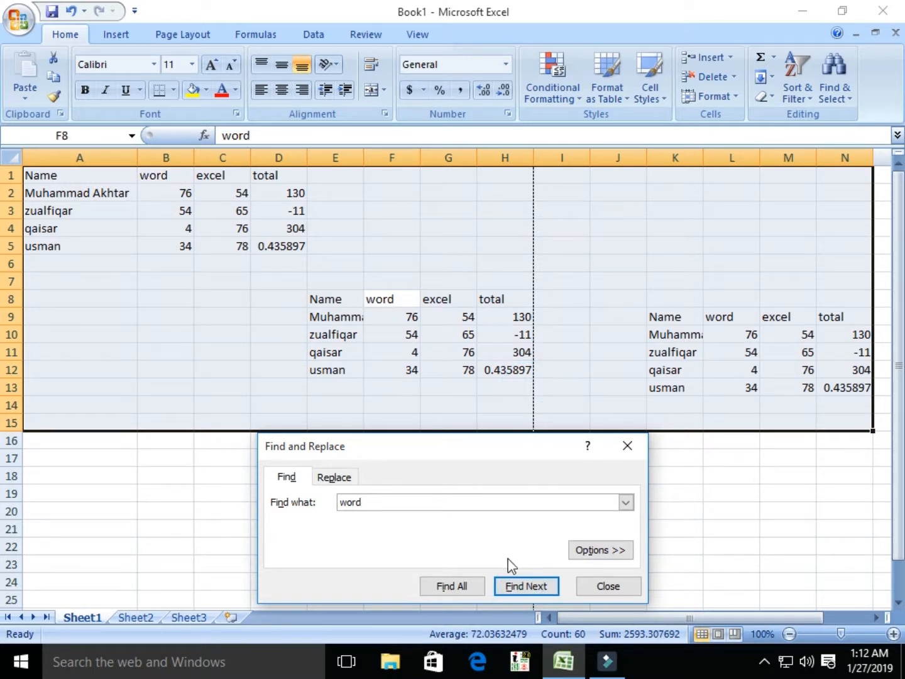
left_click(516, 585)
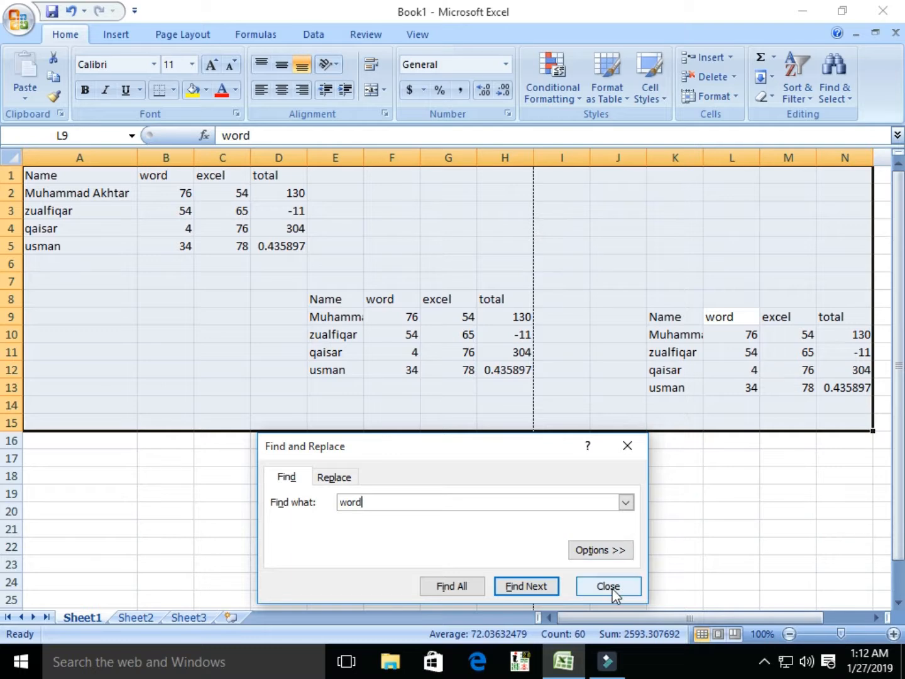
left_click(609, 586)
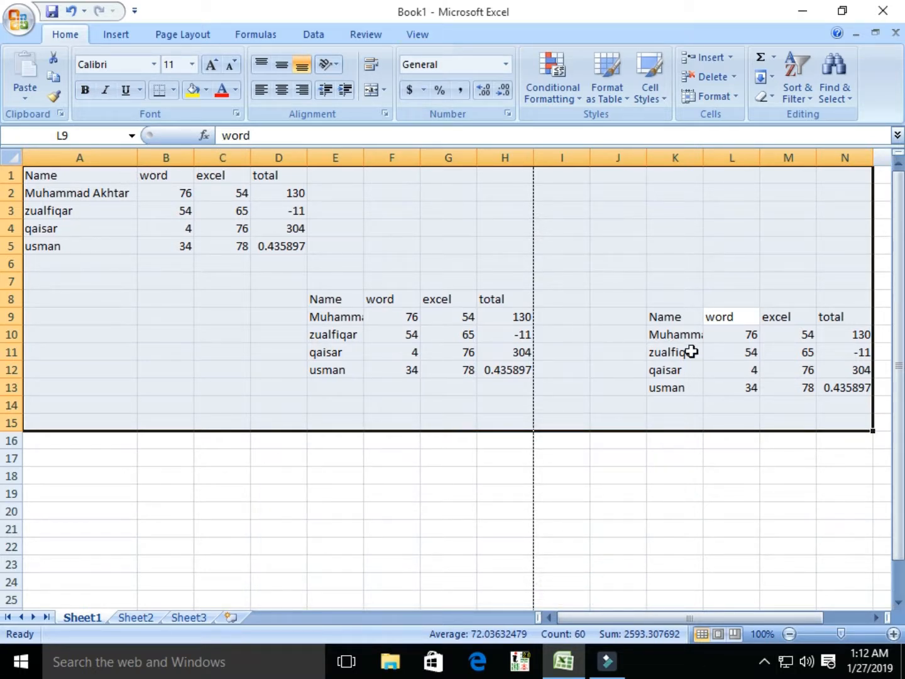
Step: Replace all 'word' headings with 'English' using Replace All, making 3 replacements
left_click(833, 100)
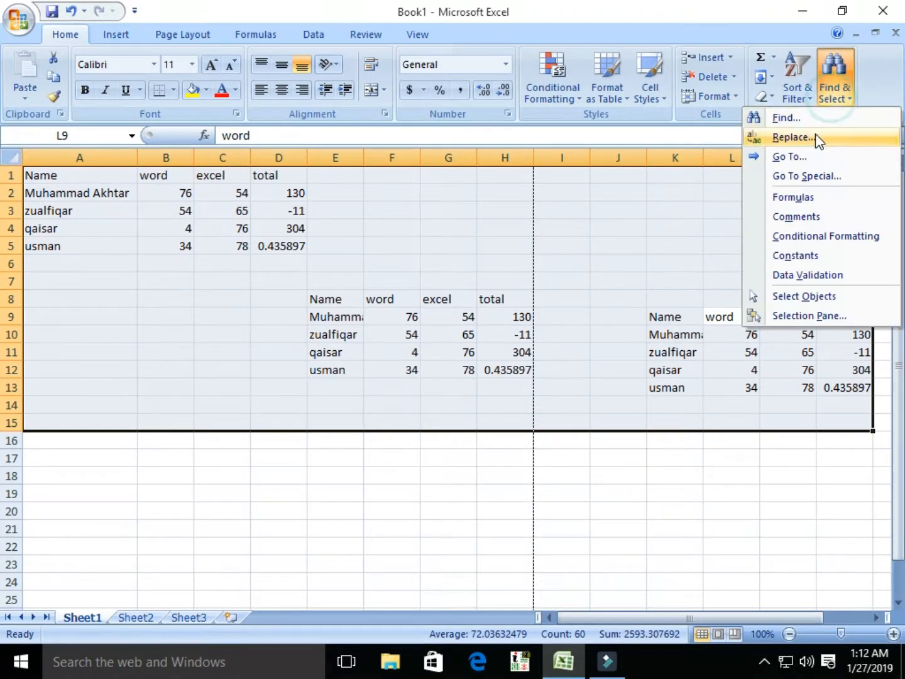
left_click(792, 137)
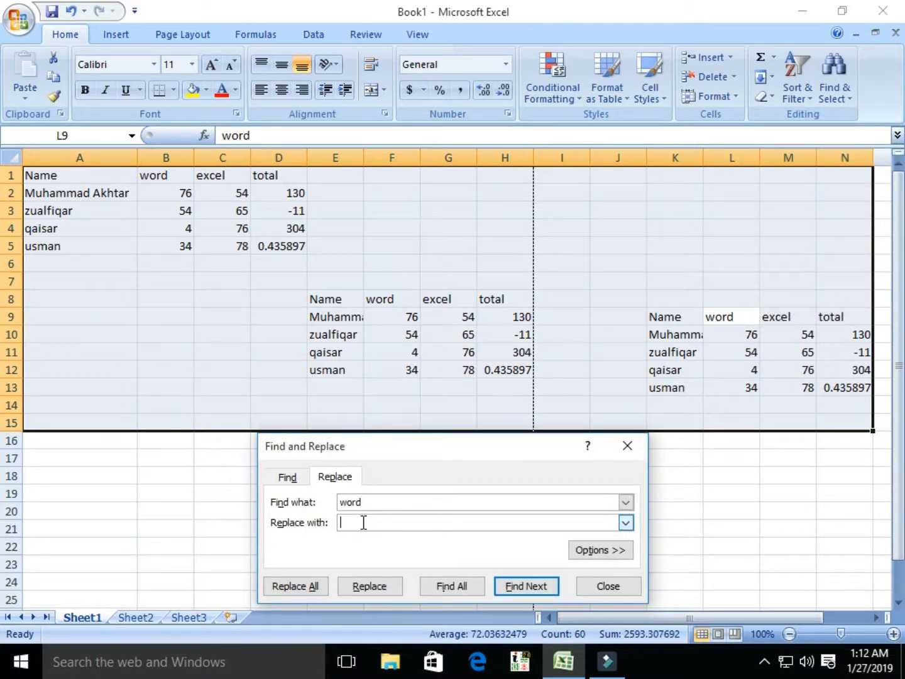
left_click(364, 523)
left_click(297, 588)
left_click(456, 375)
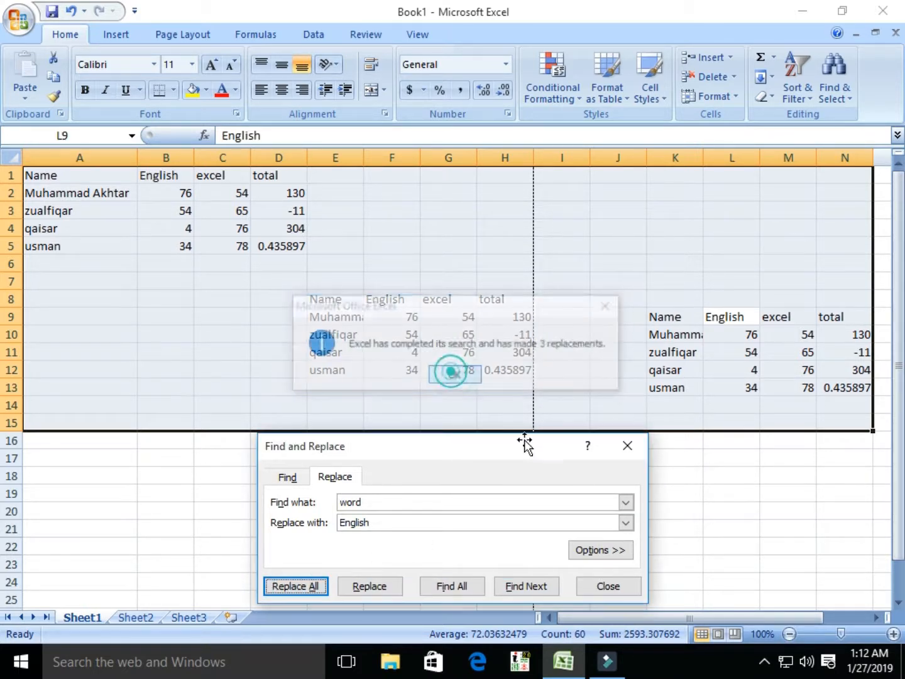
left_click(609, 587)
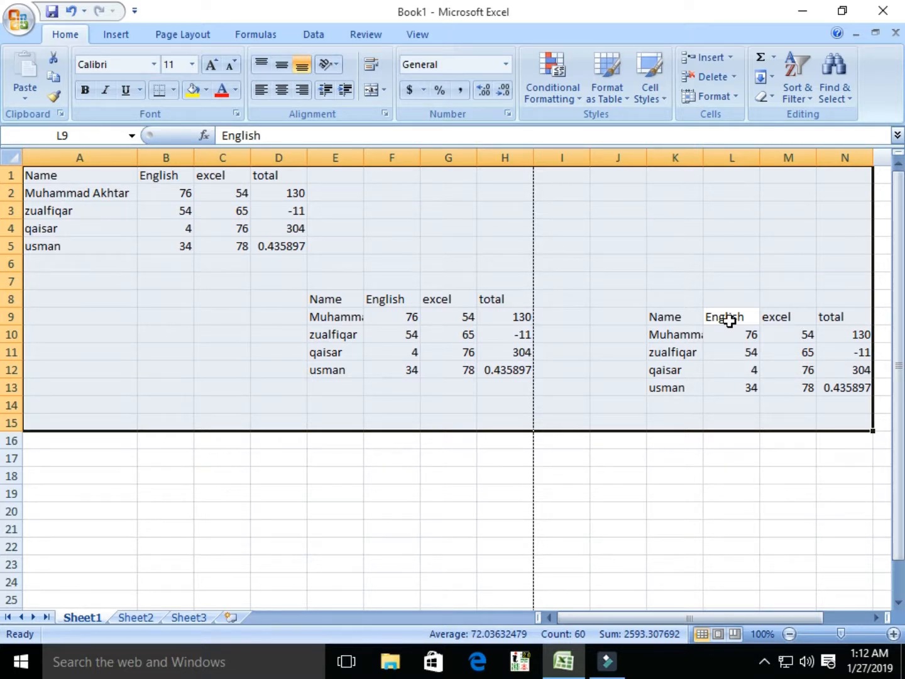
Step: Jump to cell C10 with the Go To command
left_click(829, 94)
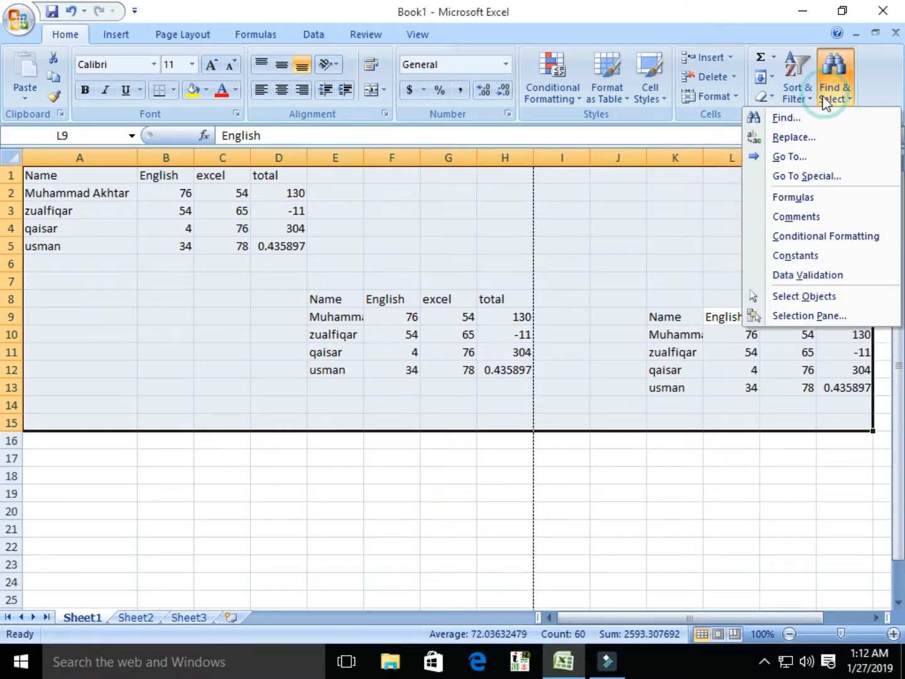
left_click(789, 156)
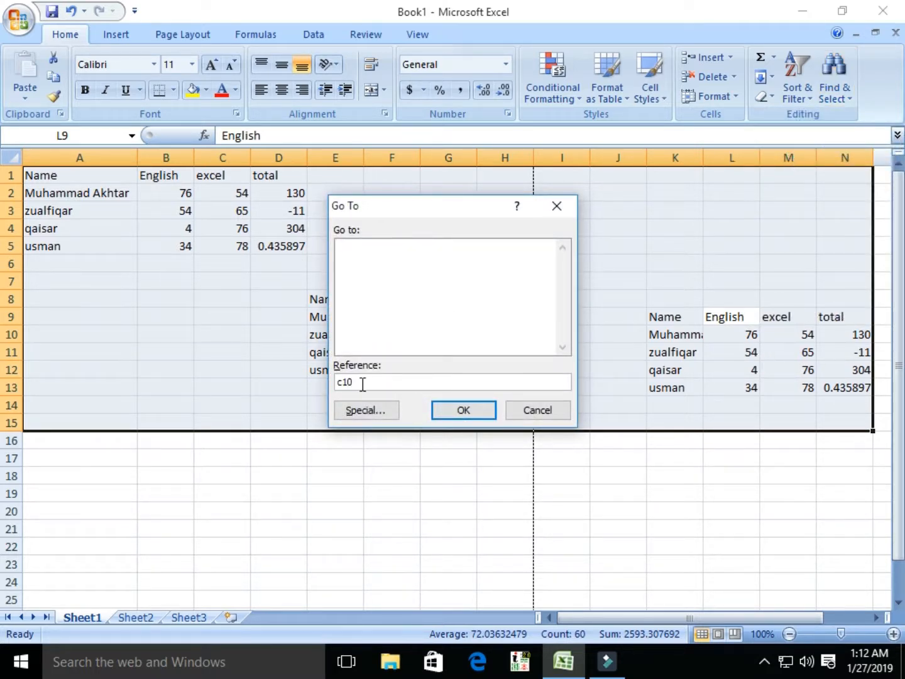
left_click(463, 410)
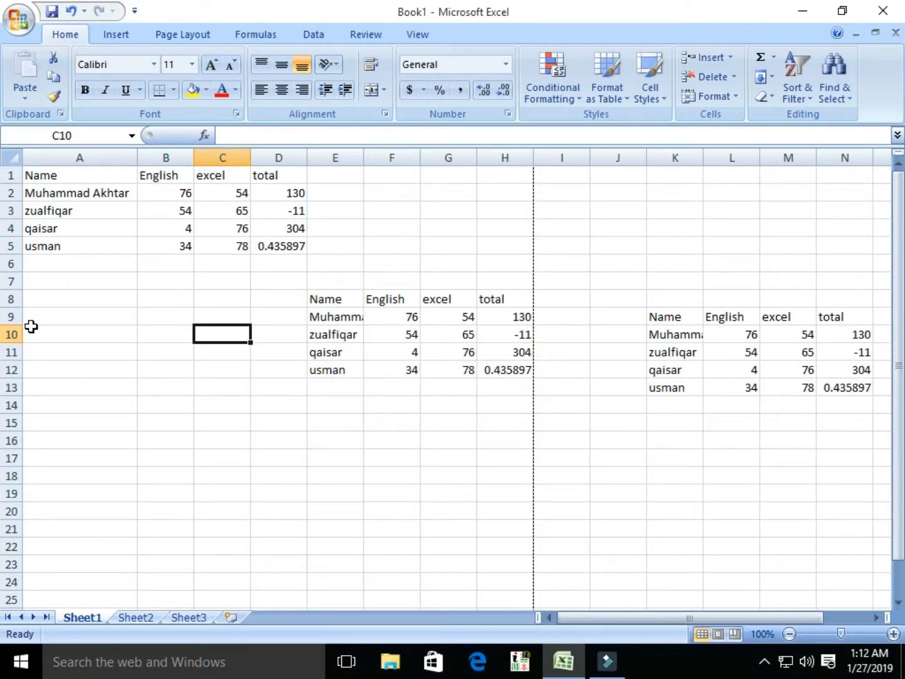
left_click(414, 36)
left_click(386, 81)
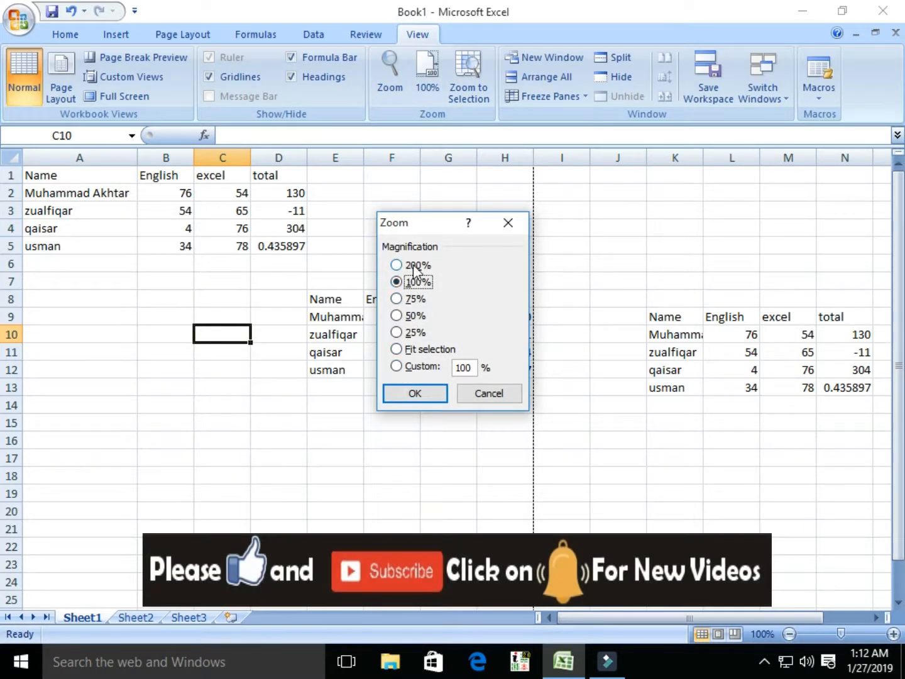
left_click(416, 266)
left_click(416, 283)
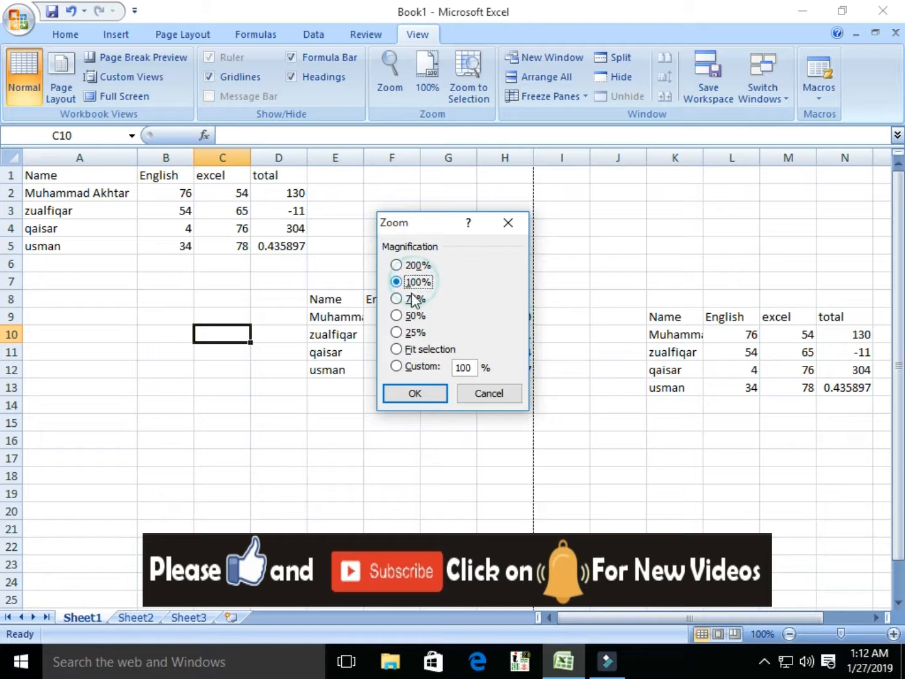
left_click(408, 300)
left_click(416, 267)
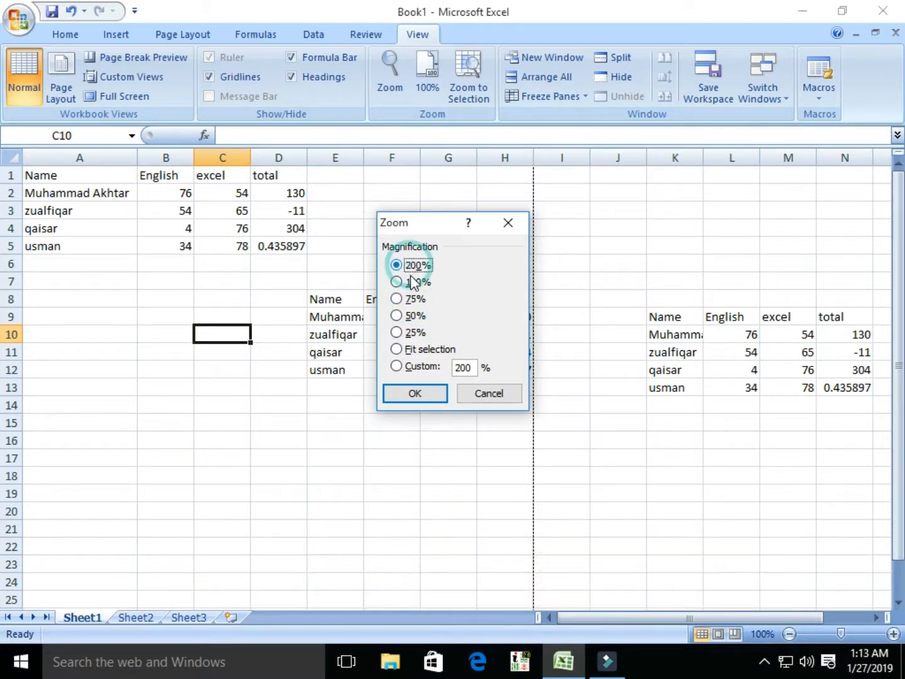
left_click(415, 394)
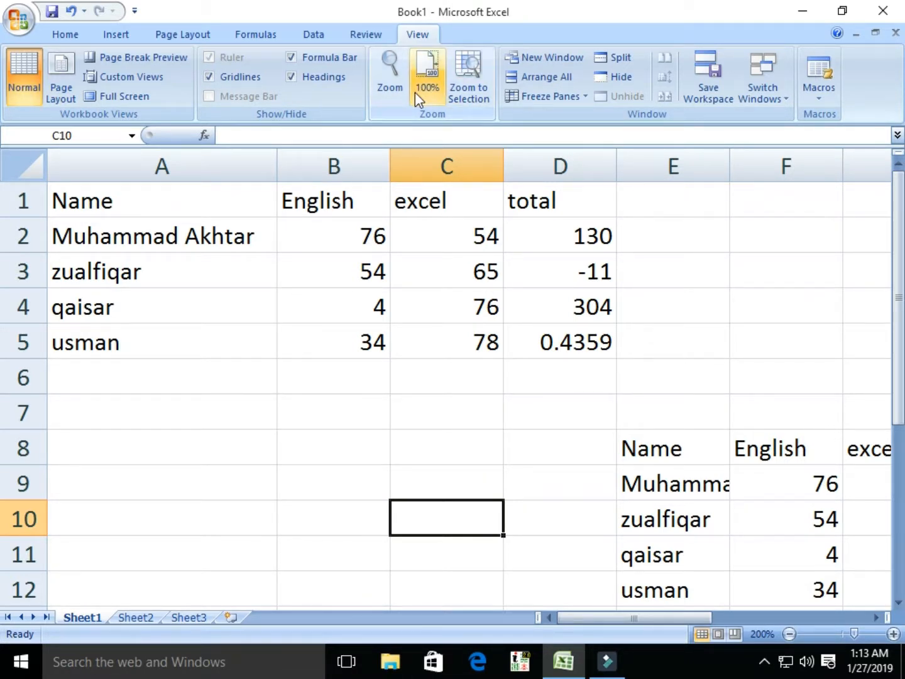
left_click(390, 78)
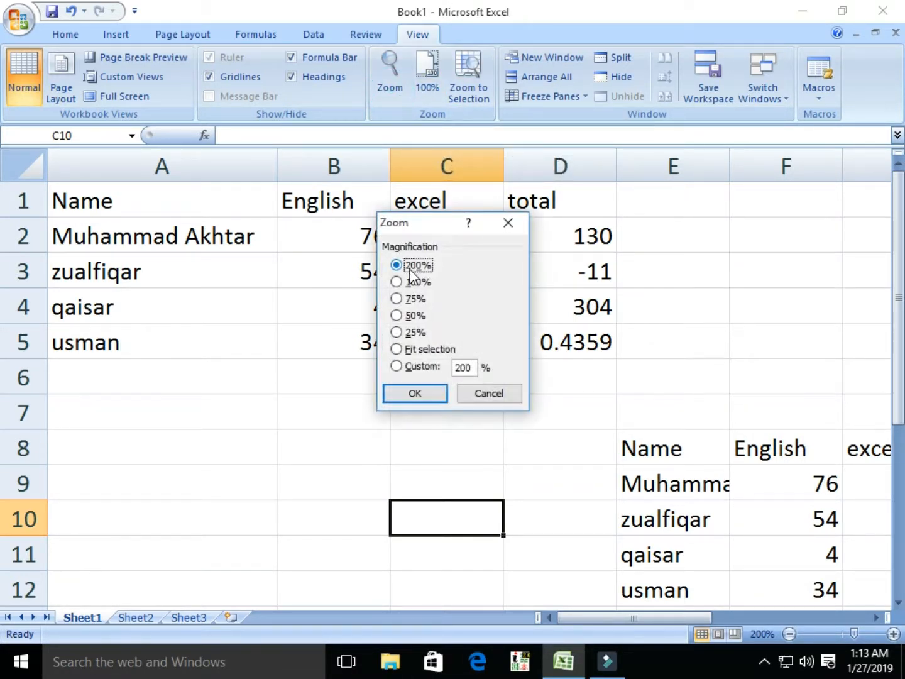
left_click(414, 284)
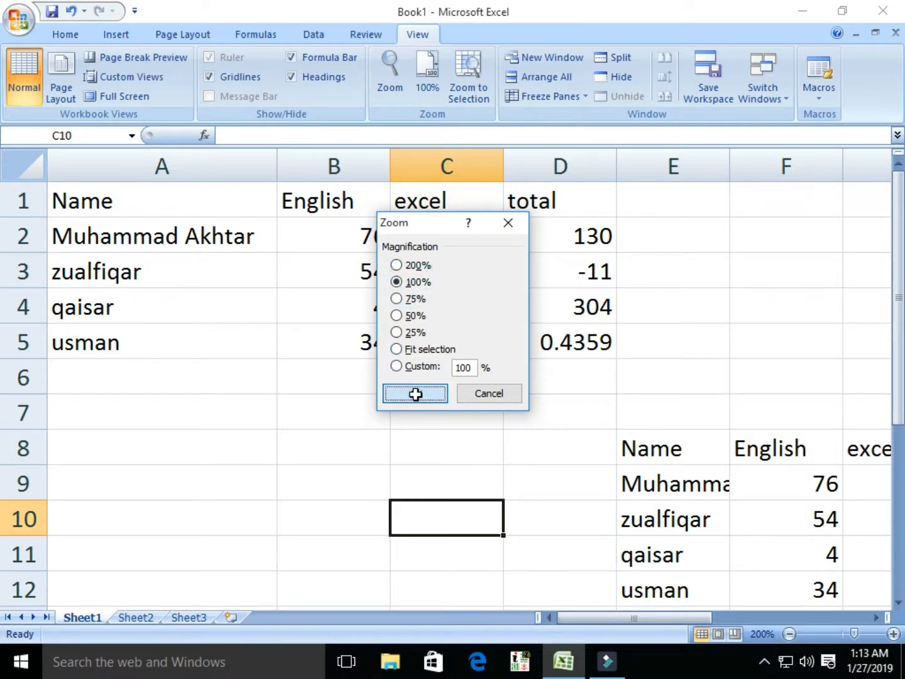
left_click(415, 393)
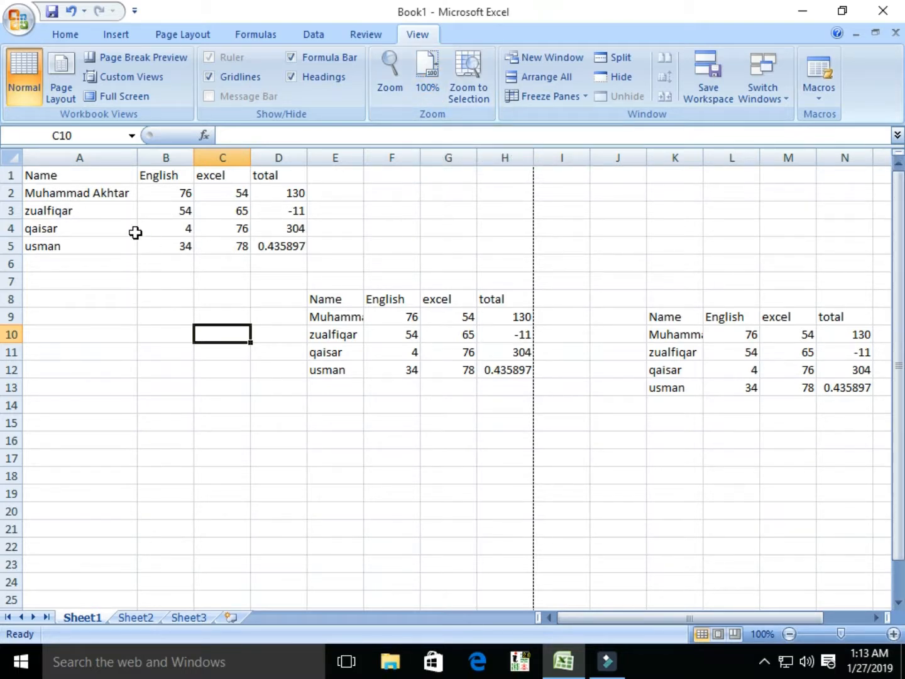
left_click(93, 196)
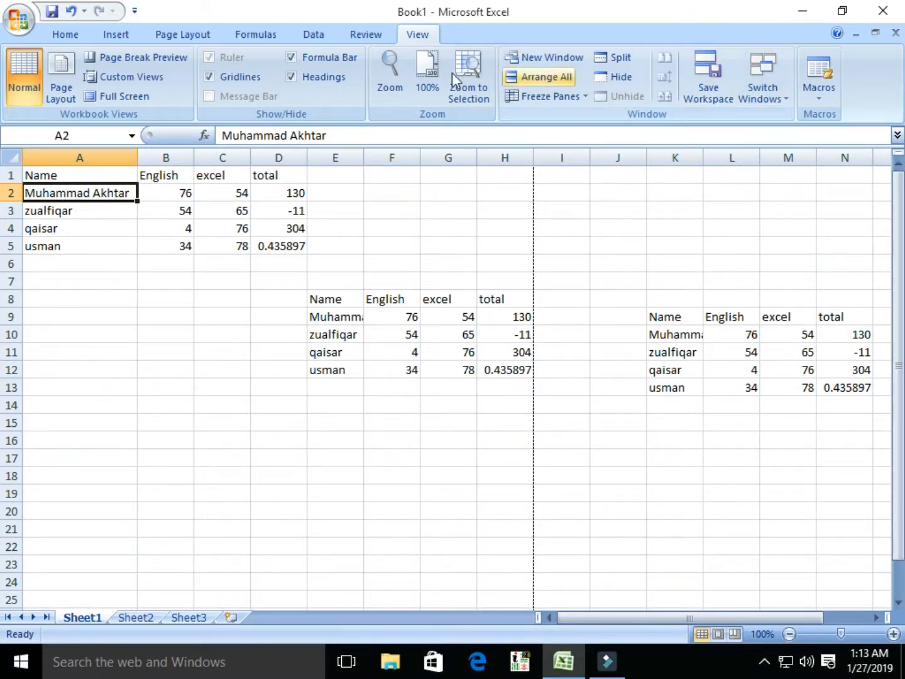
left_click(64, 36)
left_click(731, 57)
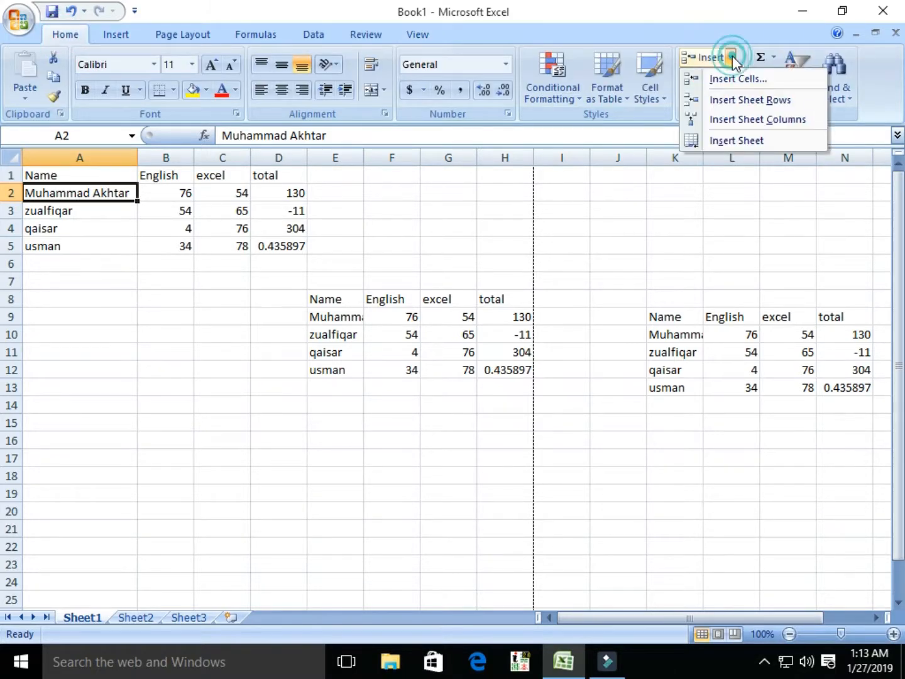
left_click(729, 80)
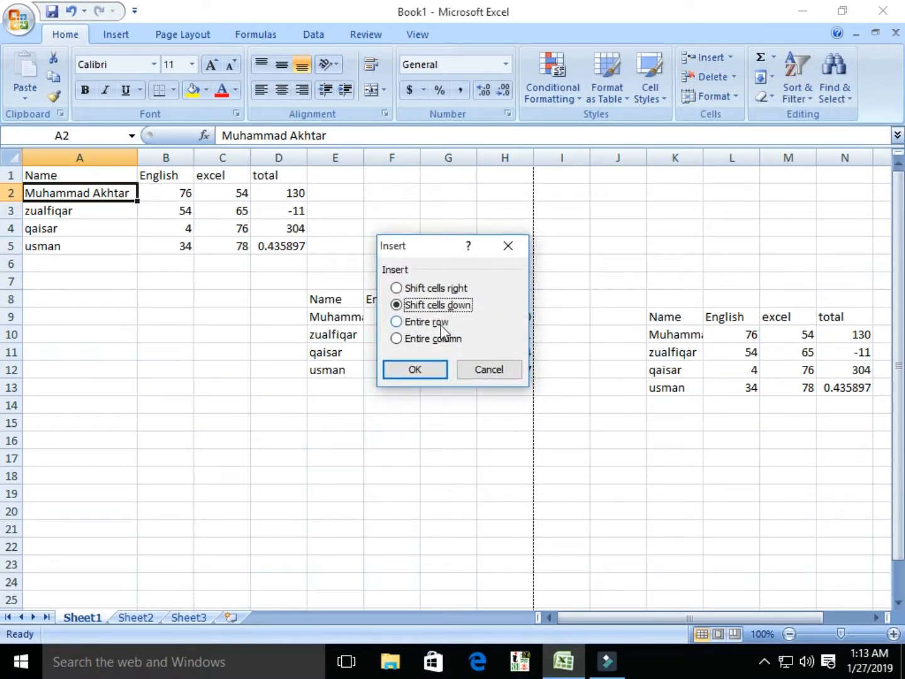
left_click(413, 369)
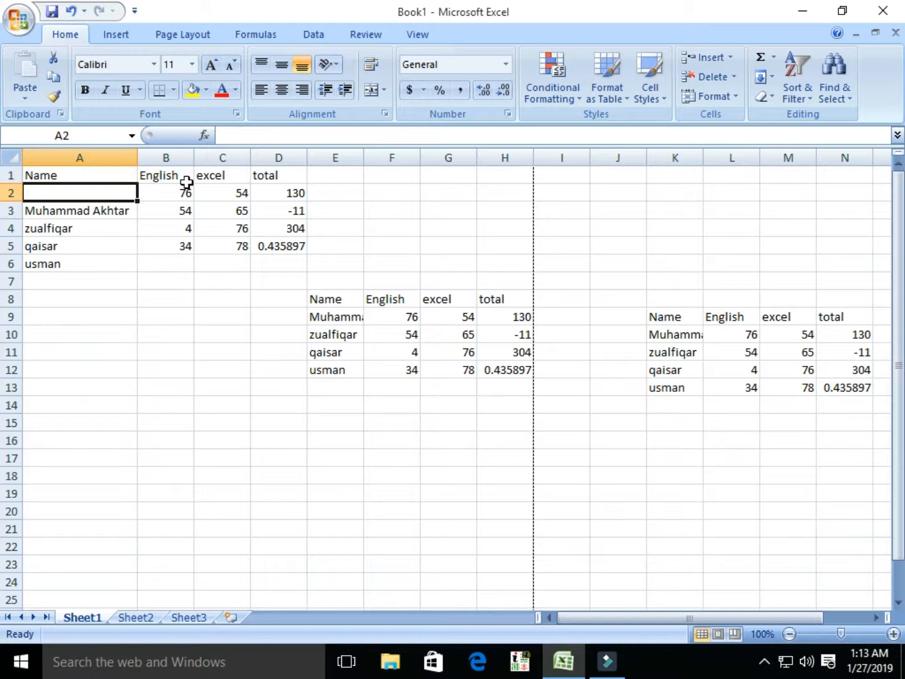
left_click(732, 76)
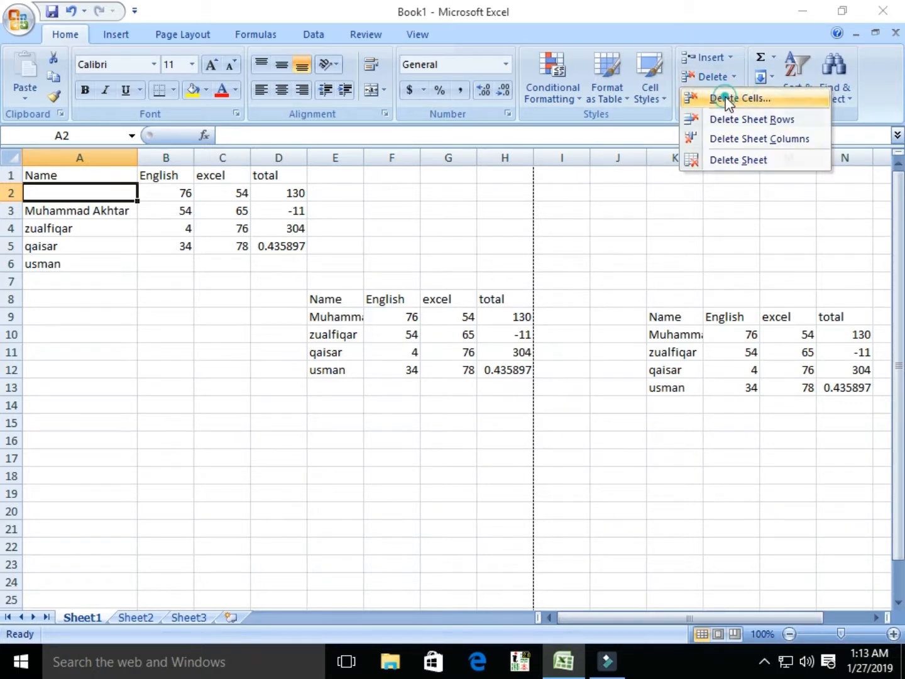
left_click(699, 96)
left_click(415, 368)
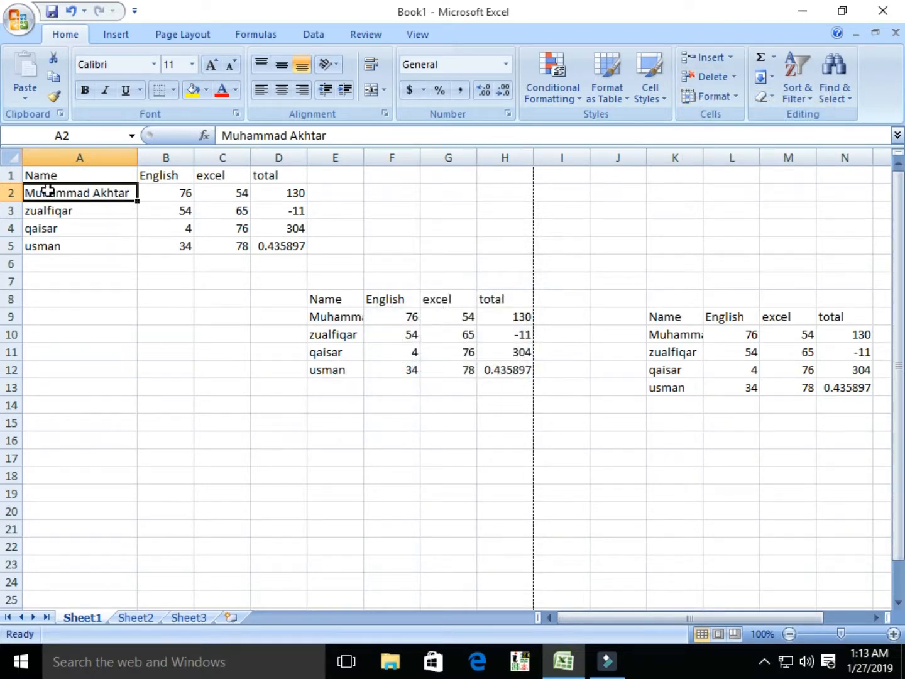
left_click(730, 58)
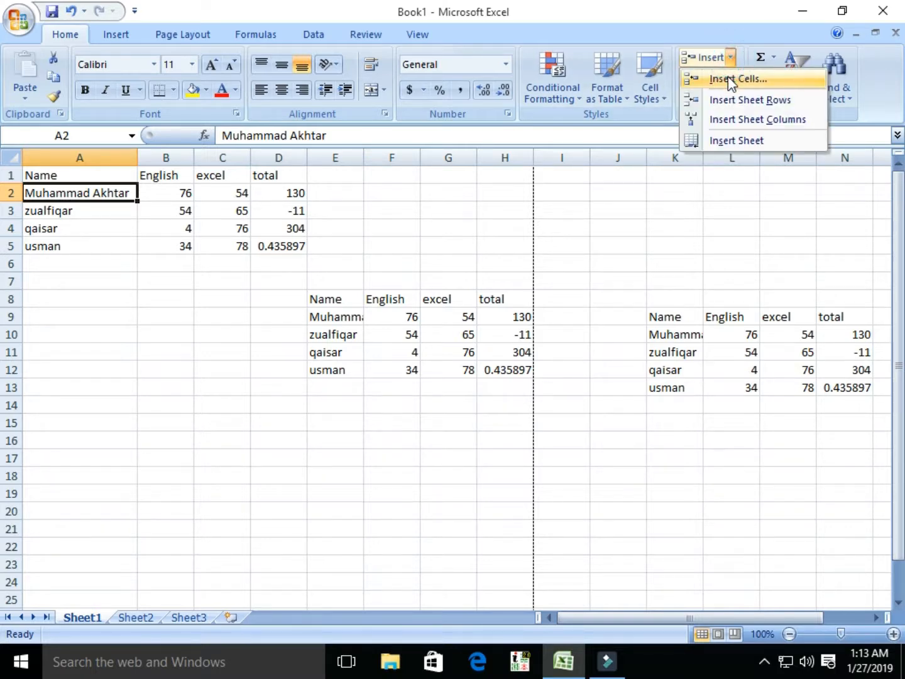
left_click(729, 80)
left_click(422, 288)
left_click(406, 369)
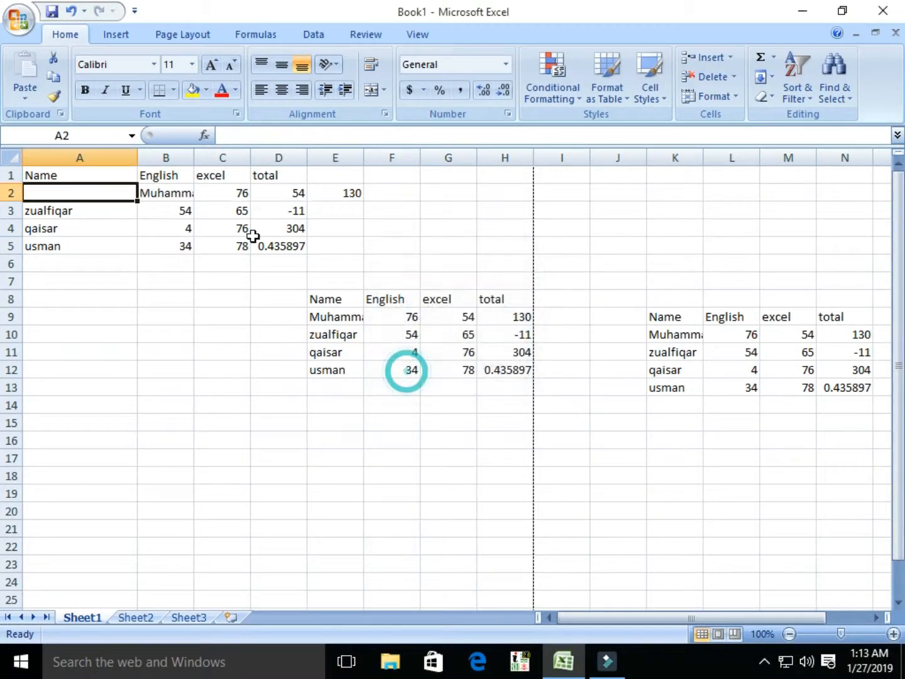
left_click(733, 76)
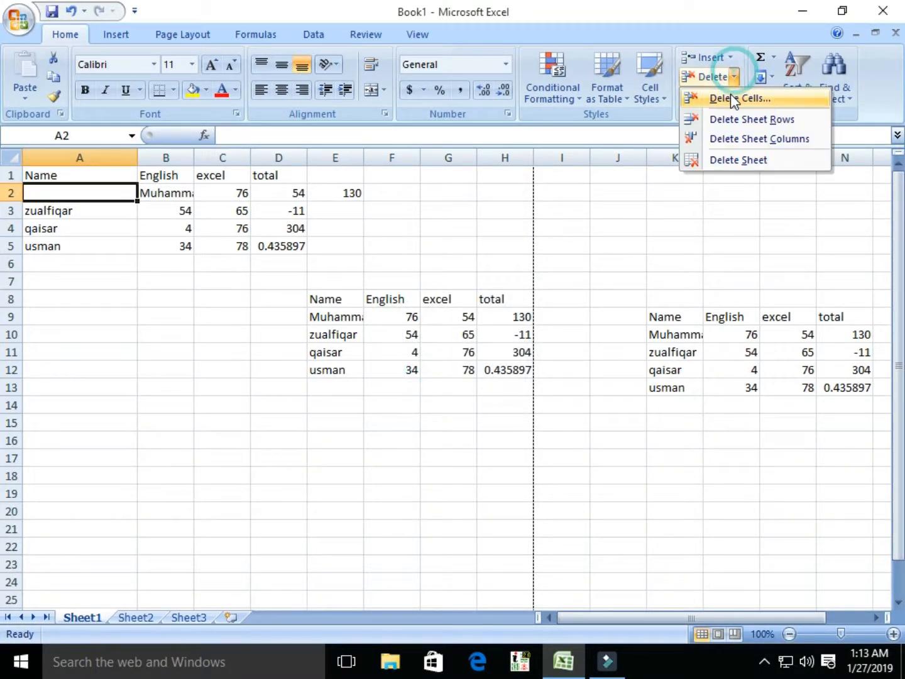
left_click(728, 98)
left_click(418, 290)
left_click(403, 375)
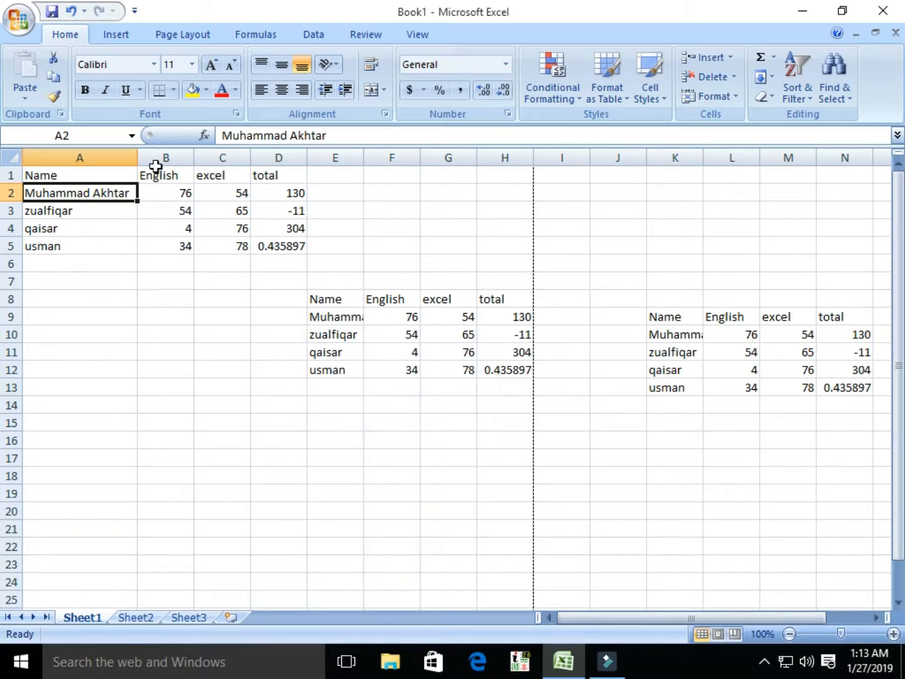
Step: Set all three tables in A1:N15 to Arial Rounded MT Bold at size 14
left_click(64, 175)
left_click_drag(64, 175, 830, 428)
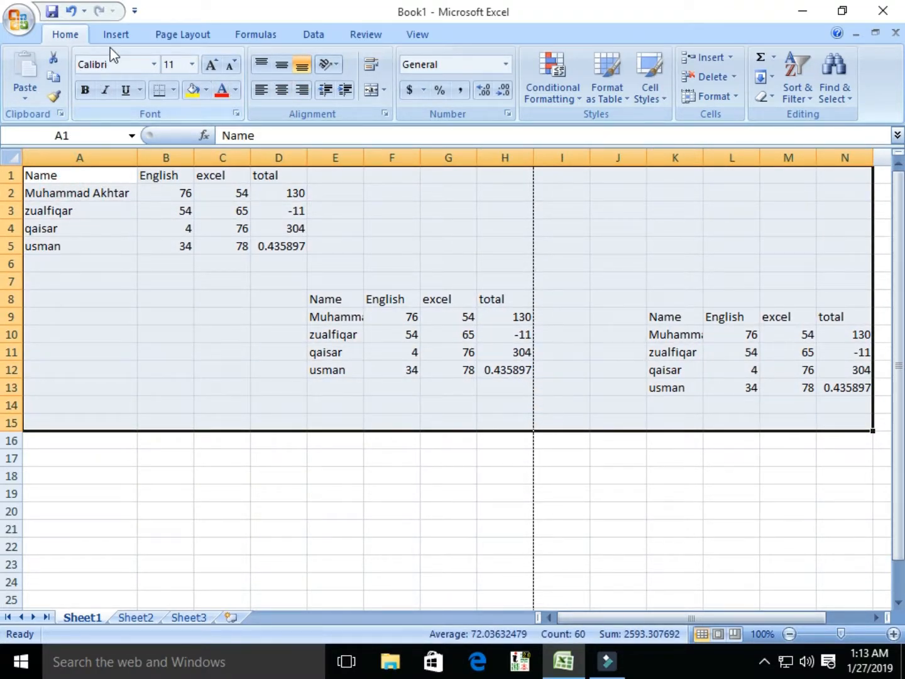
left_click(154, 64)
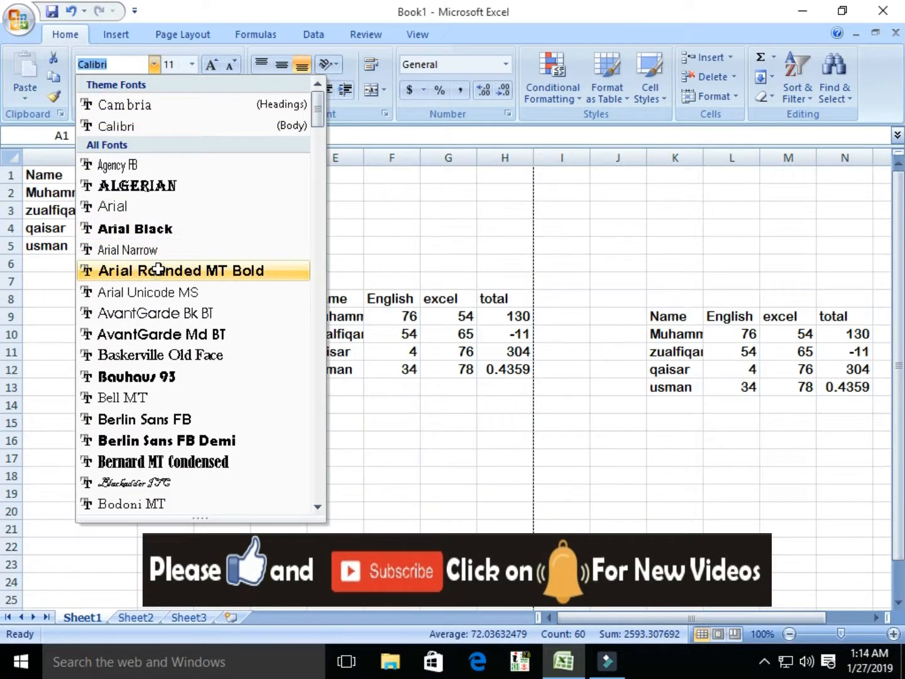
left_click(156, 272)
left_click(191, 66)
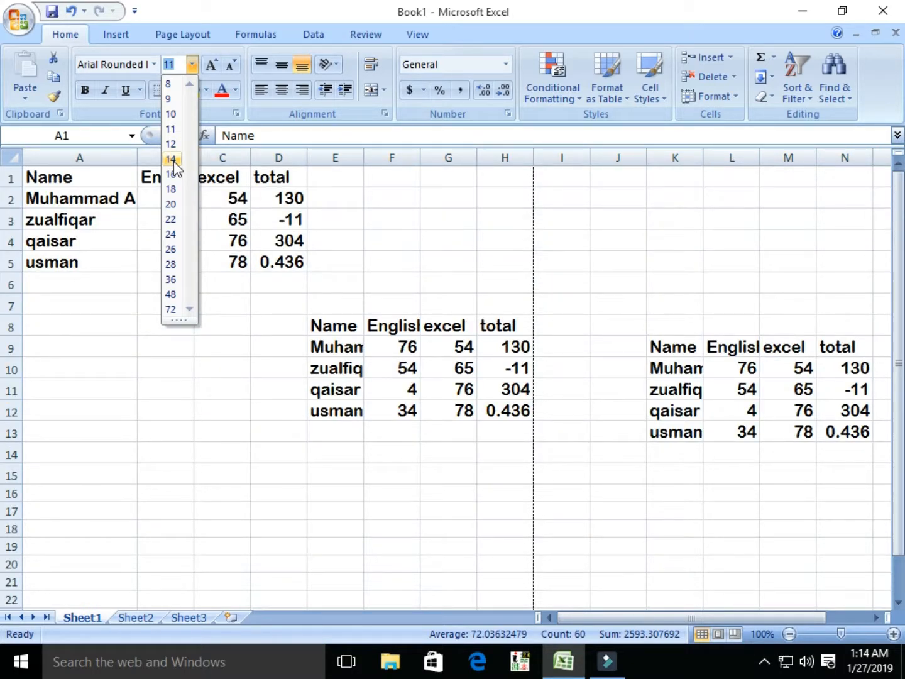
left_click(173, 160)
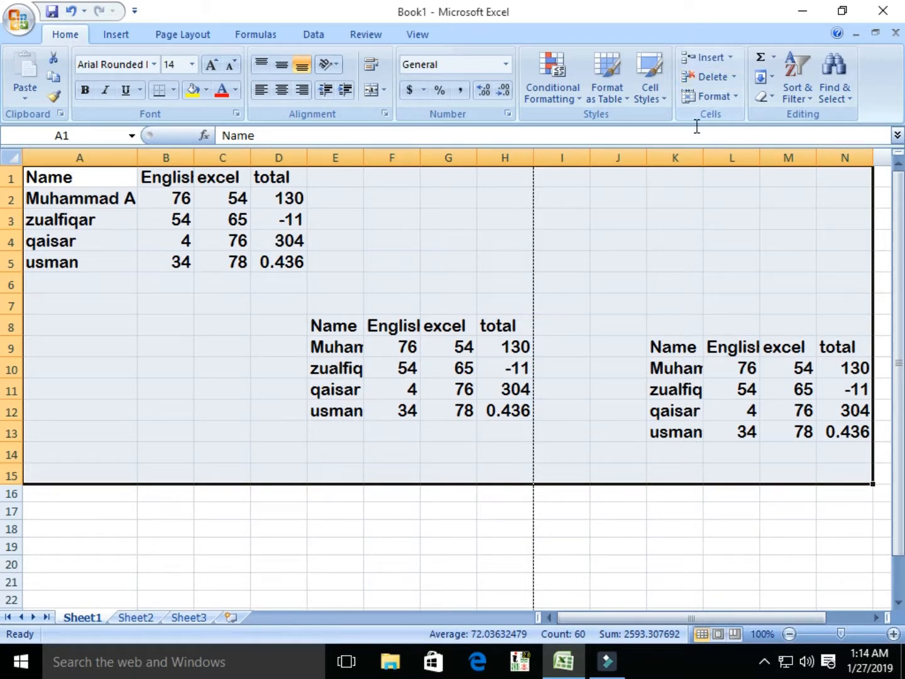
Step: Auto-fit the column widths so full names and 0.435897436 display completely
left_click(723, 97)
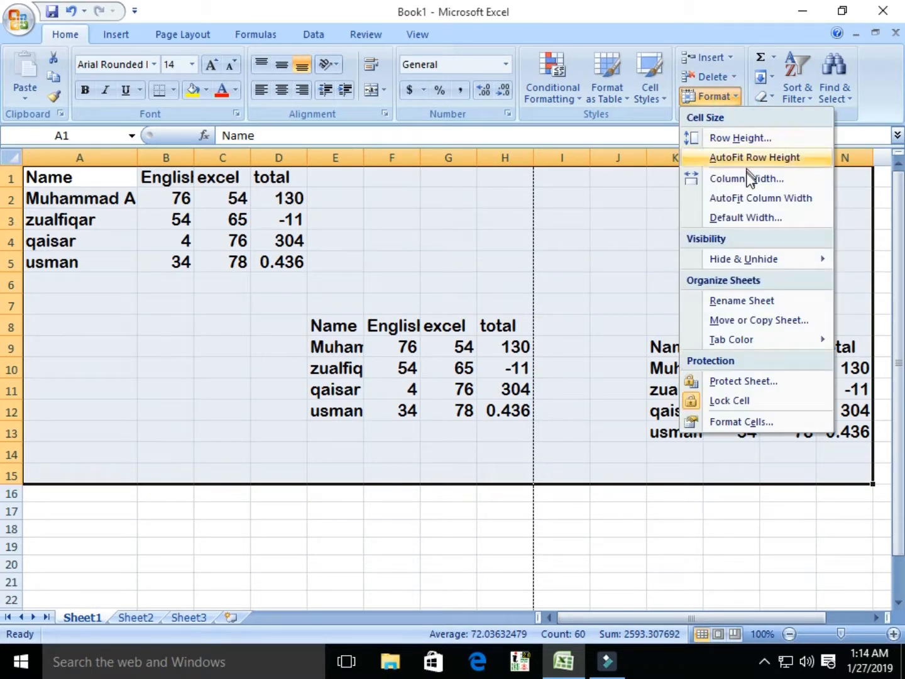
left_click(746, 201)
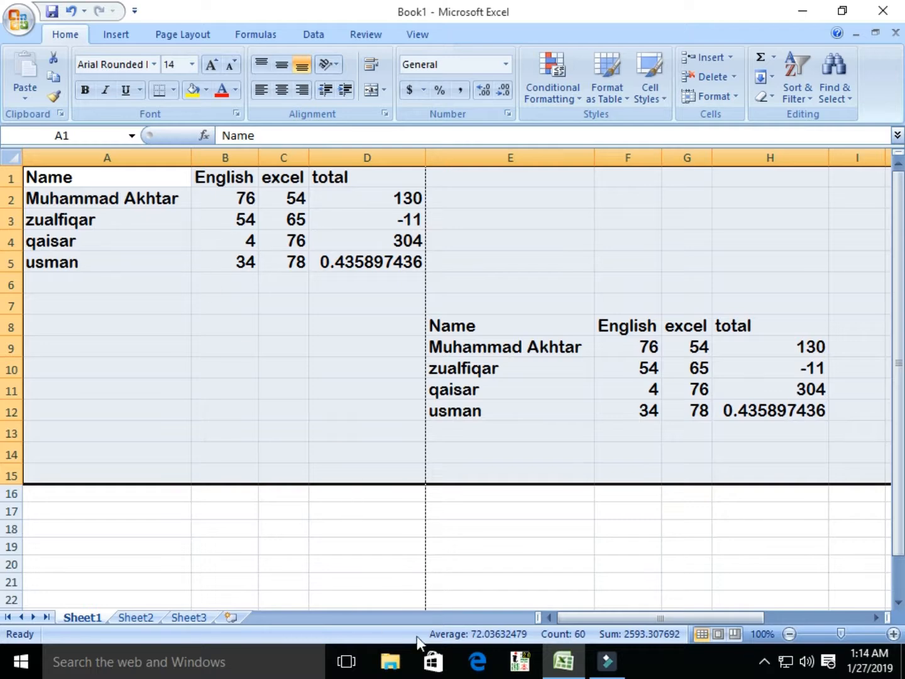
mouse_move(596, 618)
left_mouse_down()
mouse_move(733, 612)
mouse_move(609, 628)
left_mouse_up()
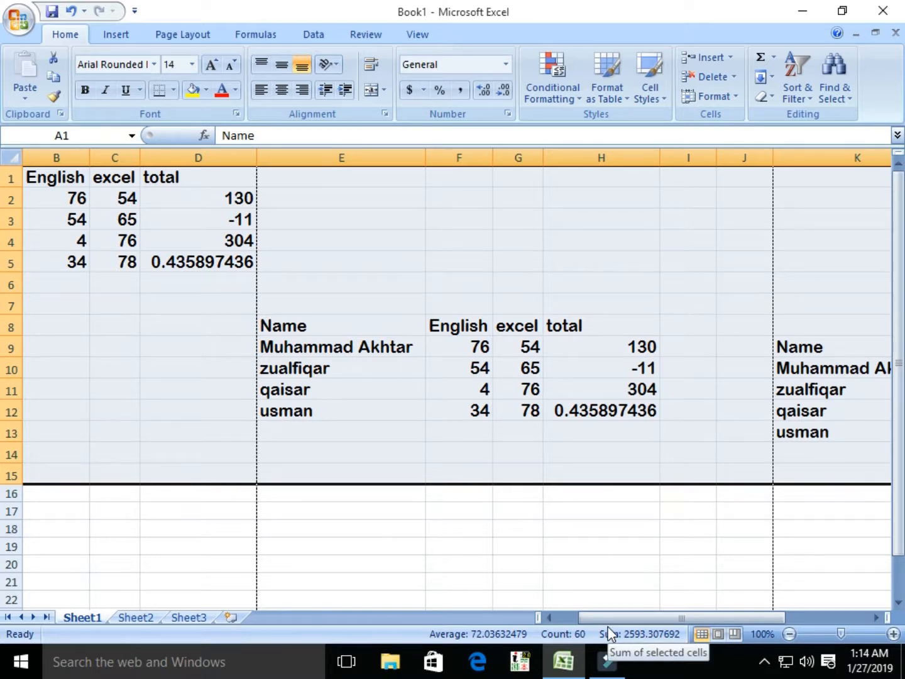
Step: Delete the empty cells beside the middle table so it shifts left into A8:D12
left_click(241, 324)
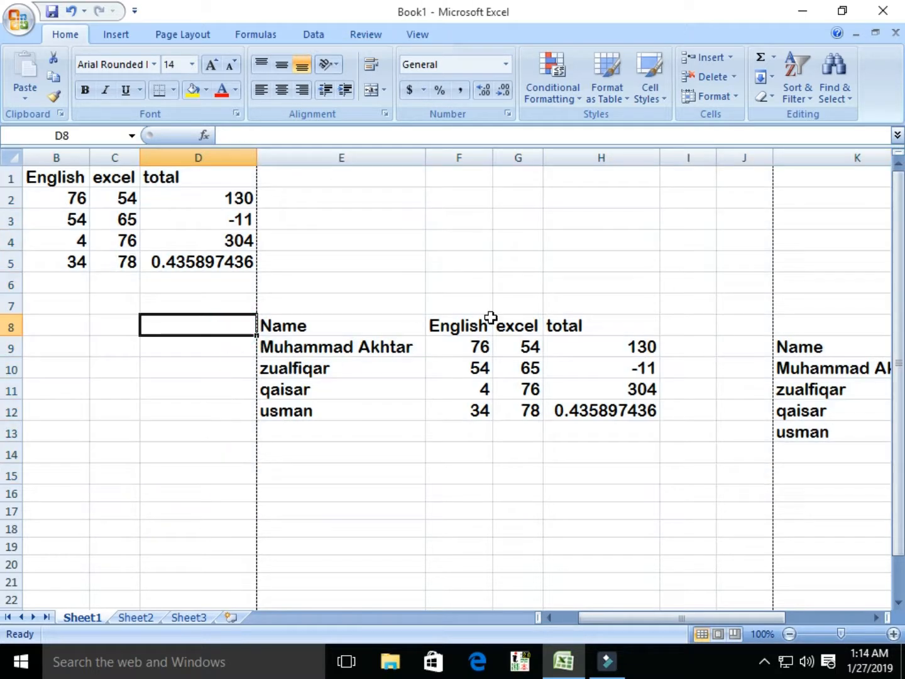
left_click_drag(42, 322, 346, 408)
left_click(82, 326)
left_click(734, 77)
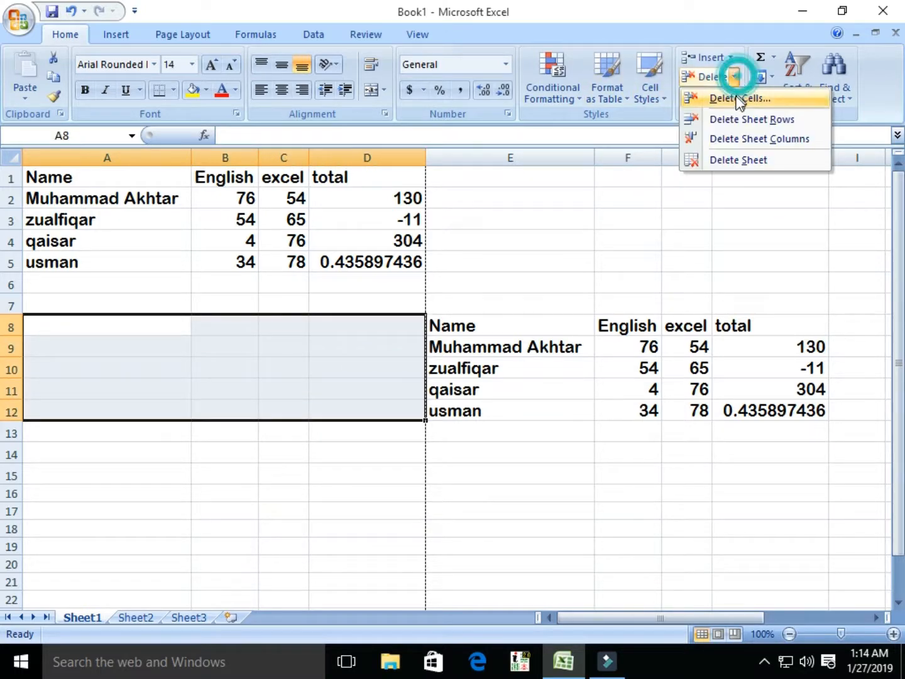
left_click(699, 96)
left_click(415, 369)
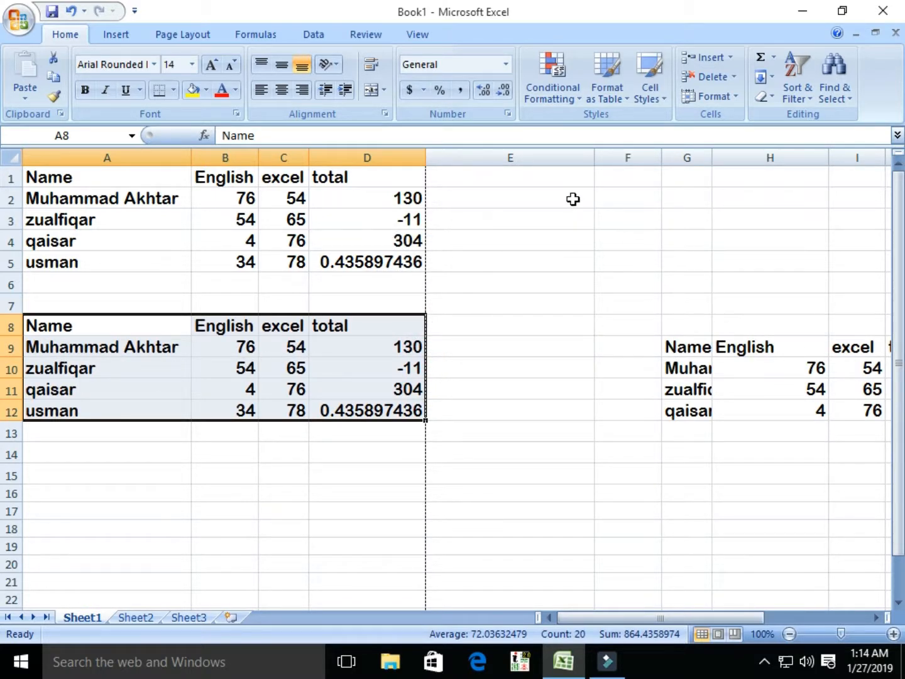
Step: Delete cells F1:J8 so the right-hand table moves up
left_click_drag(612, 172, 332, 328)
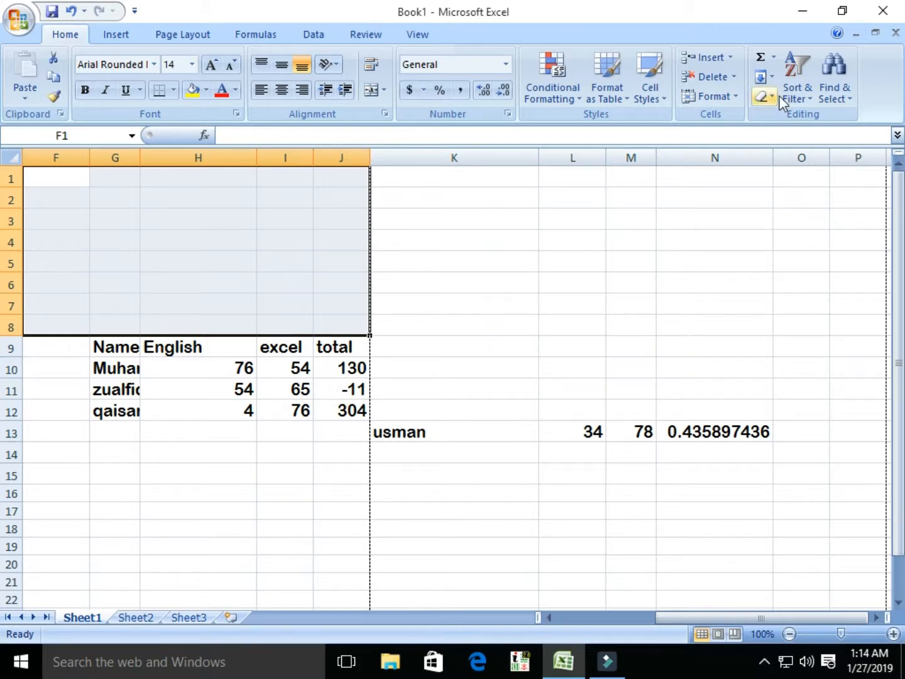
left_click(734, 76)
left_click(732, 100)
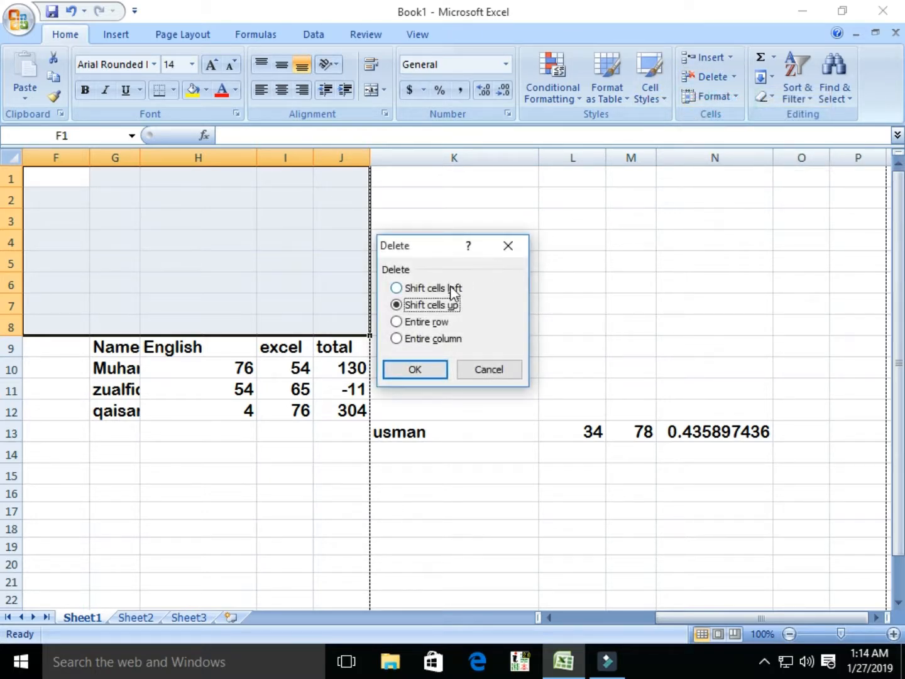
left_click(415, 369)
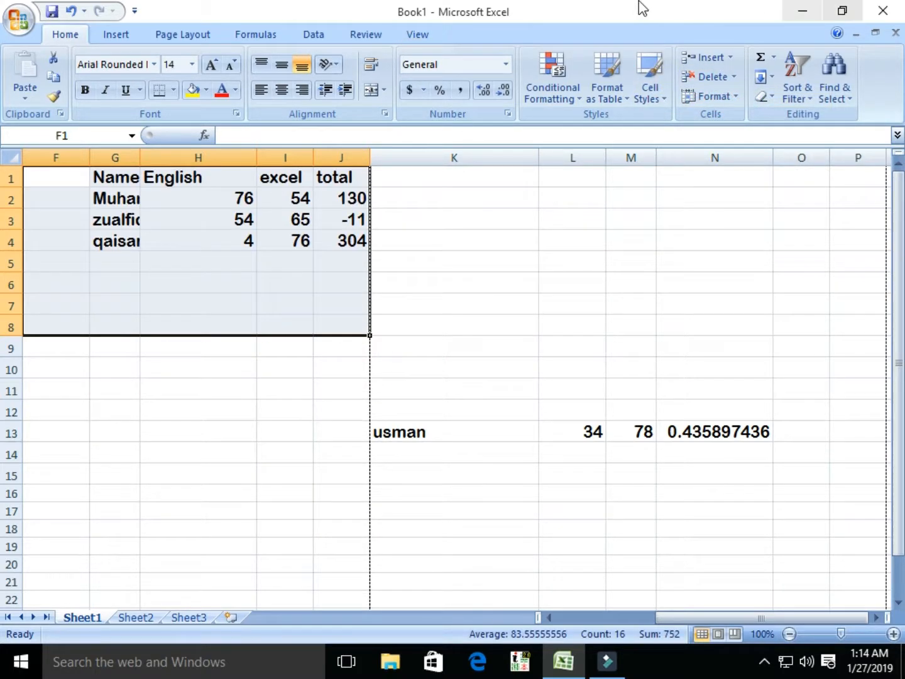
Step: Clear the leftover usman row in K13:N13
scroll(432, 346, "down", 2)
left_click_drag(434, 305, 757, 313)
key("Delete")
scroll(581, 429, "up", 2)
middle_click(579, 430)
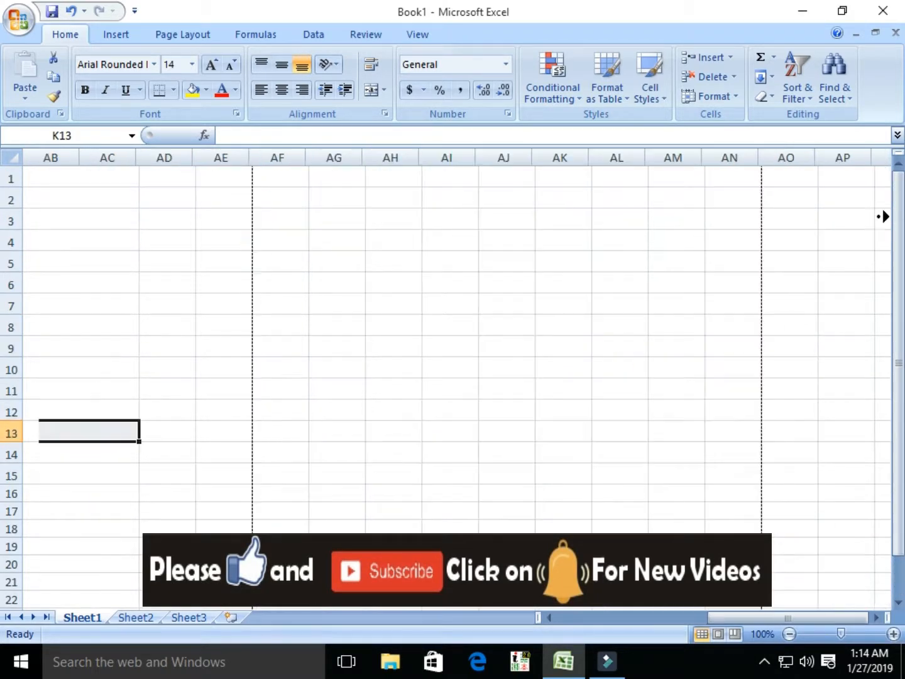
middle_click(368, 377)
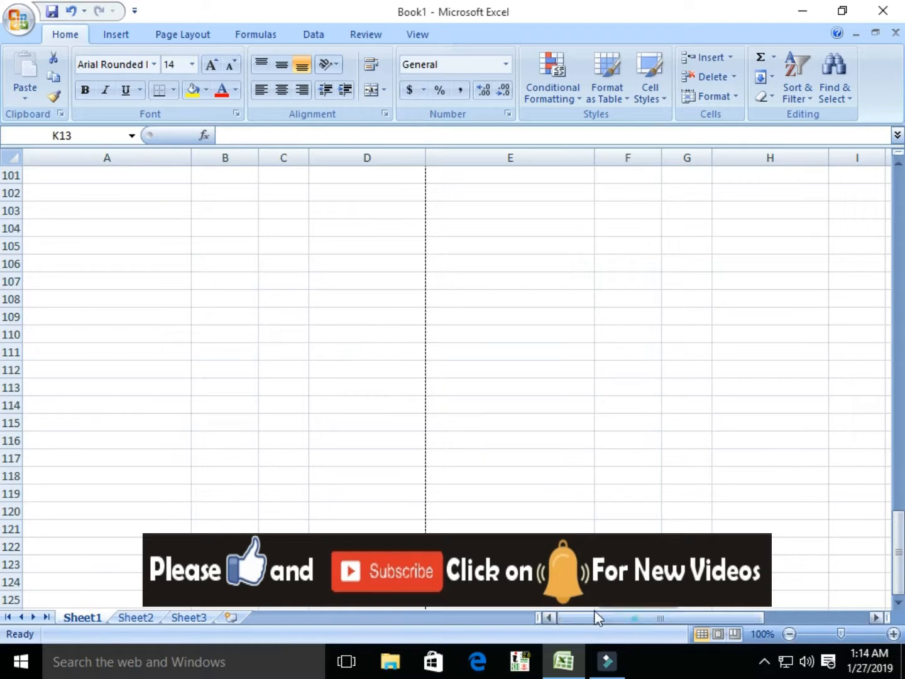
left_click_drag(898, 546, 3, 168)
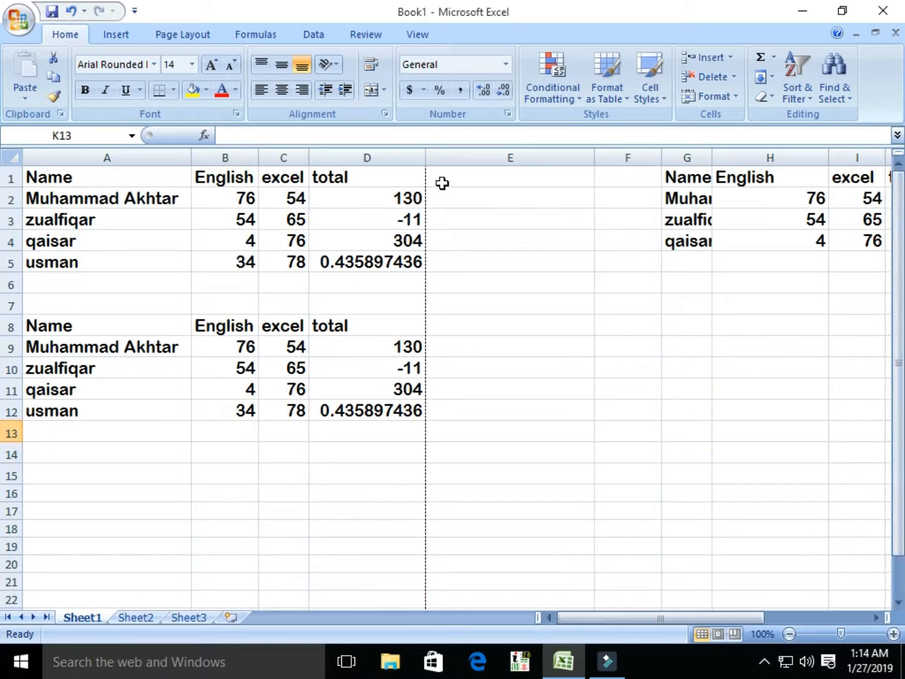
Step: Delete the empty cells E1:F4, shifting cells left so the side copy starts in column E
left_click_drag(454, 171, 601, 245)
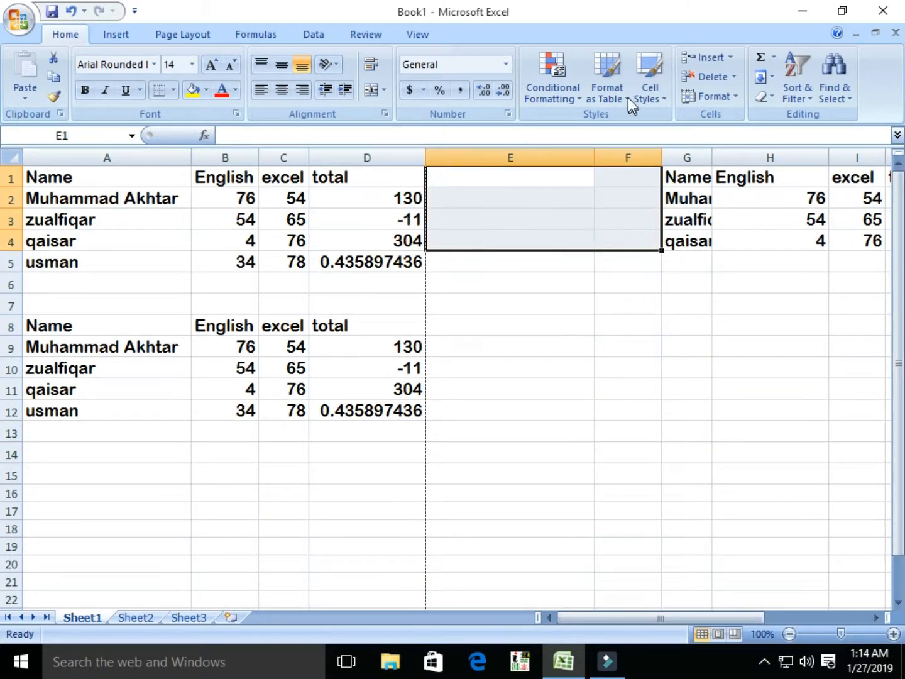
left_click(734, 76)
left_click(738, 98)
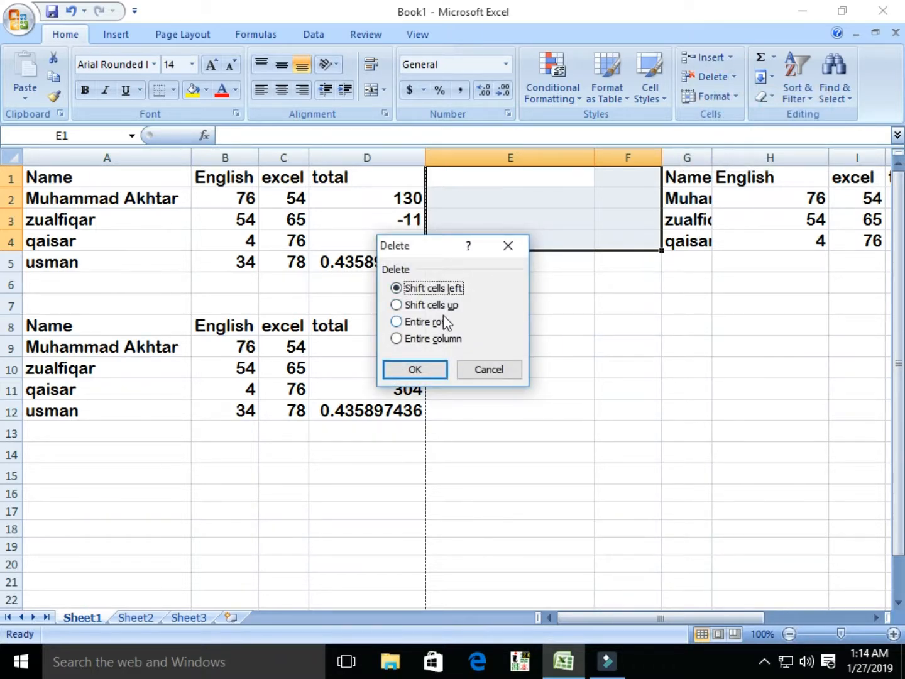
left_click(408, 370)
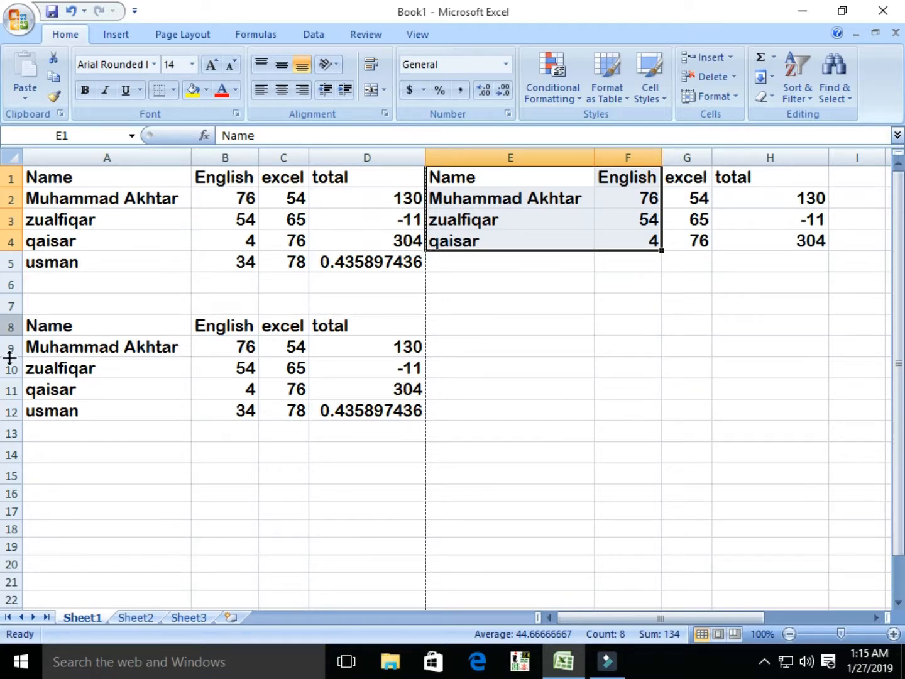
left_click(198, 485)
left_click(548, 487)
left_click(270, 475)
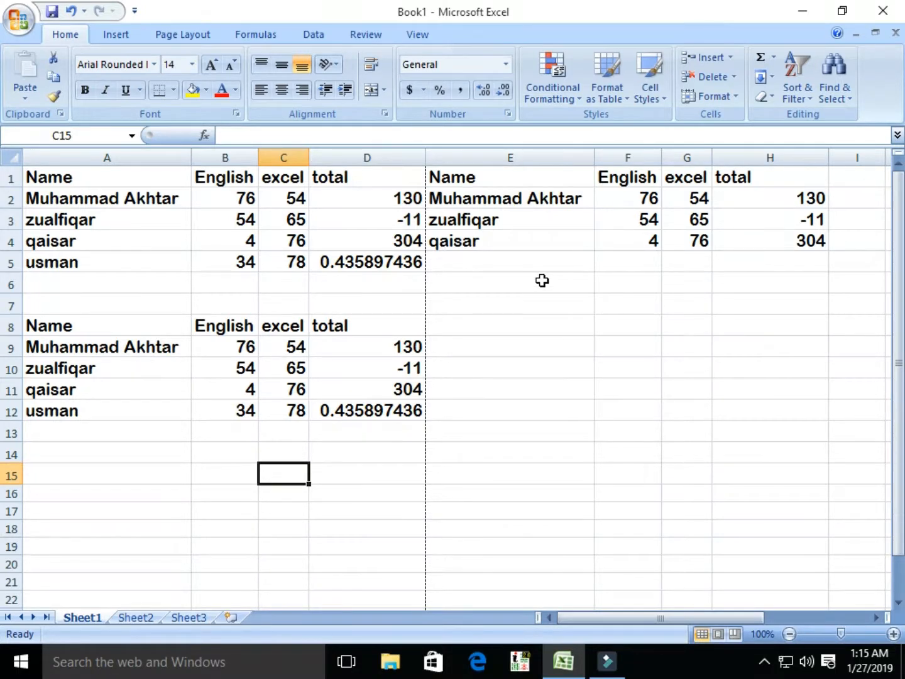
Step: Give the Name heading in A1 a double underline
left_click(37, 181)
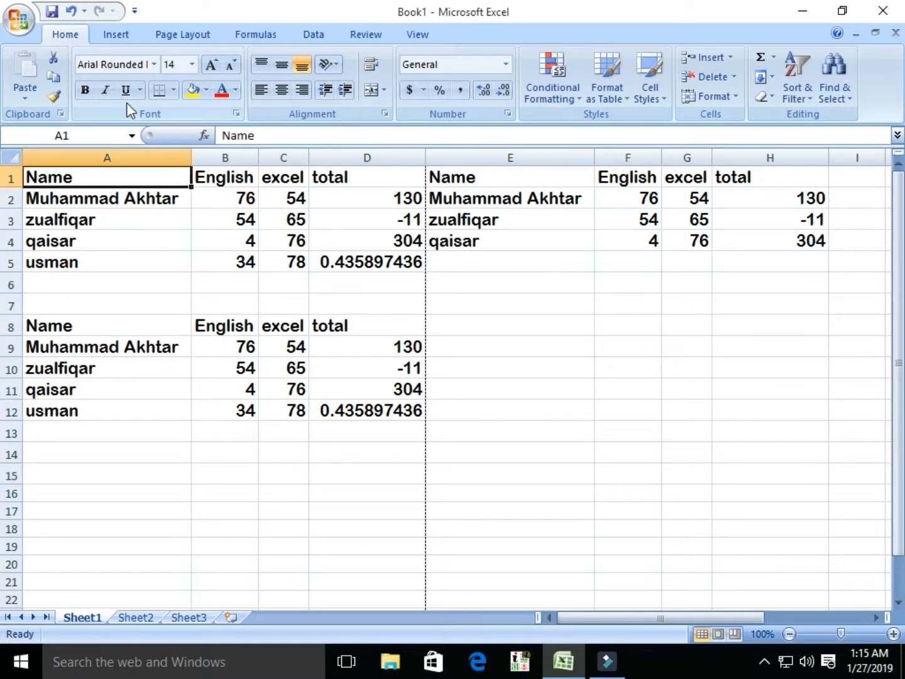
left_click(138, 91)
left_click(140, 111)
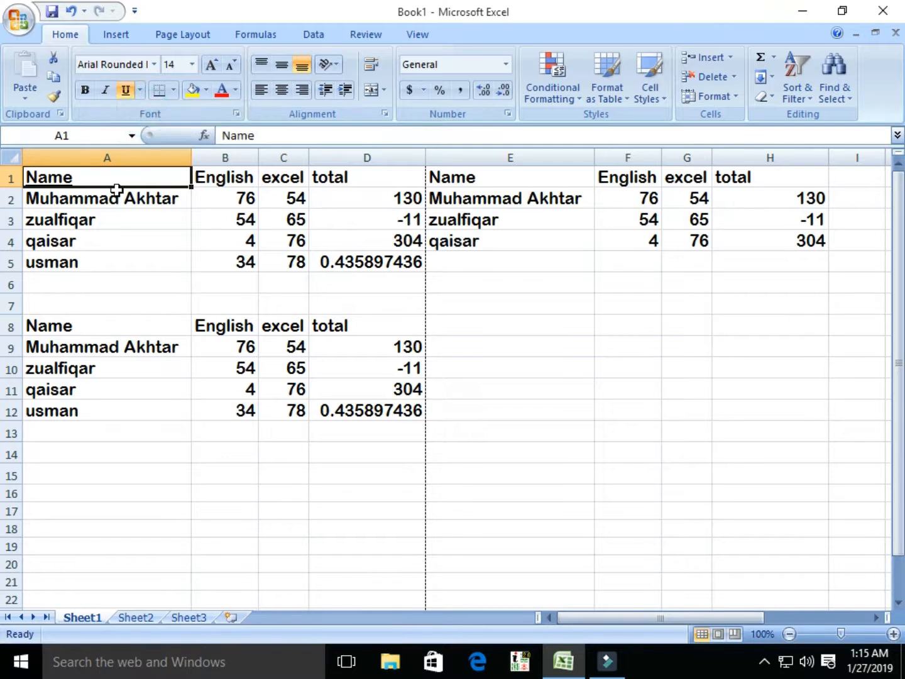
left_click(127, 89)
left_click(139, 90)
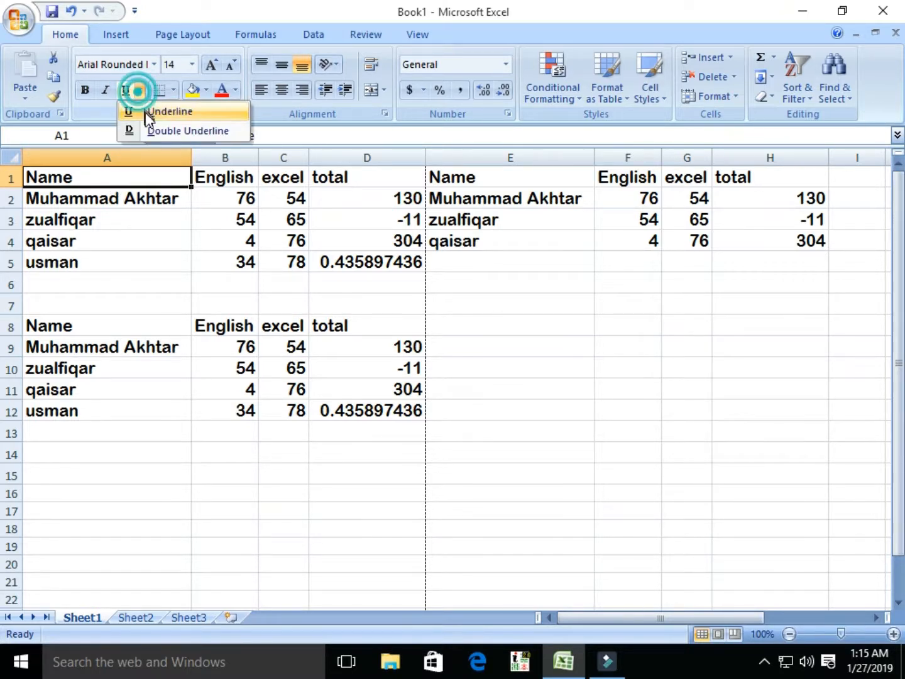
left_click(148, 129)
left_click(166, 235)
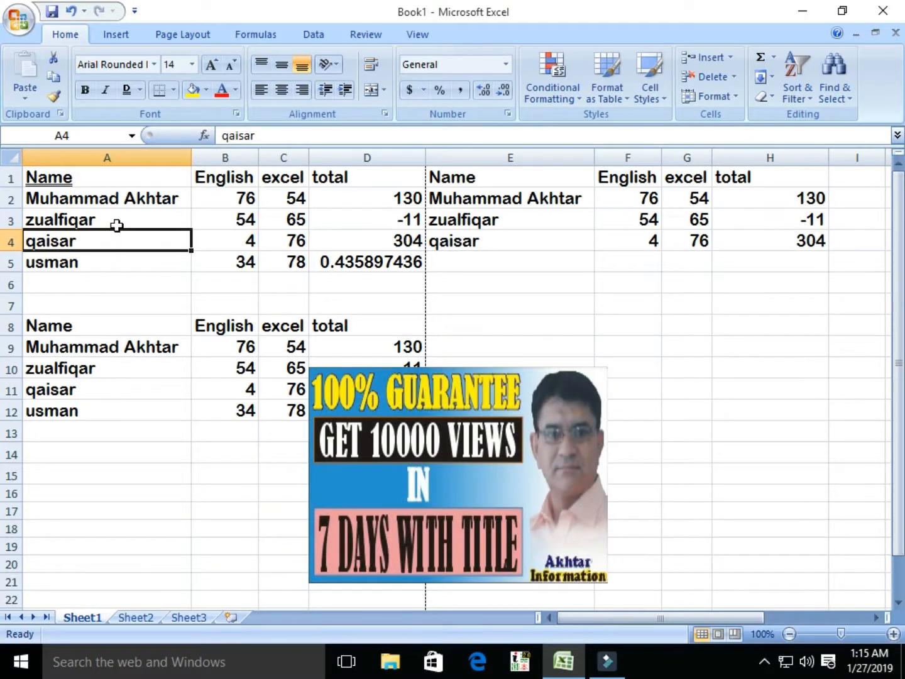
left_click(19, 19)
mouse_move(71, 220)
left_click(198, 181)
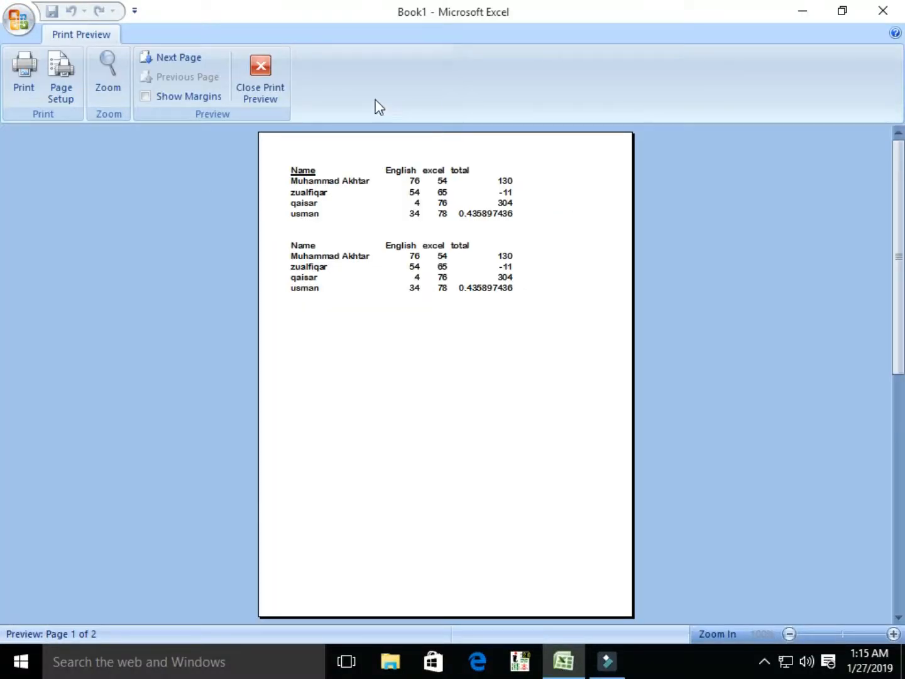
left_click(259, 87)
left_click_drag(54, 177, 343, 398)
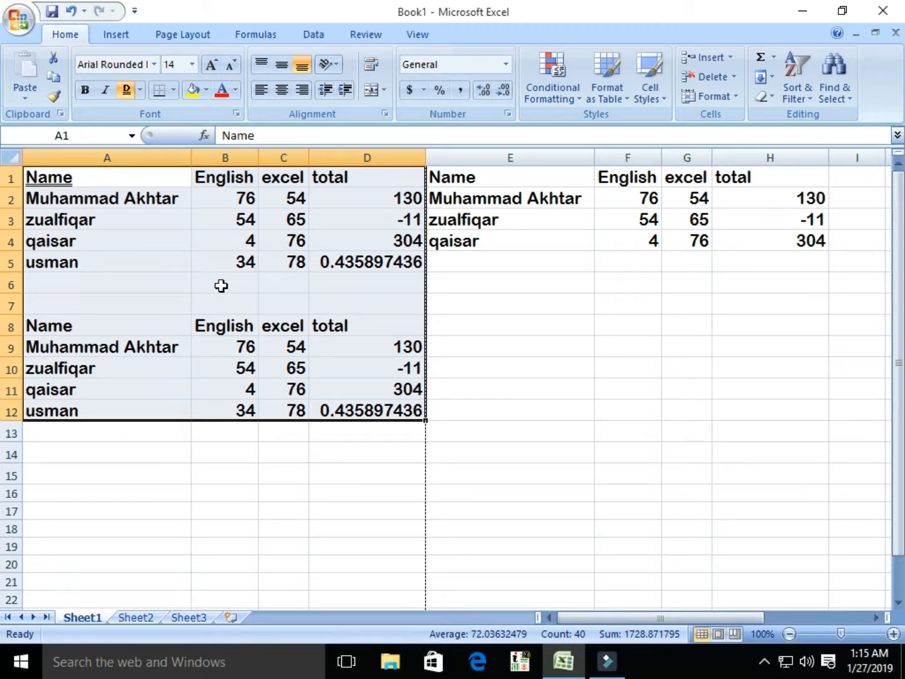
Step: Add outline and inside borders to the table and check them in print preview
left_click(173, 90)
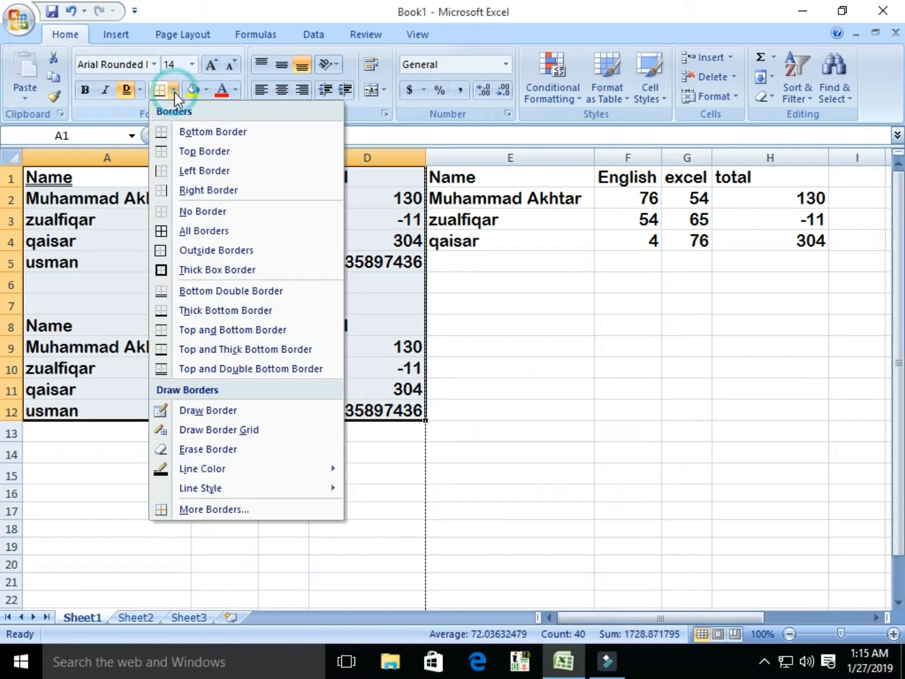
left_click(214, 510)
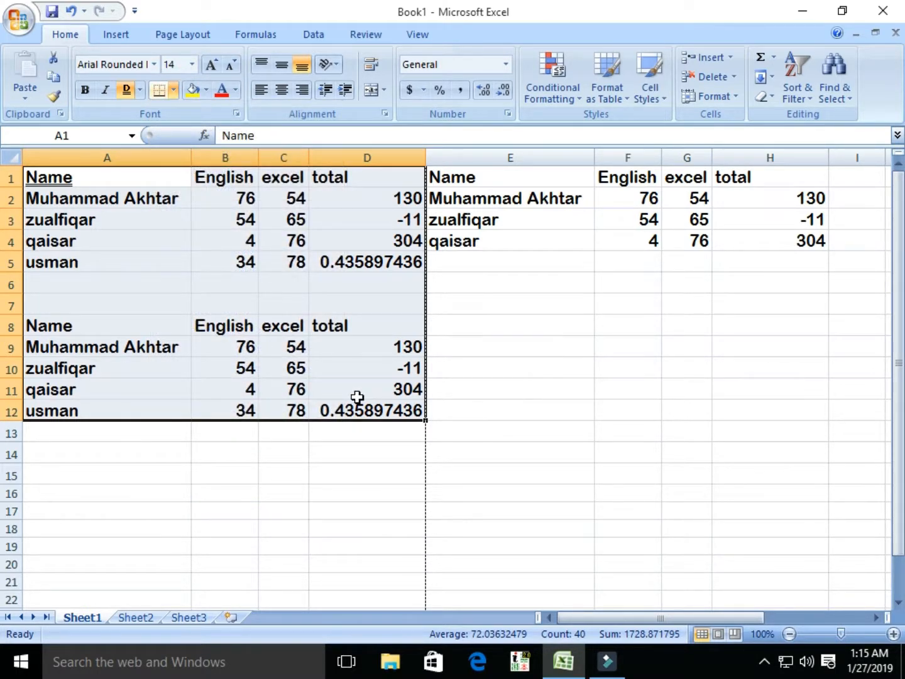
left_click(472, 200)
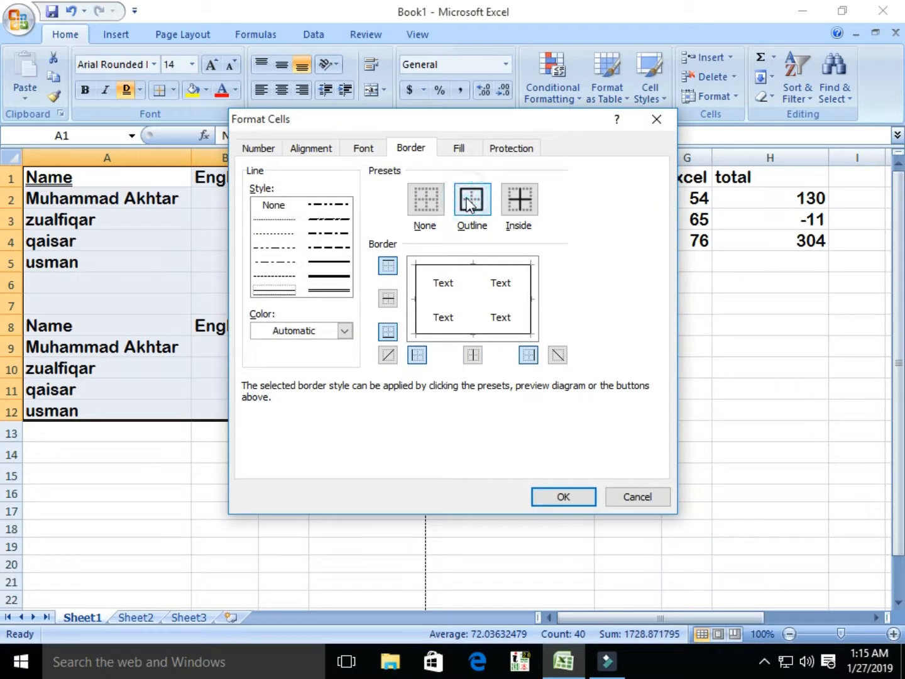
left_click(520, 201)
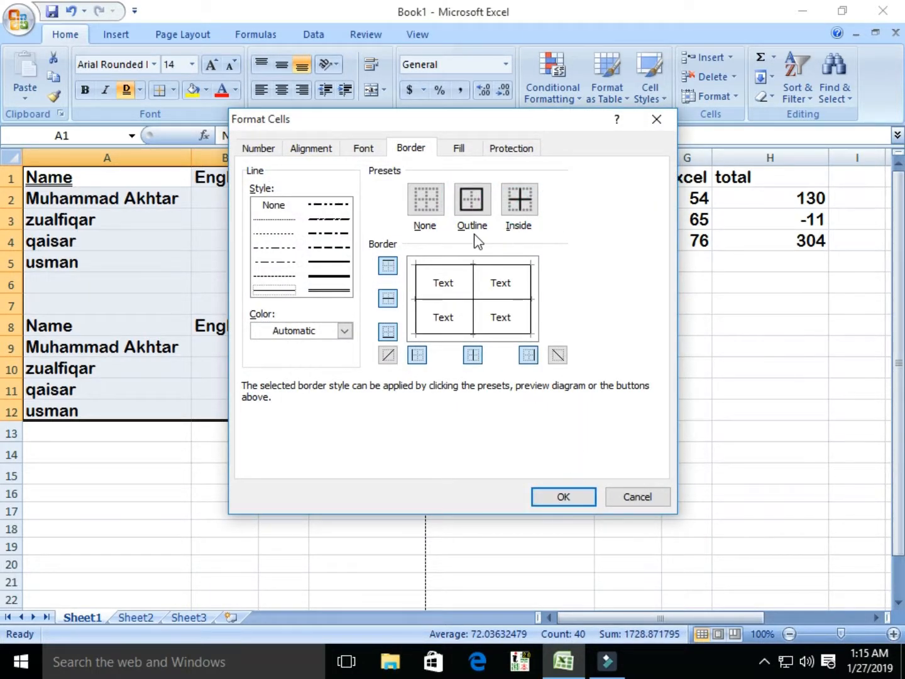
left_click(563, 496)
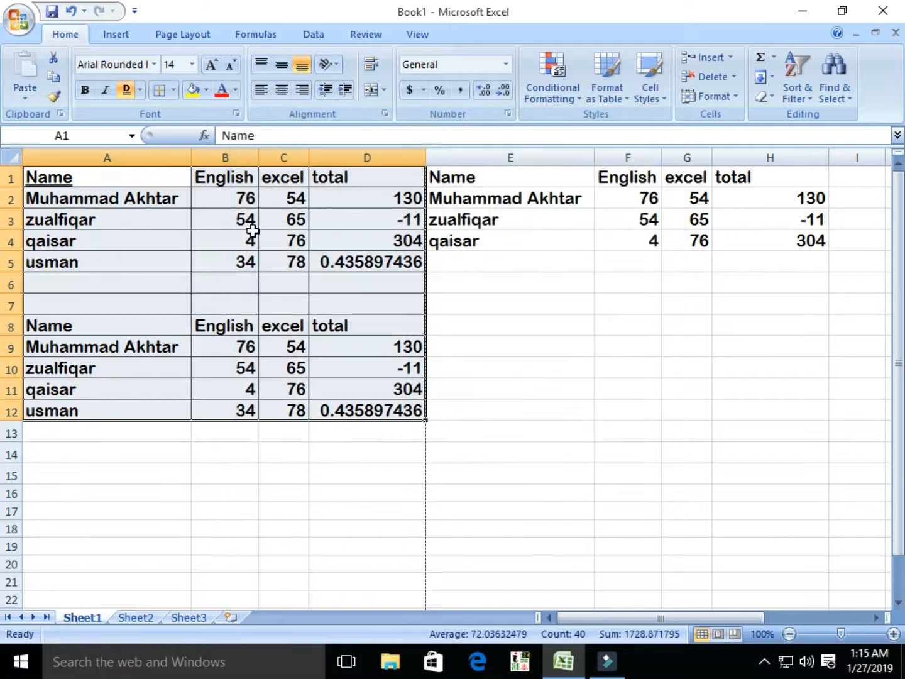
left_click(28, 24)
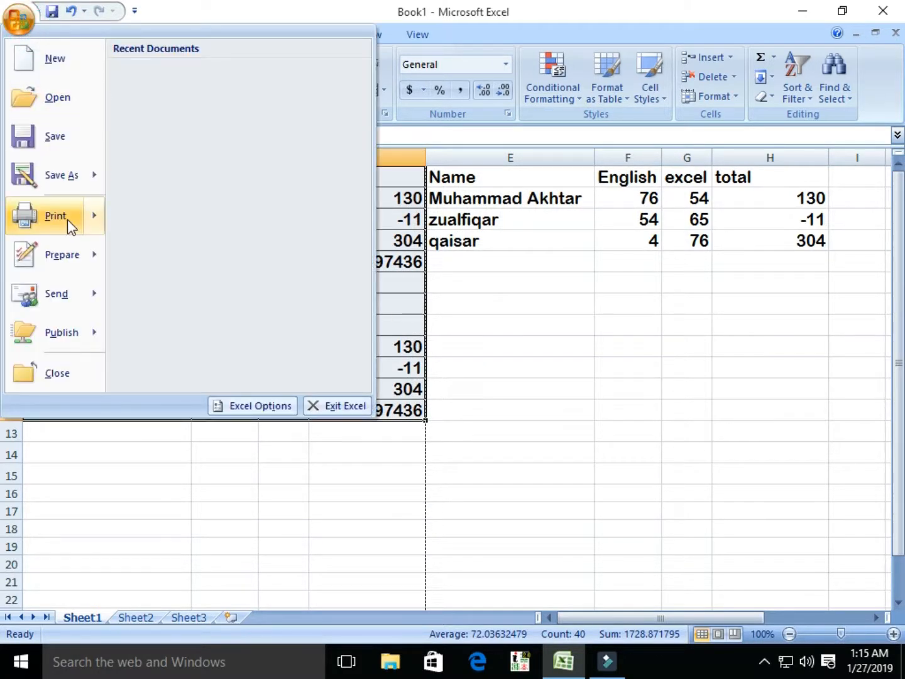
mouse_move(70, 221)
left_click(173, 178)
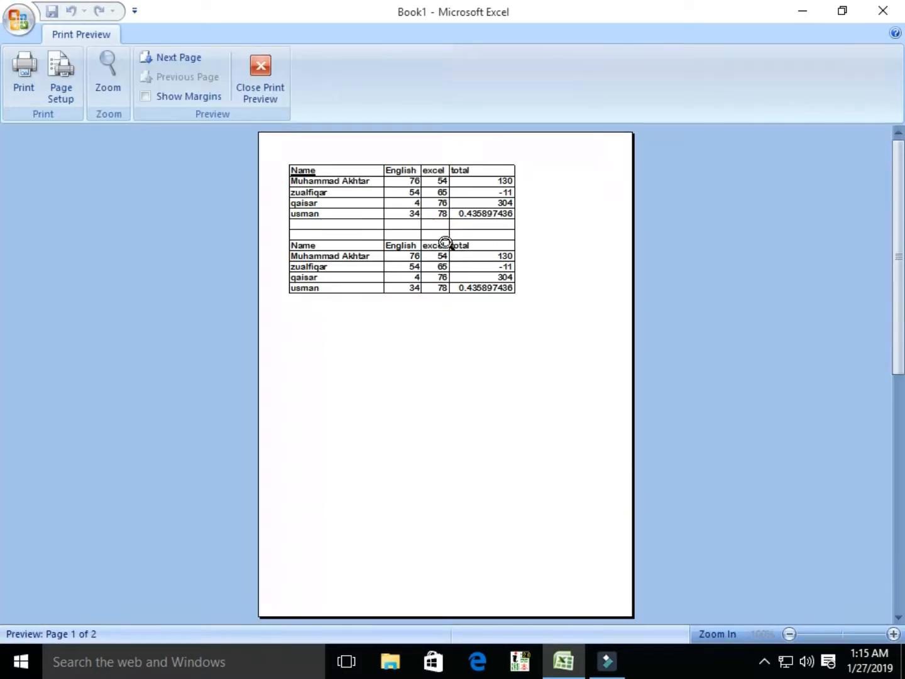
left_click(256, 100)
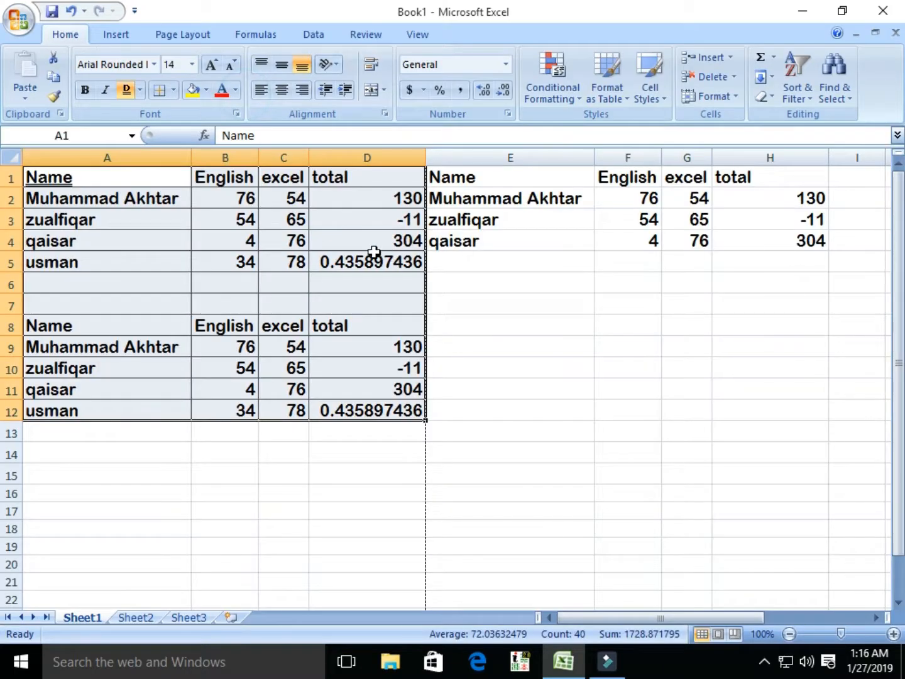
Step: Redo the outline and inside borders with a dashed line style
left_click(174, 89)
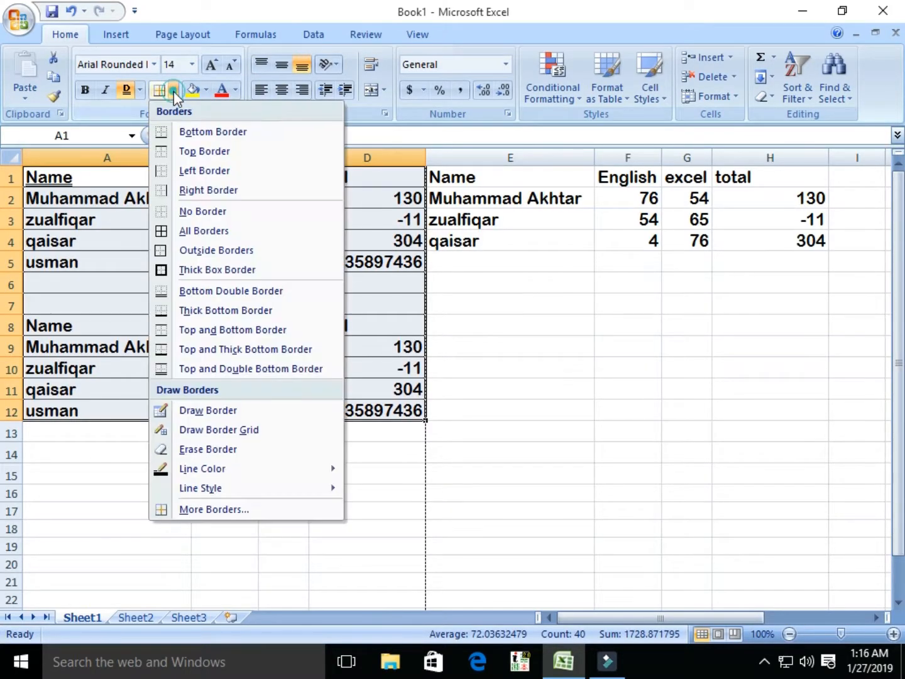
left_click(222, 511)
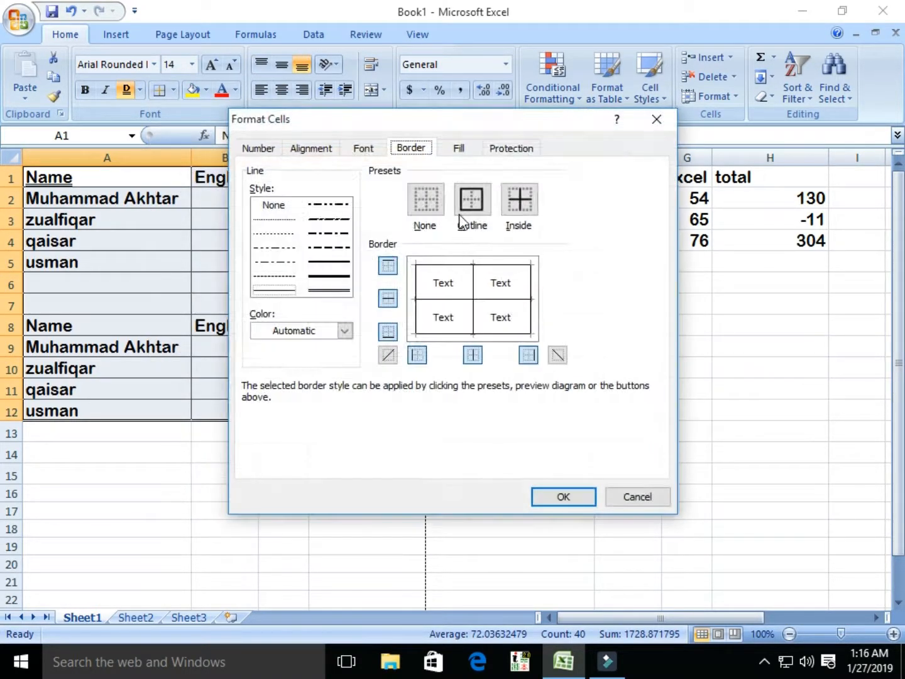
left_click(329, 247)
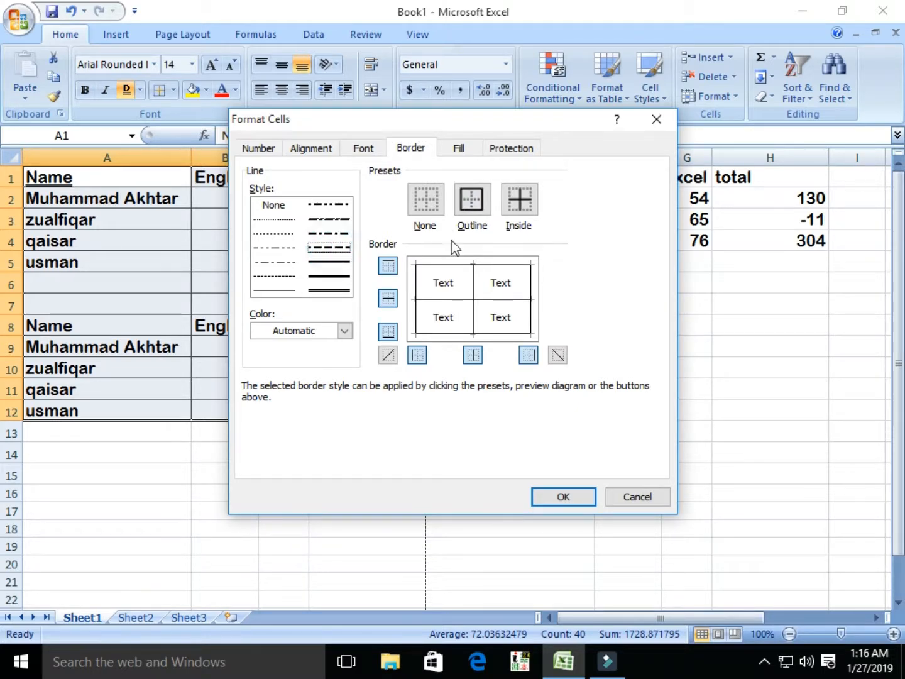
left_click(472, 199)
left_click(519, 199)
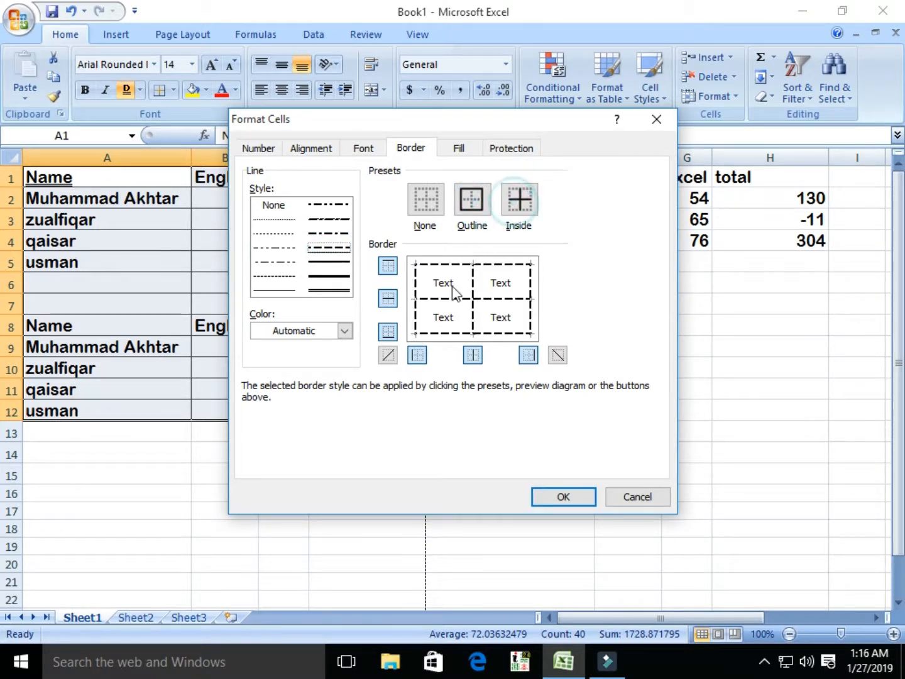
left_click(565, 496)
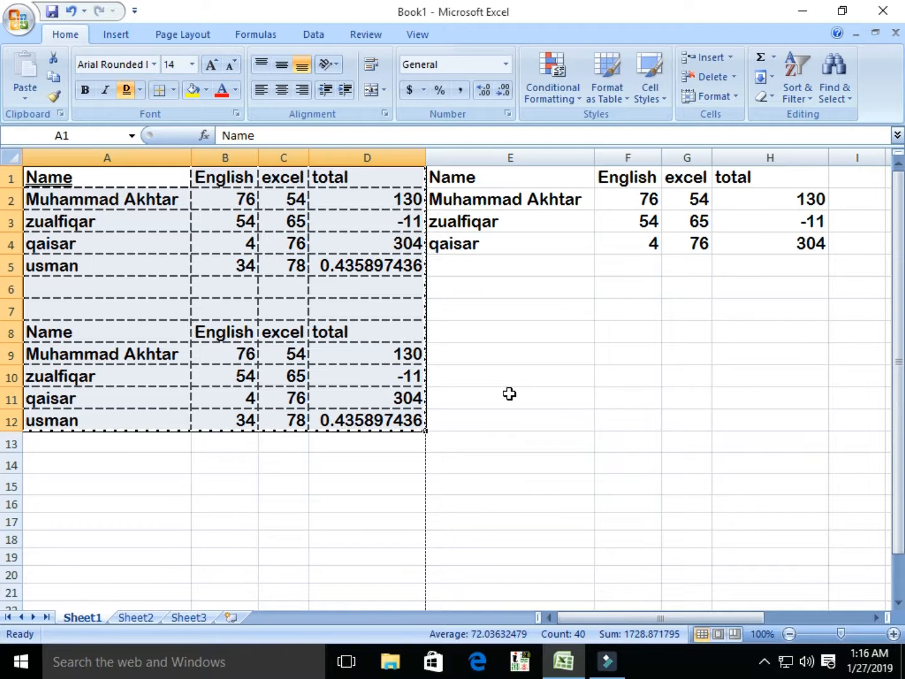
Step: Fill A1:D12 with orange and make its text red
left_click(207, 90)
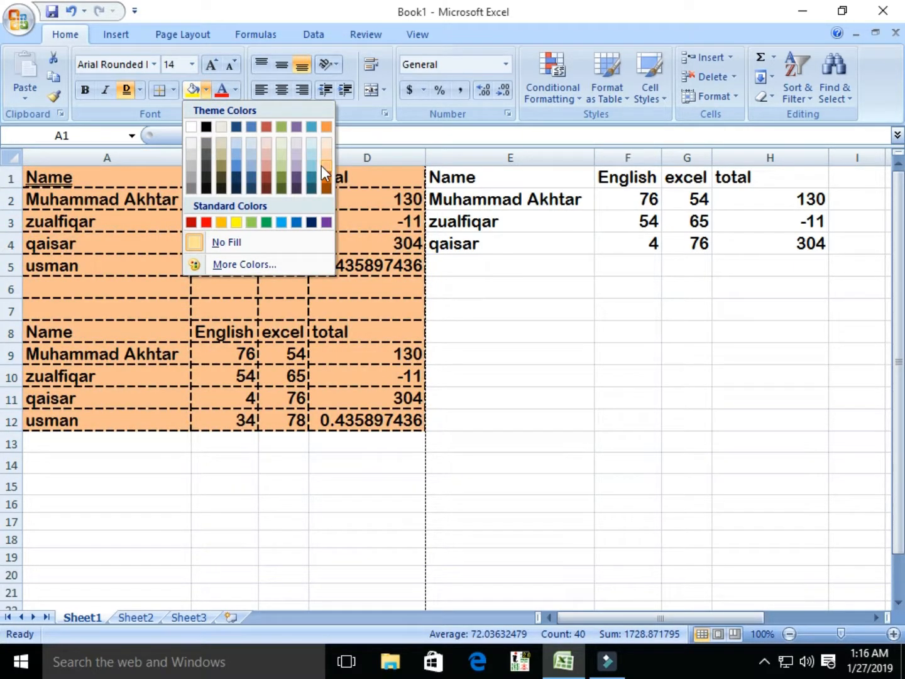
left_click(321, 166)
left_click(235, 90)
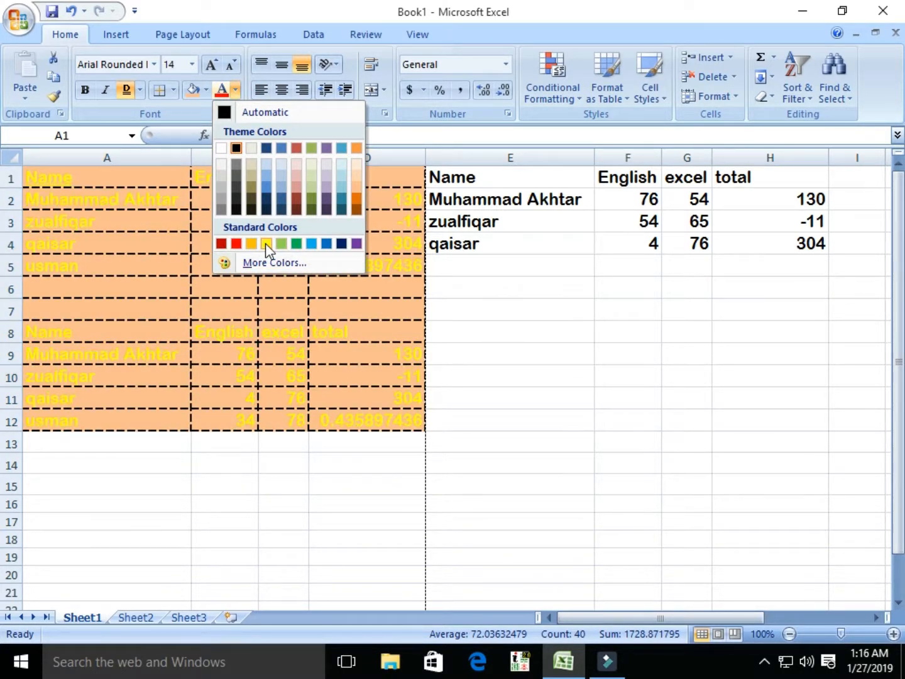
left_click(237, 244)
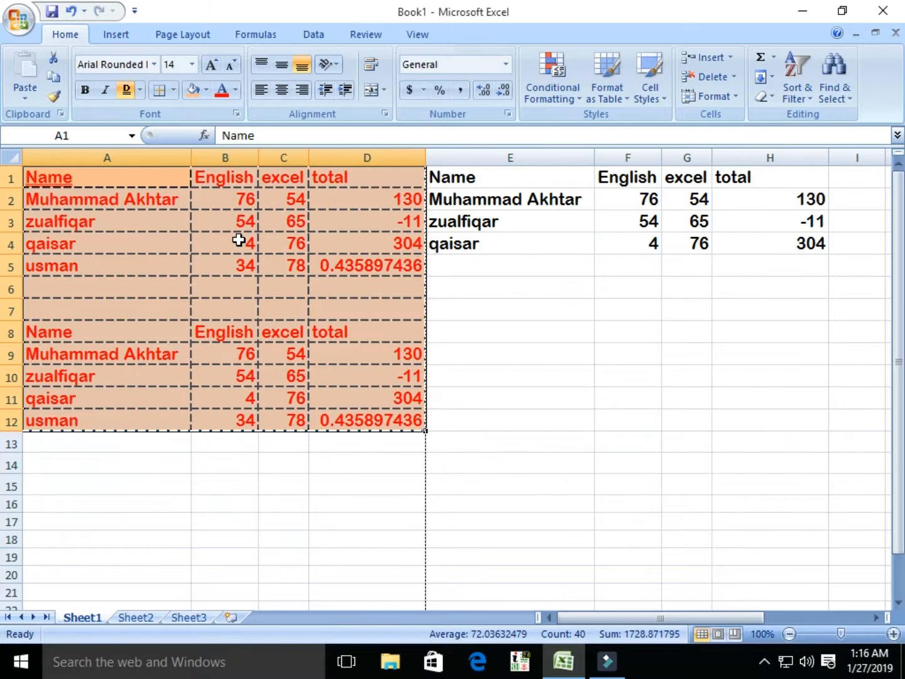
left_click(494, 199)
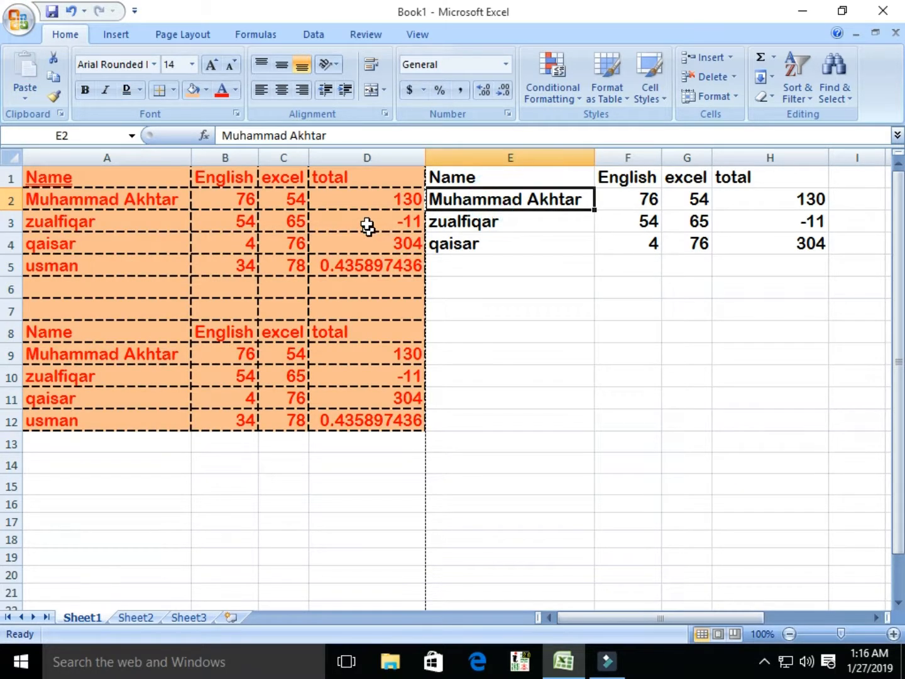
Step: Narrow column E and apply Wrap Text so the full name in E2 spans two lines
left_click_drag(592, 156, 544, 156)
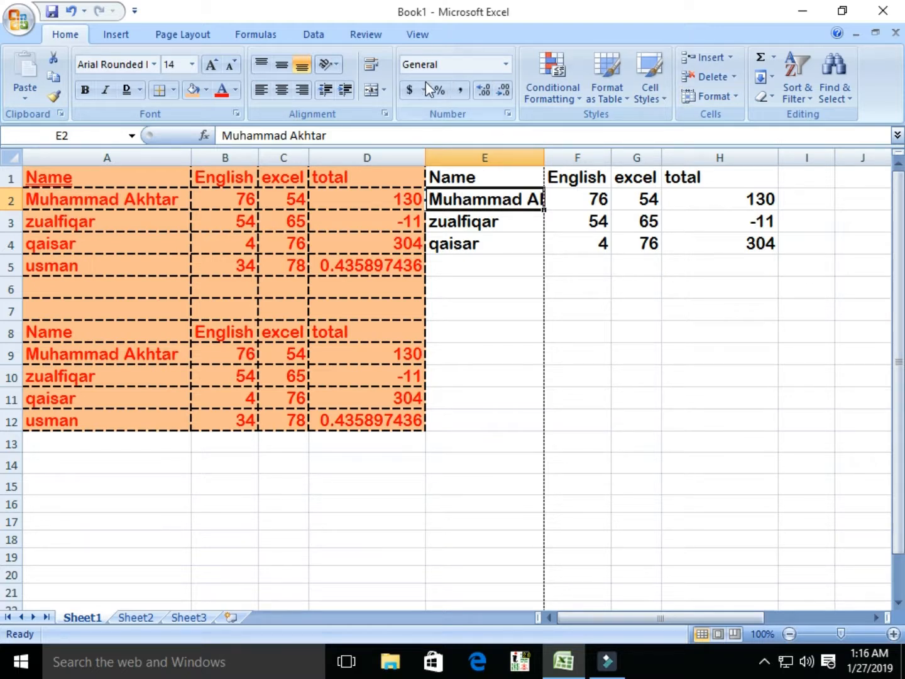
left_click(385, 92)
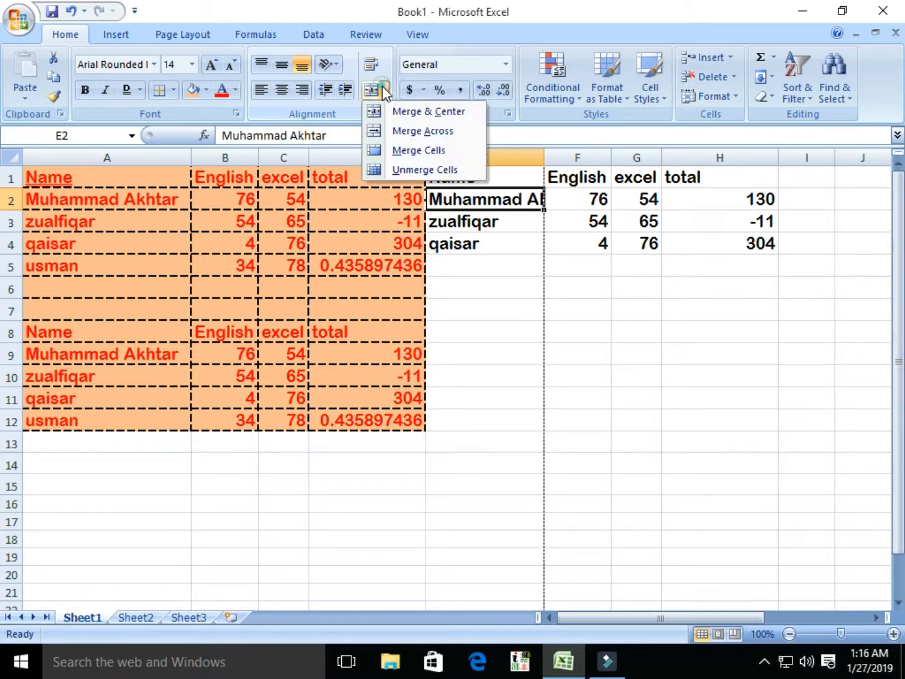
left_click(372, 64)
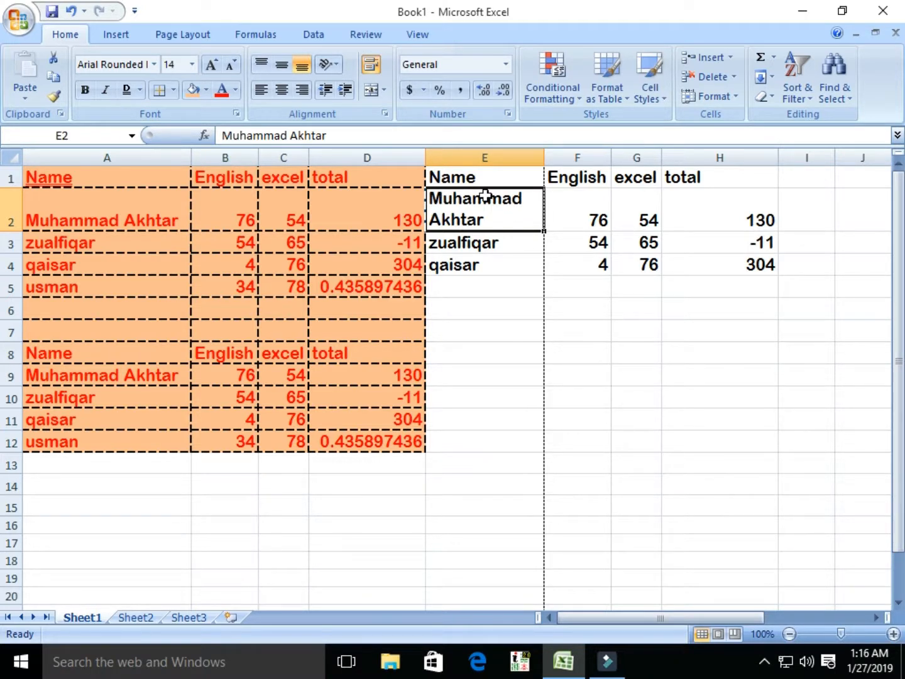
left_click(370, 64)
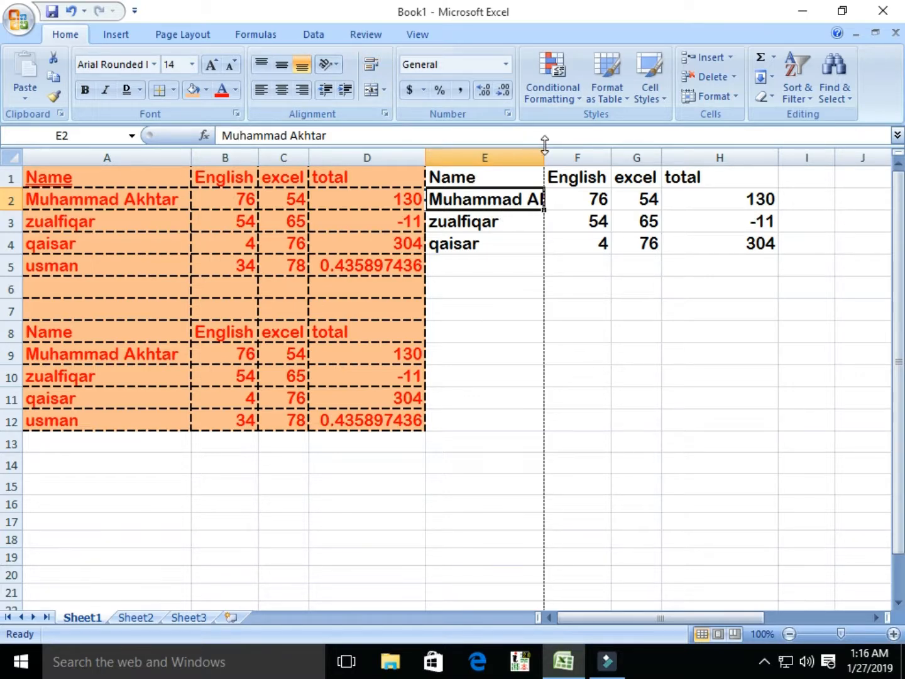
left_click(735, 96)
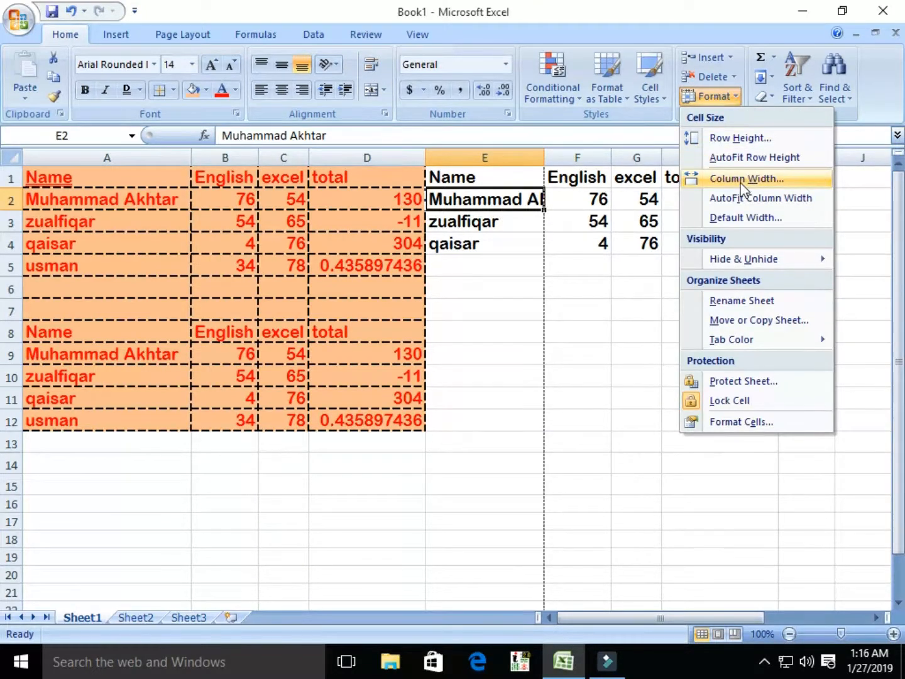
left_click(544, 159)
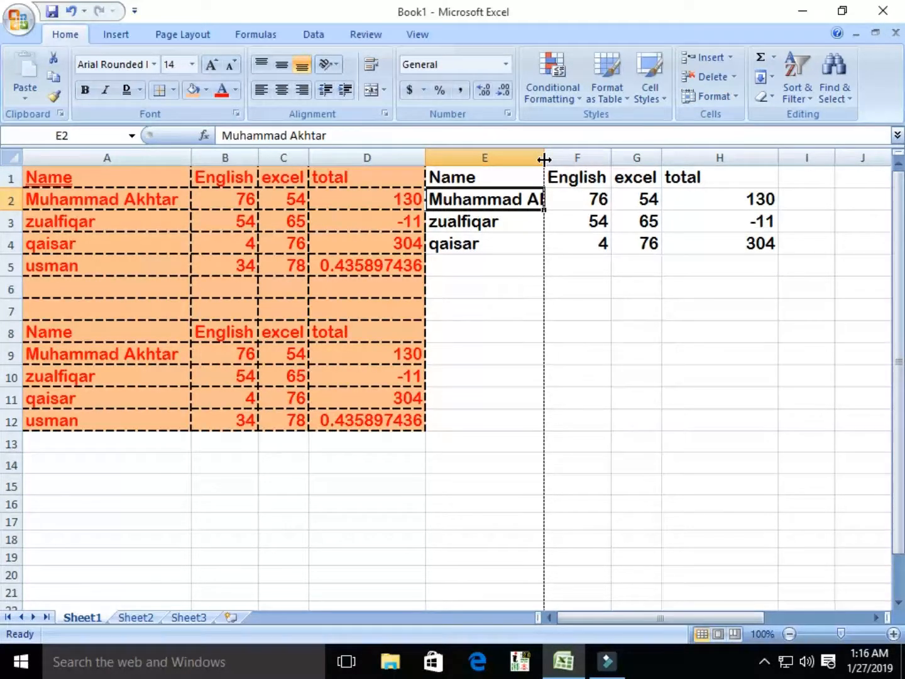
double_click(544, 160)
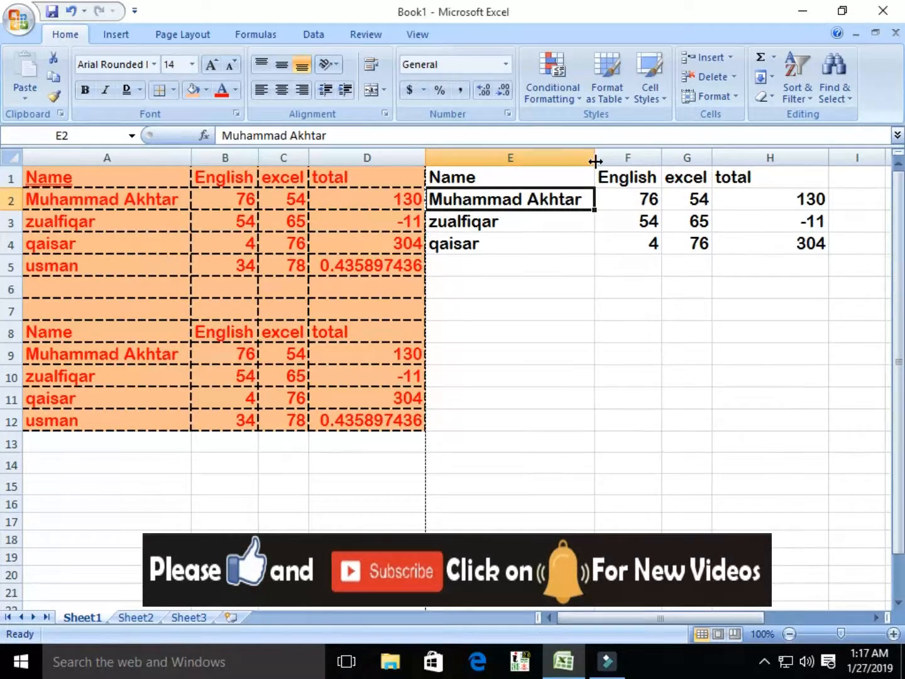
left_click_drag(595, 157, 535, 196)
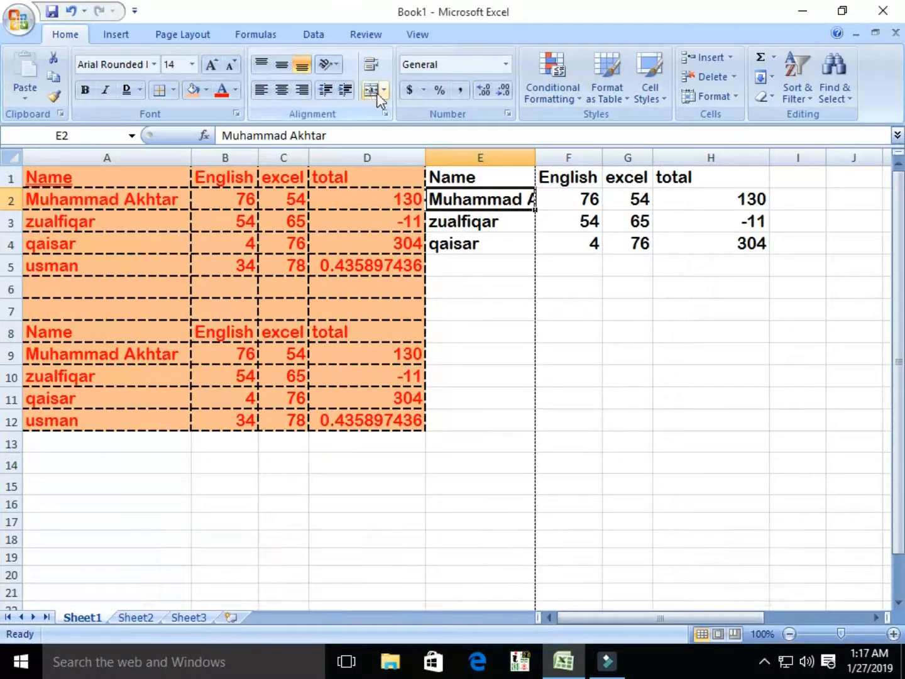
left_click(375, 66)
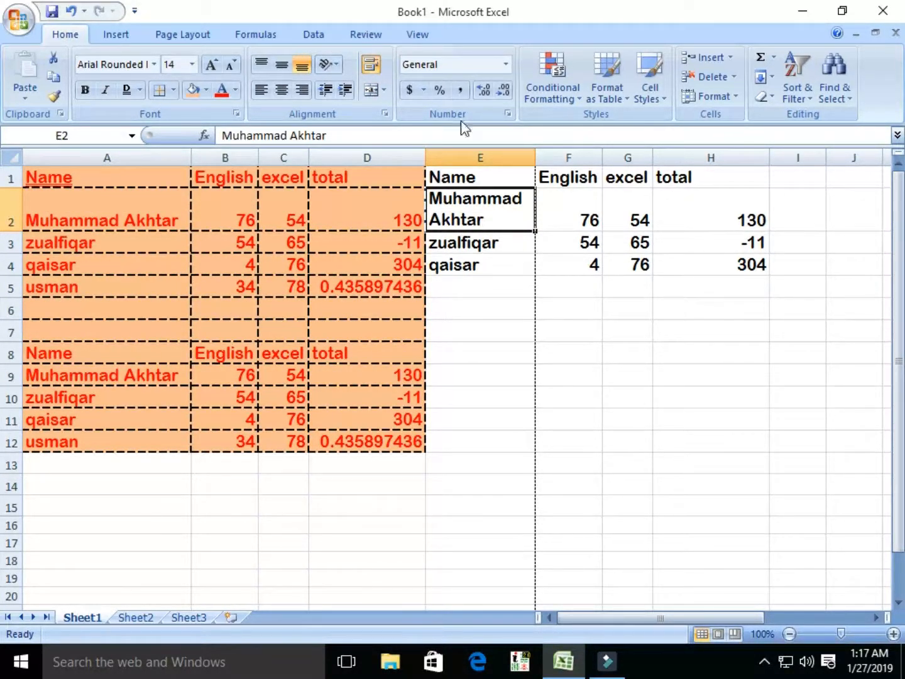
left_click_drag(588, 213, 742, 264)
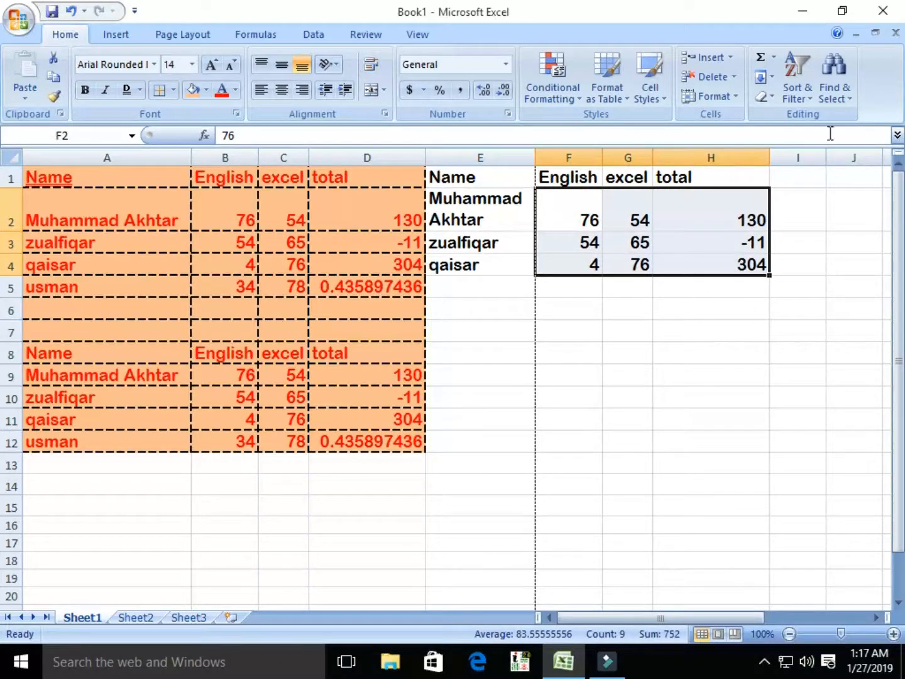
Step: Format F2:H4 as Accounting with the PKR symbol, e.g. PKR 76.00
left_click(426, 92)
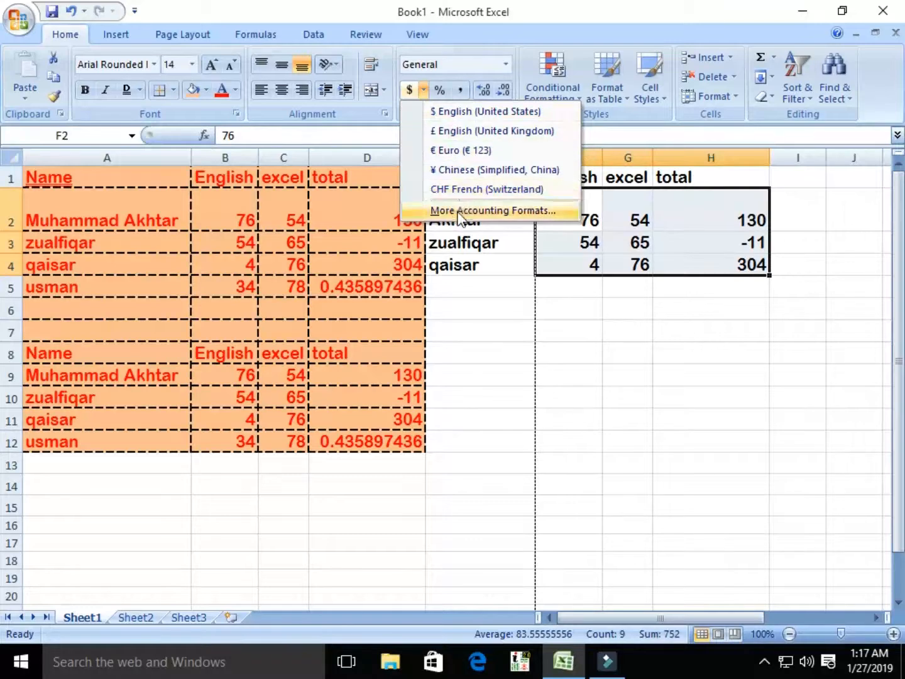
left_click(452, 112)
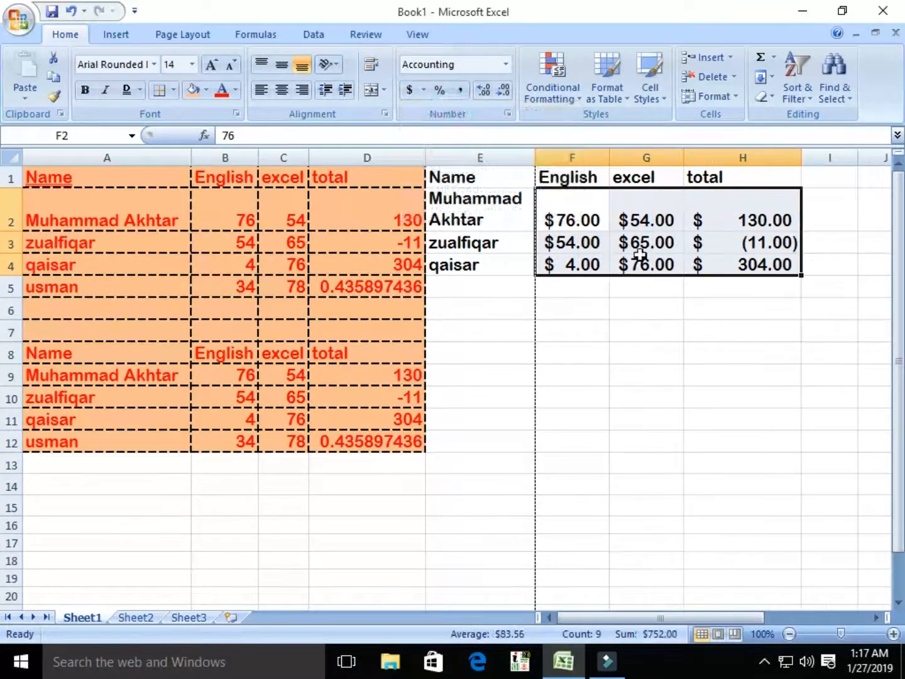
left_click(425, 89)
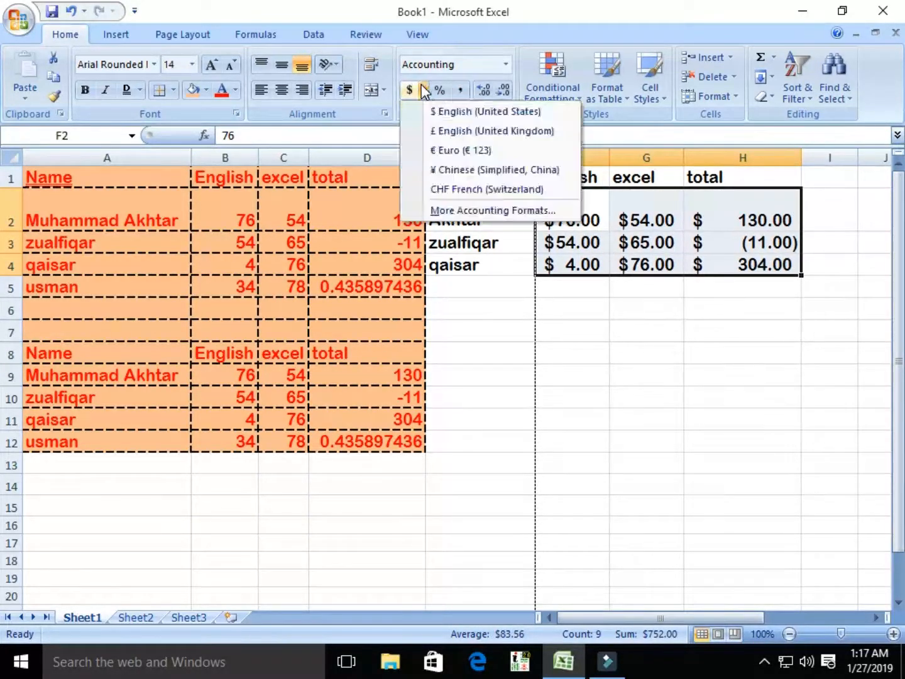
left_click(472, 210)
left_click(438, 246)
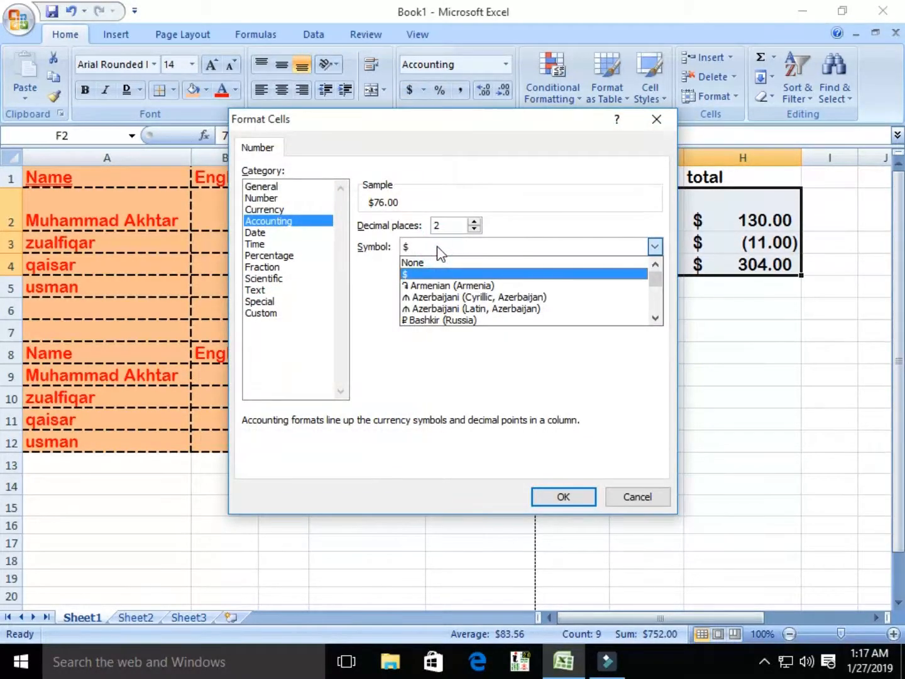
key("p")
key("p")
key("p")
key("p")
key("p")
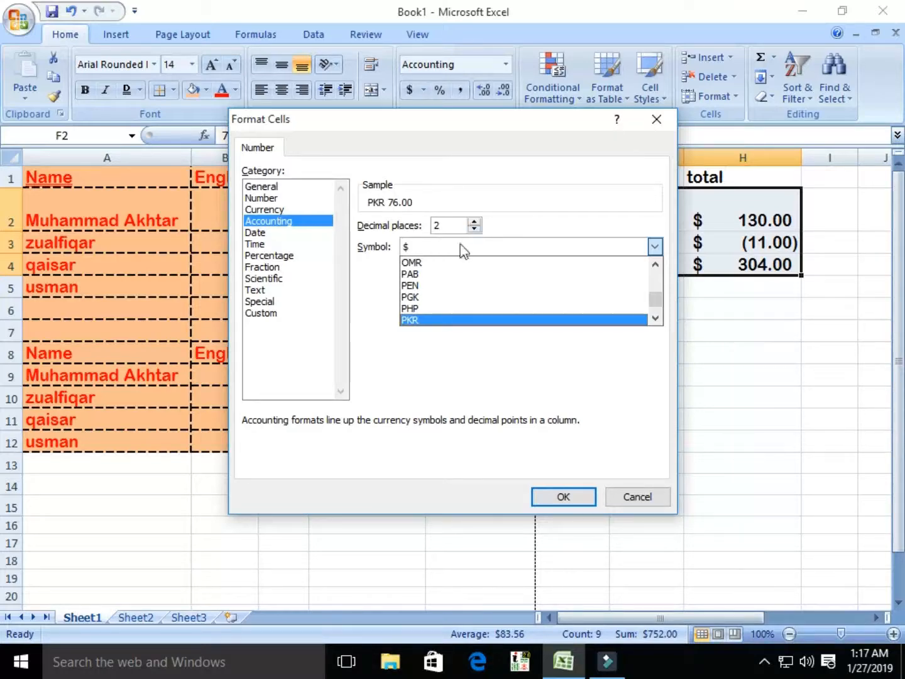
left_click(420, 320)
left_click(570, 499)
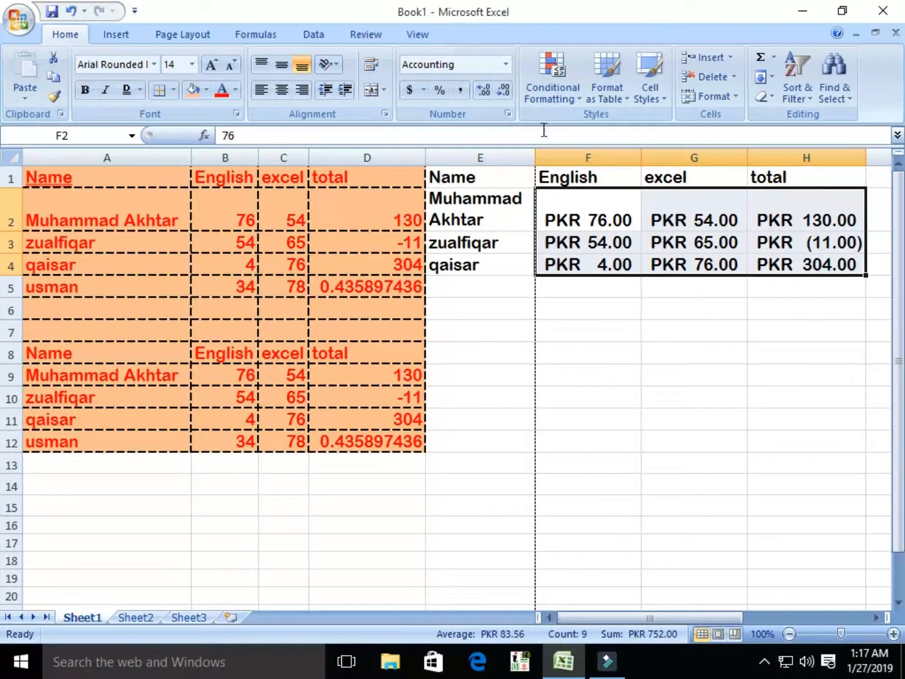
left_click(178, 37)
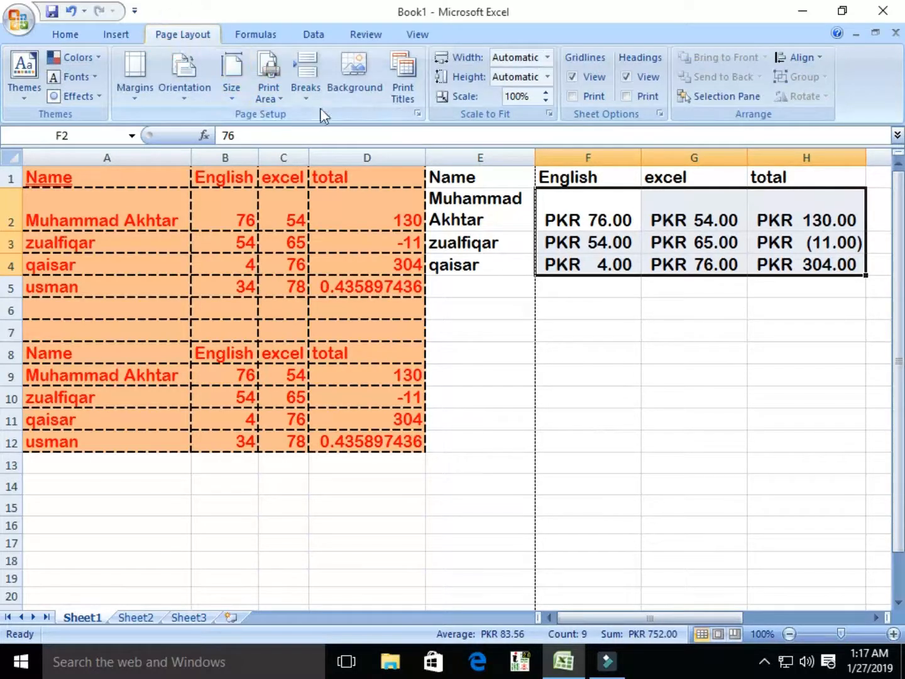
left_click(361, 87)
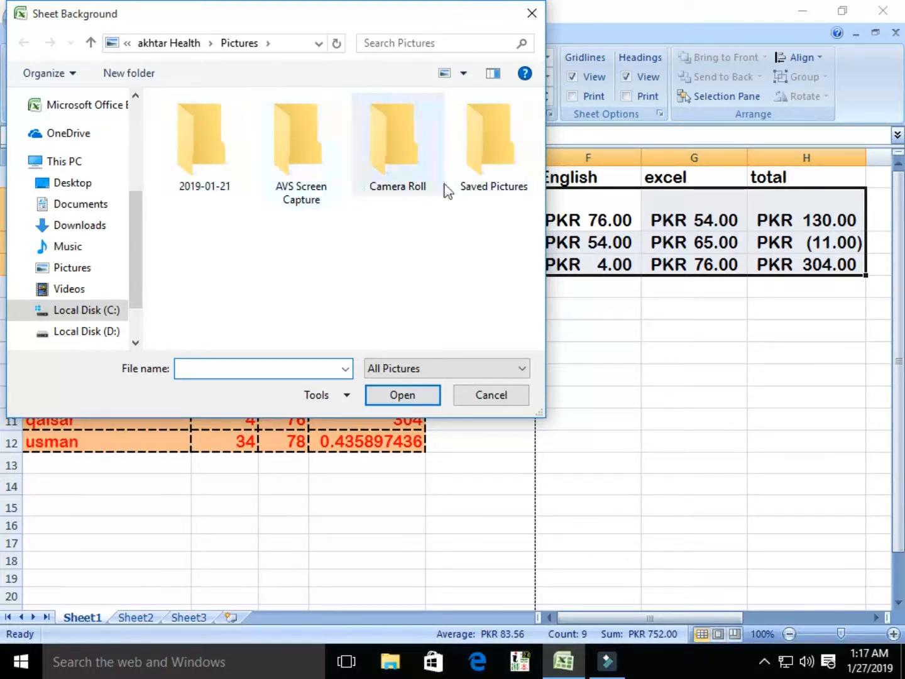
left_click(94, 334)
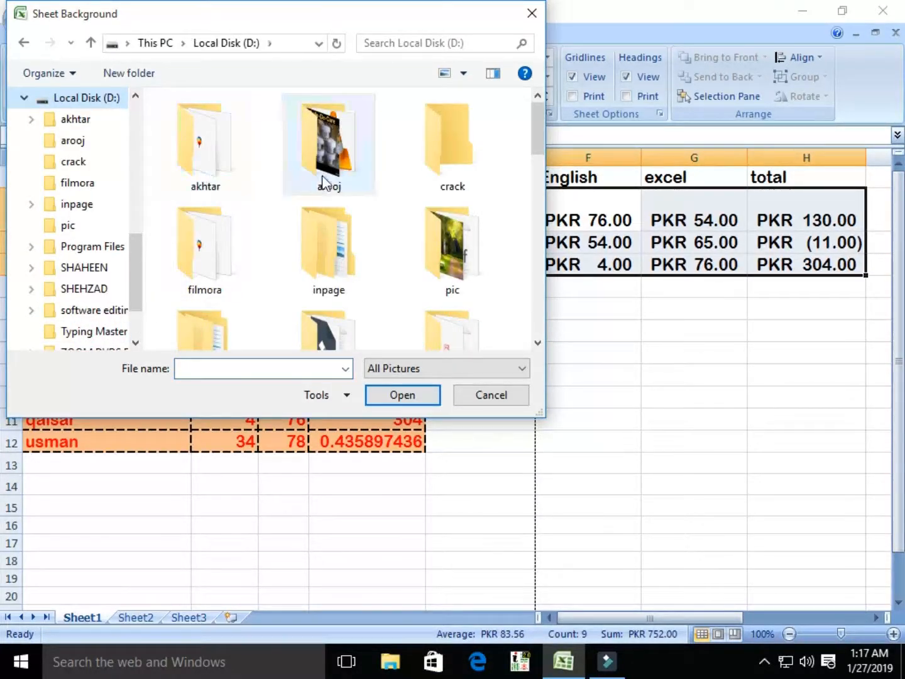
double_click(459, 267)
left_click(205, 151)
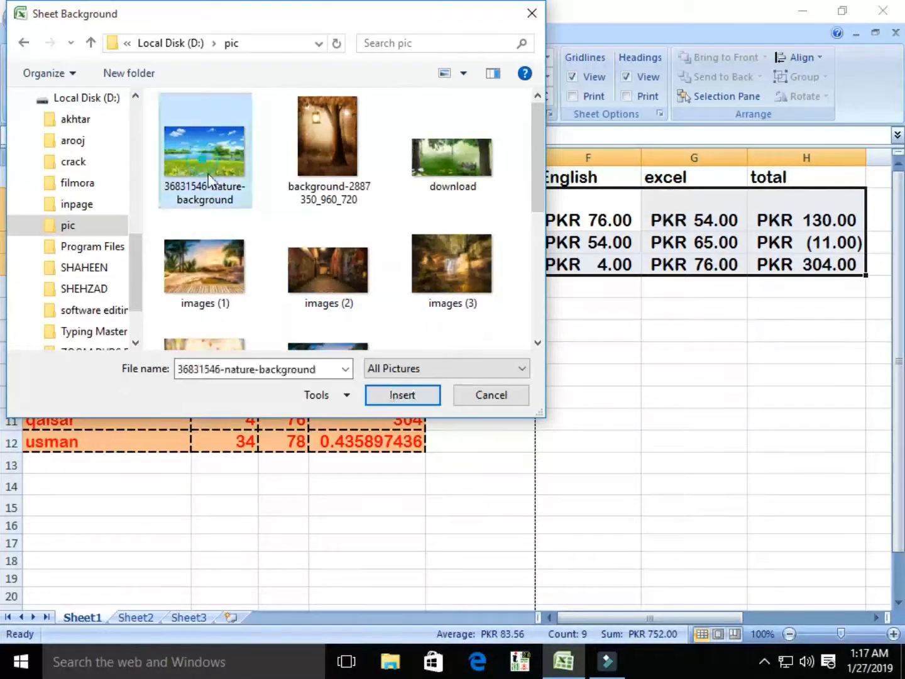
left_click(396, 394)
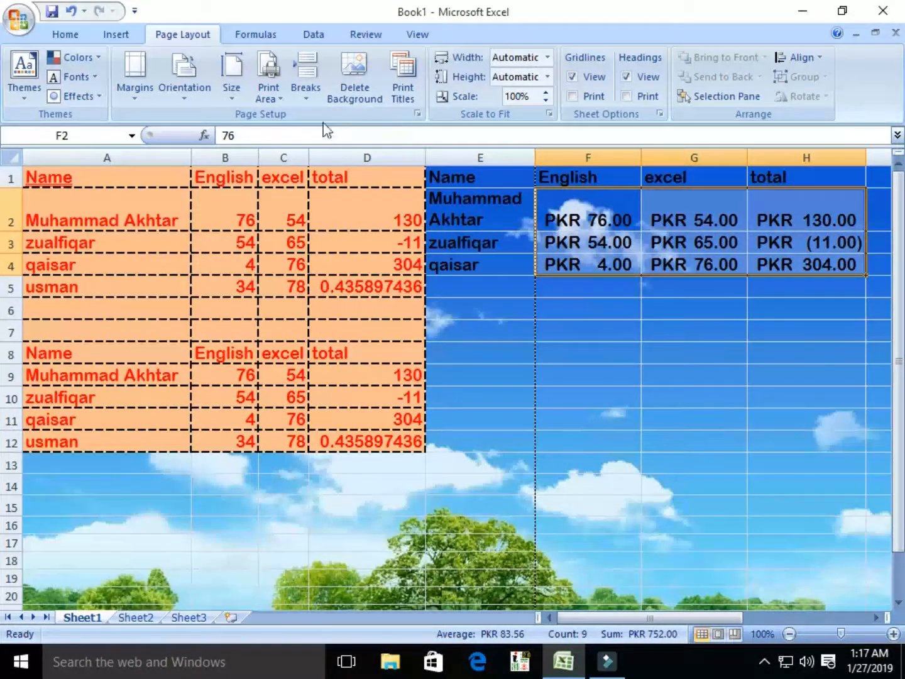
left_click(350, 100)
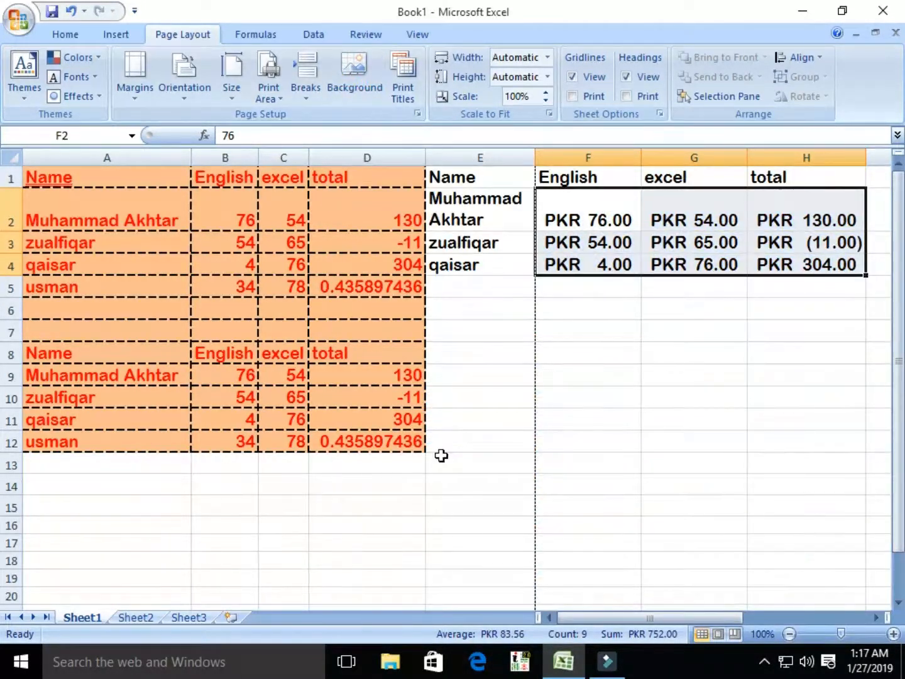
left_click(417, 35)
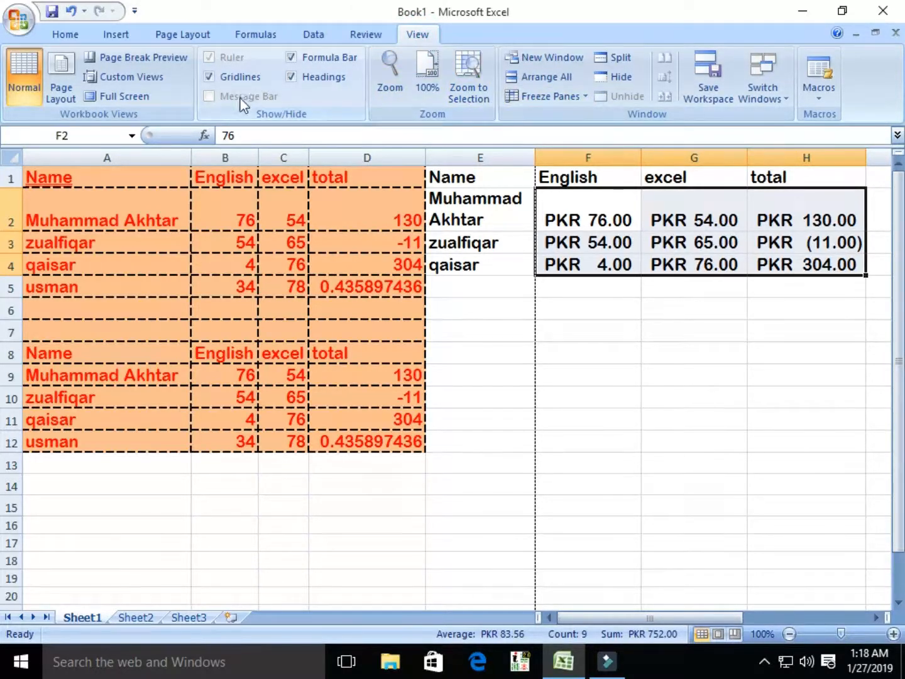
left_click(129, 98)
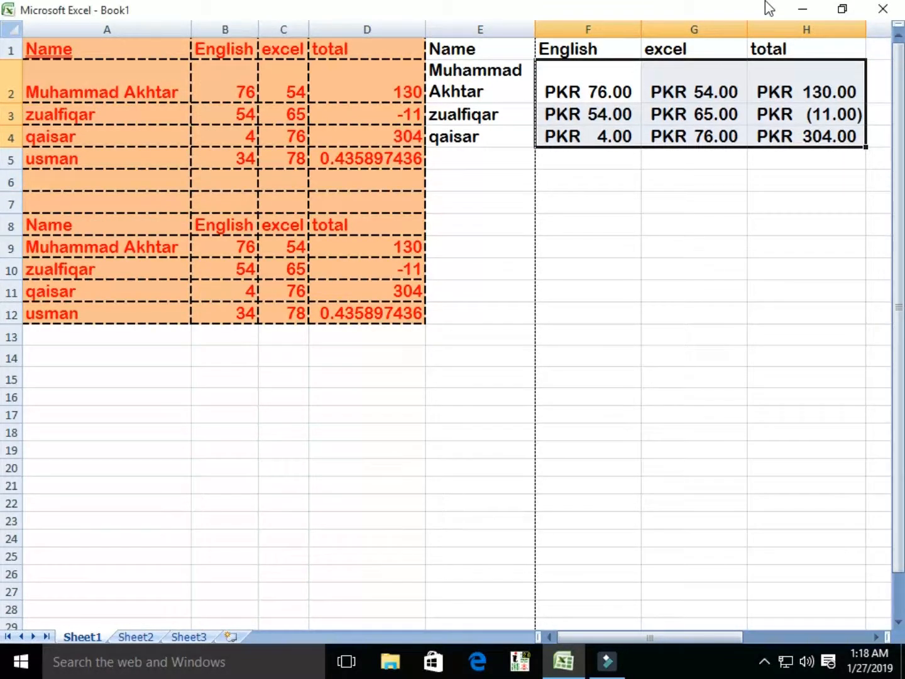
key("Escape")
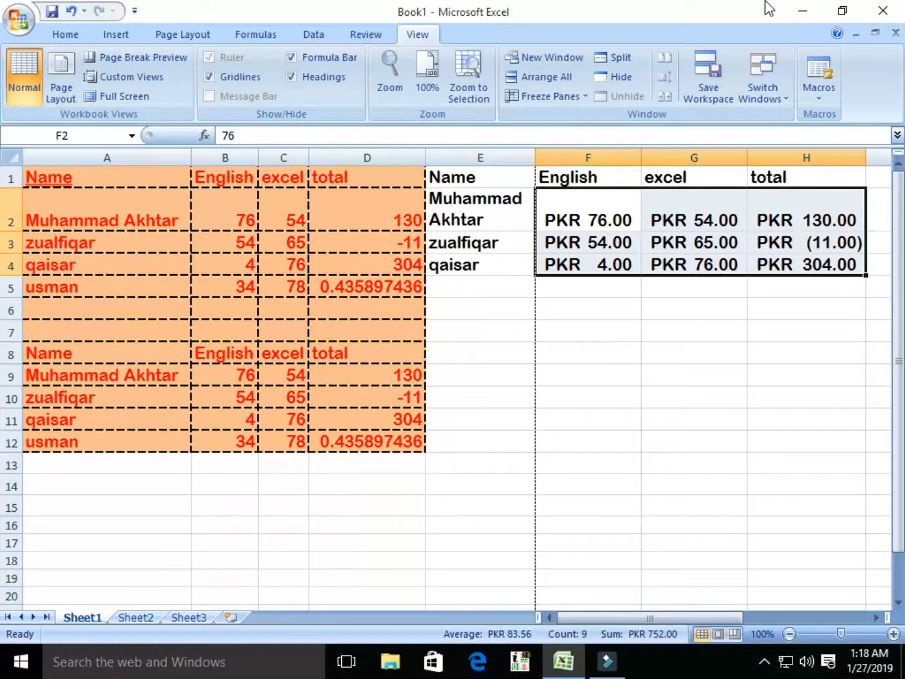